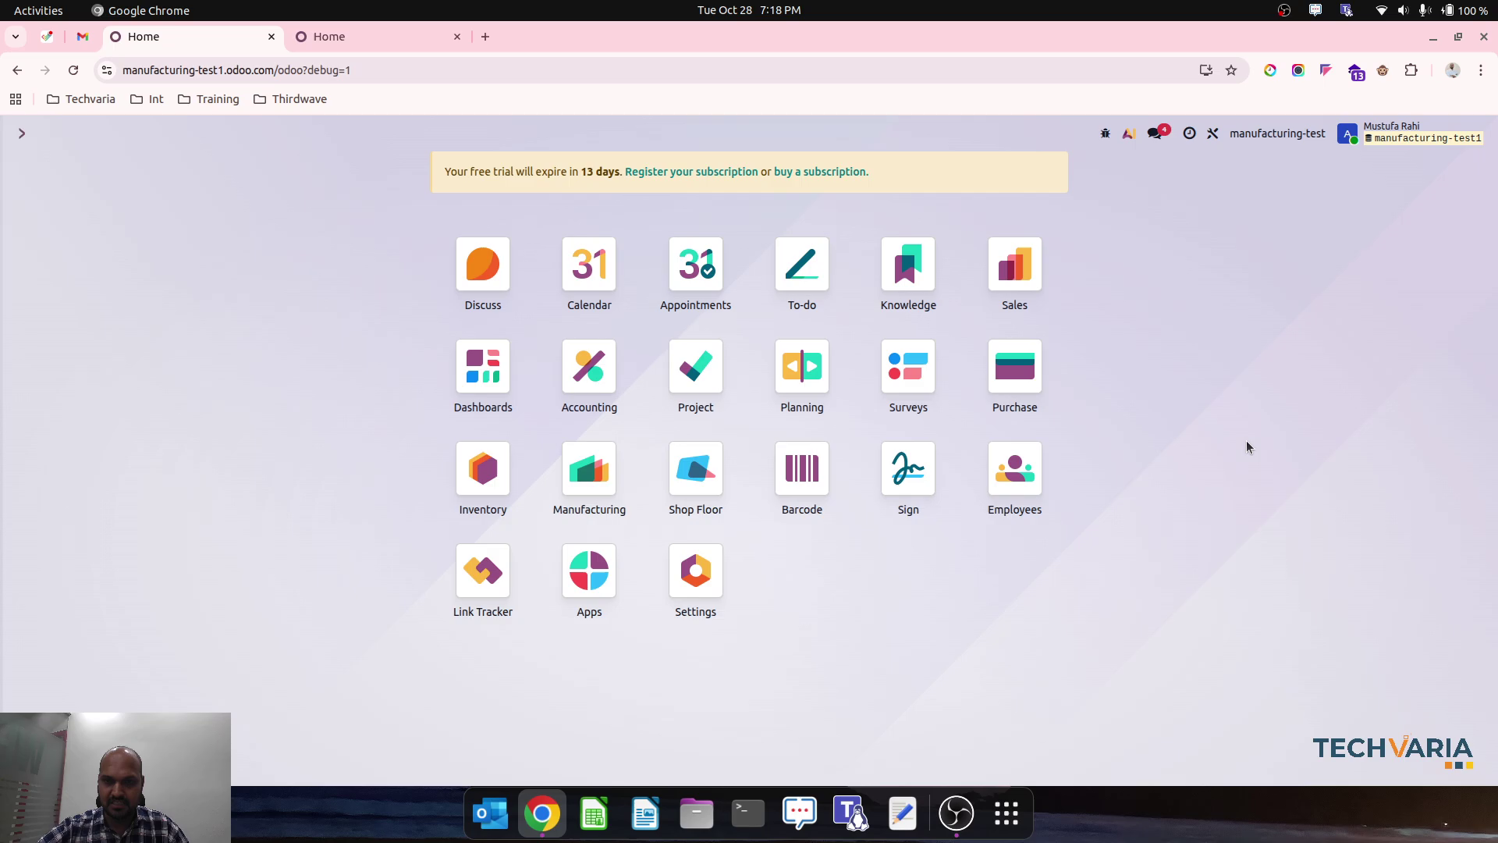
Open Accounting settings and scroll to the Product Accounts and Inventory Valuation section
click(590, 388)
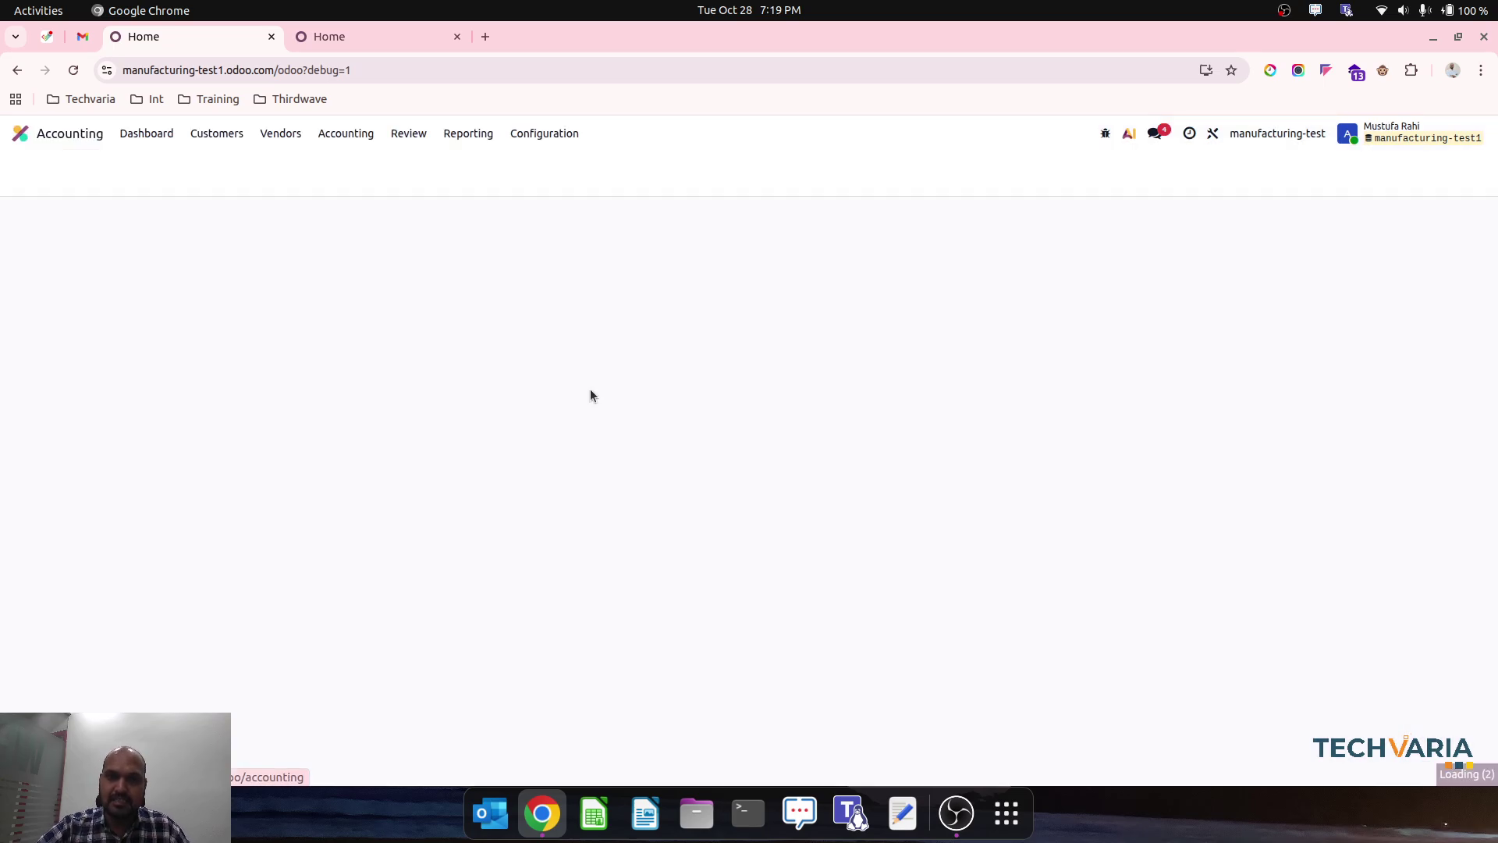
click(560, 134)
click(556, 162)
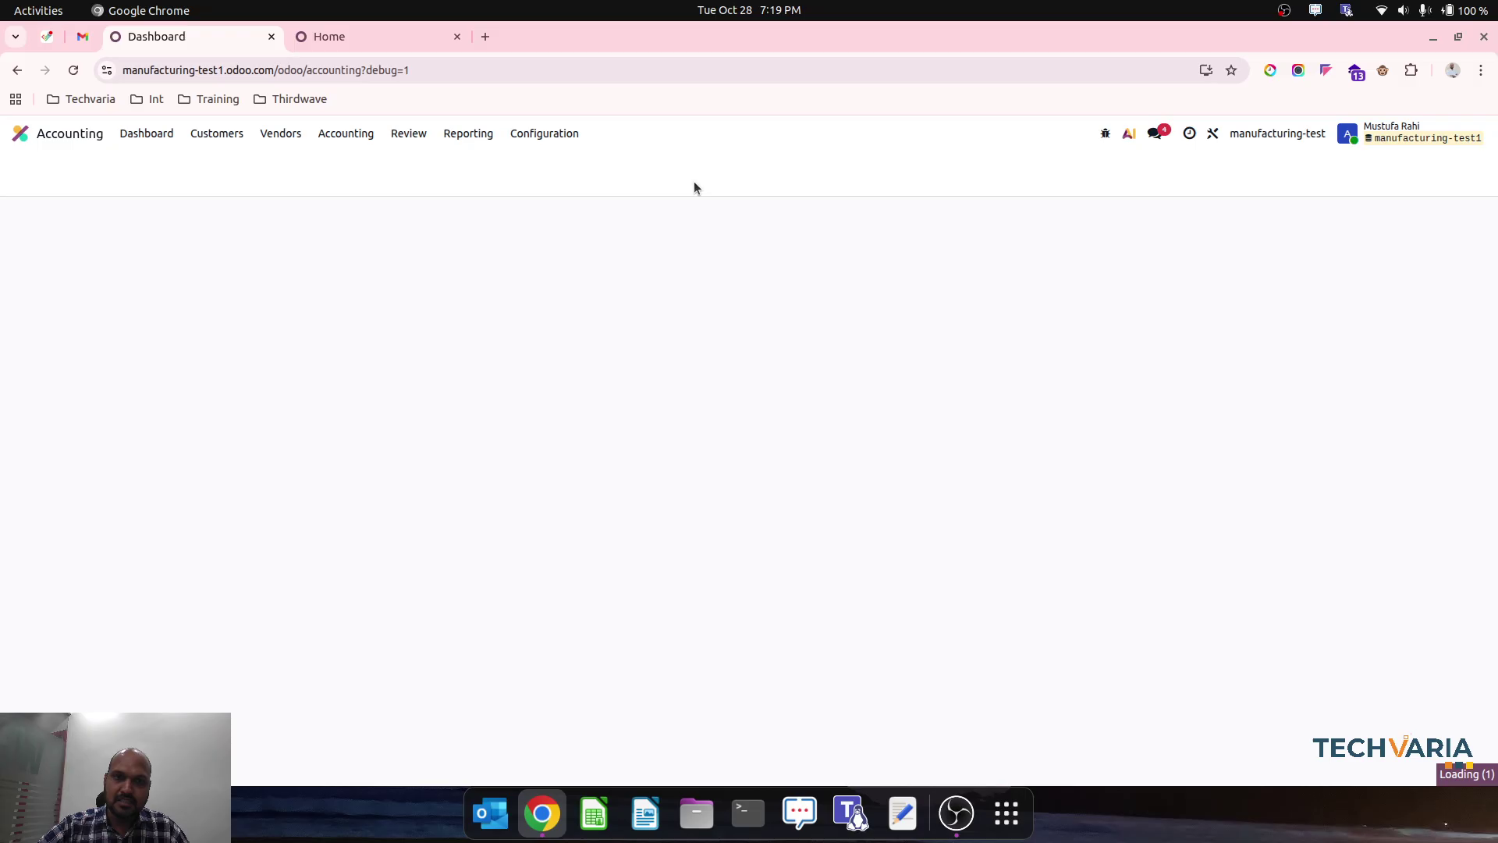
scroll(718, 312, down, 10)
scroll(737, 383, down, 15)
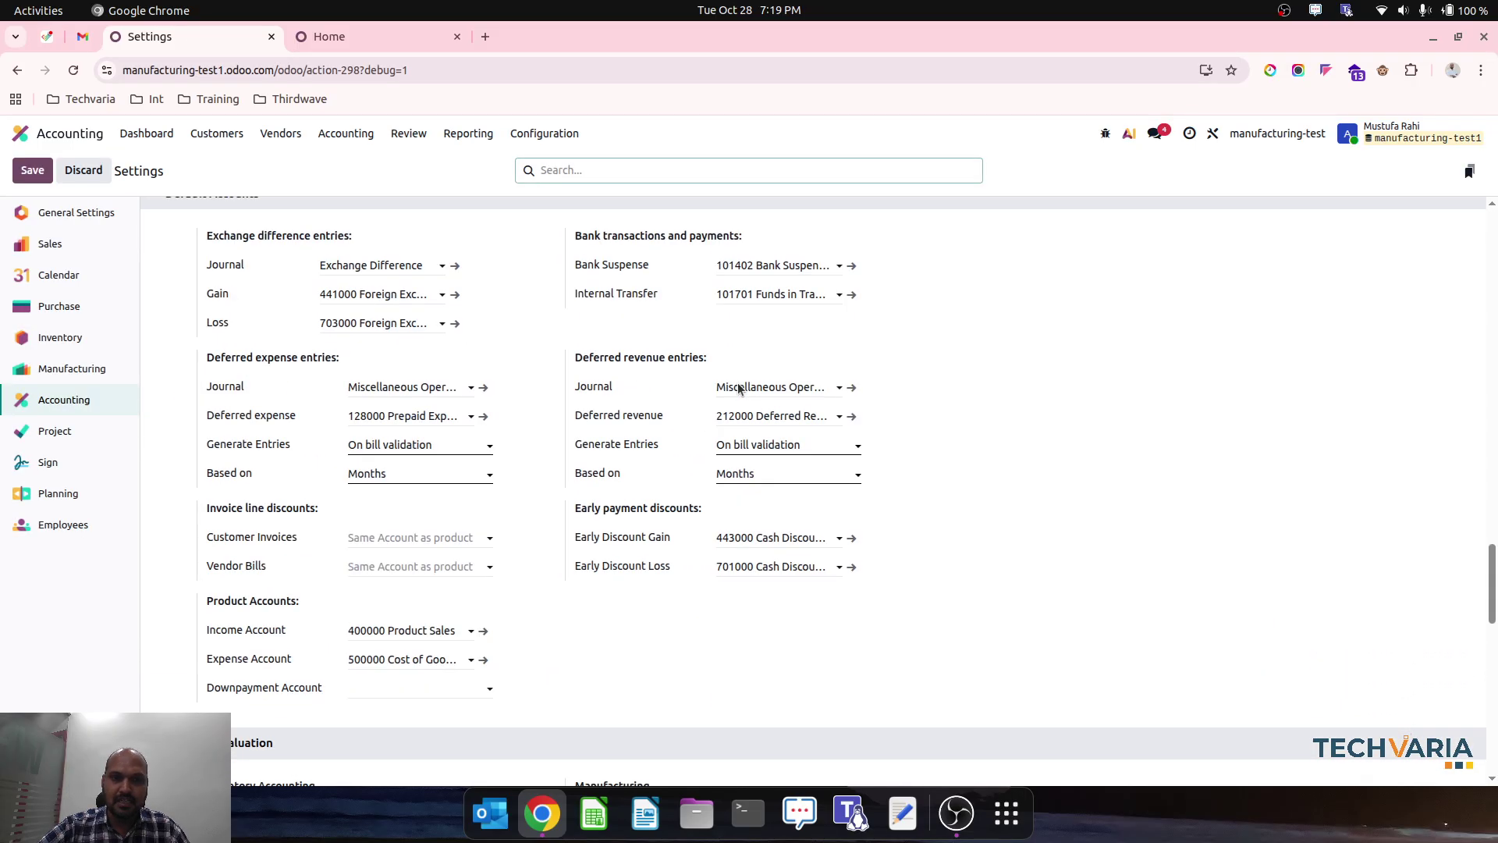
scroll(481, 659, down, 2)
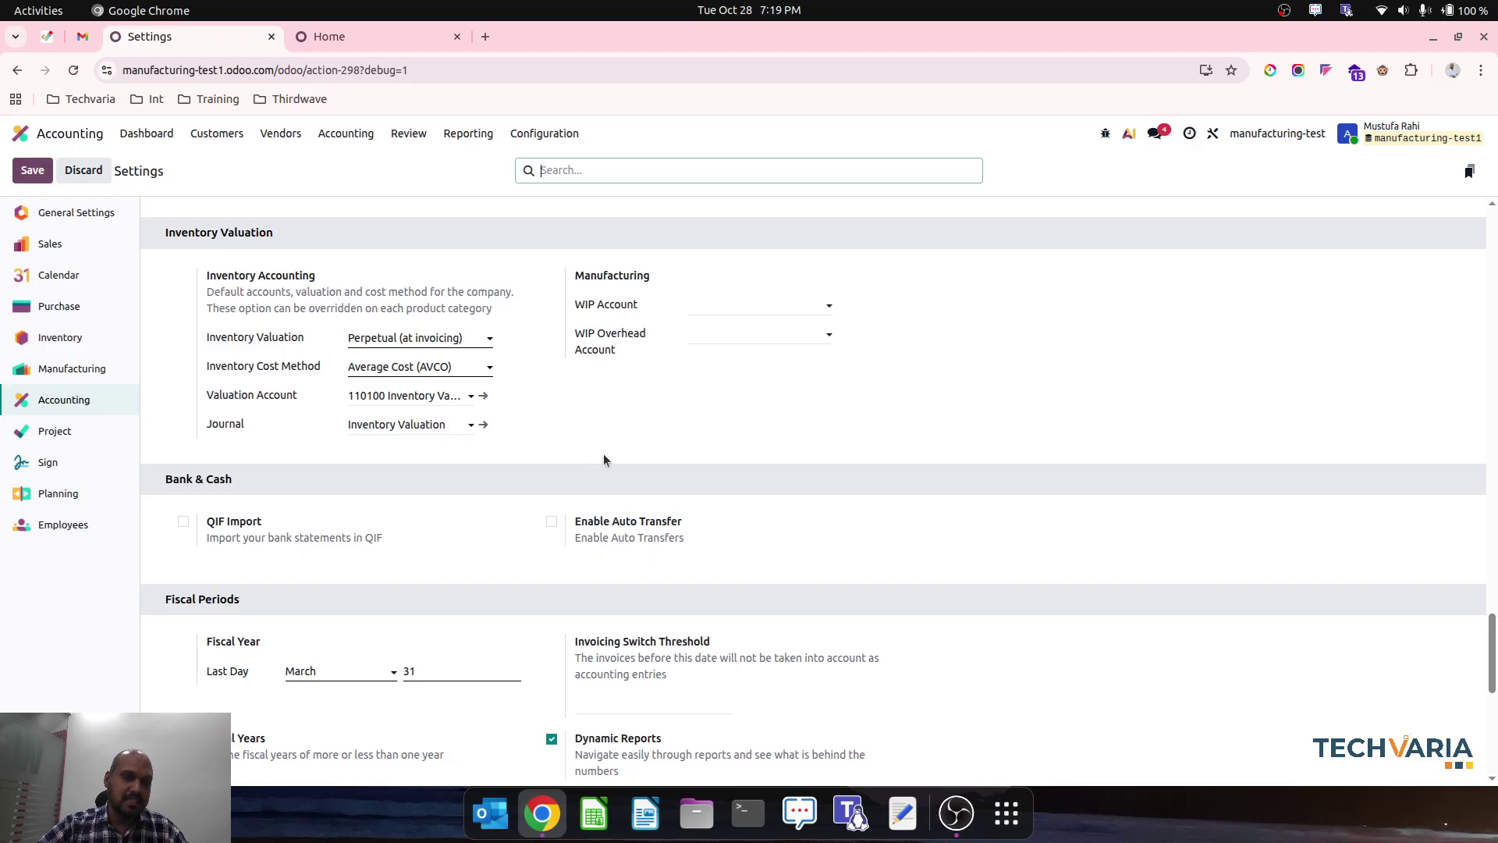
scroll(603, 460, up, 4)
Check that the default product expense account is 500000 Cost of Goods Sold, leaving it unchanged
click(415, 481)
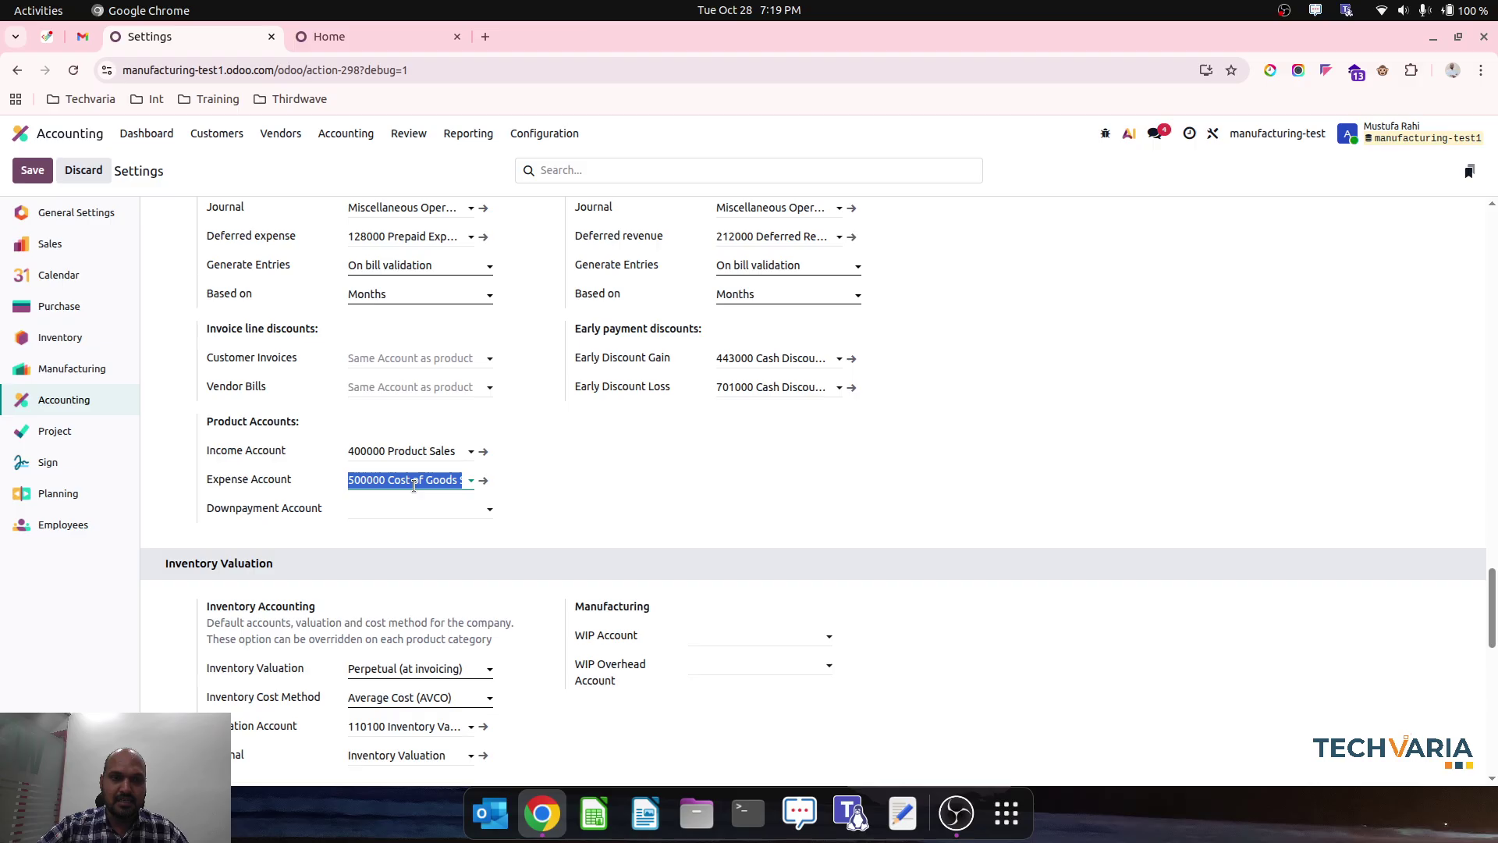
click(531, 457)
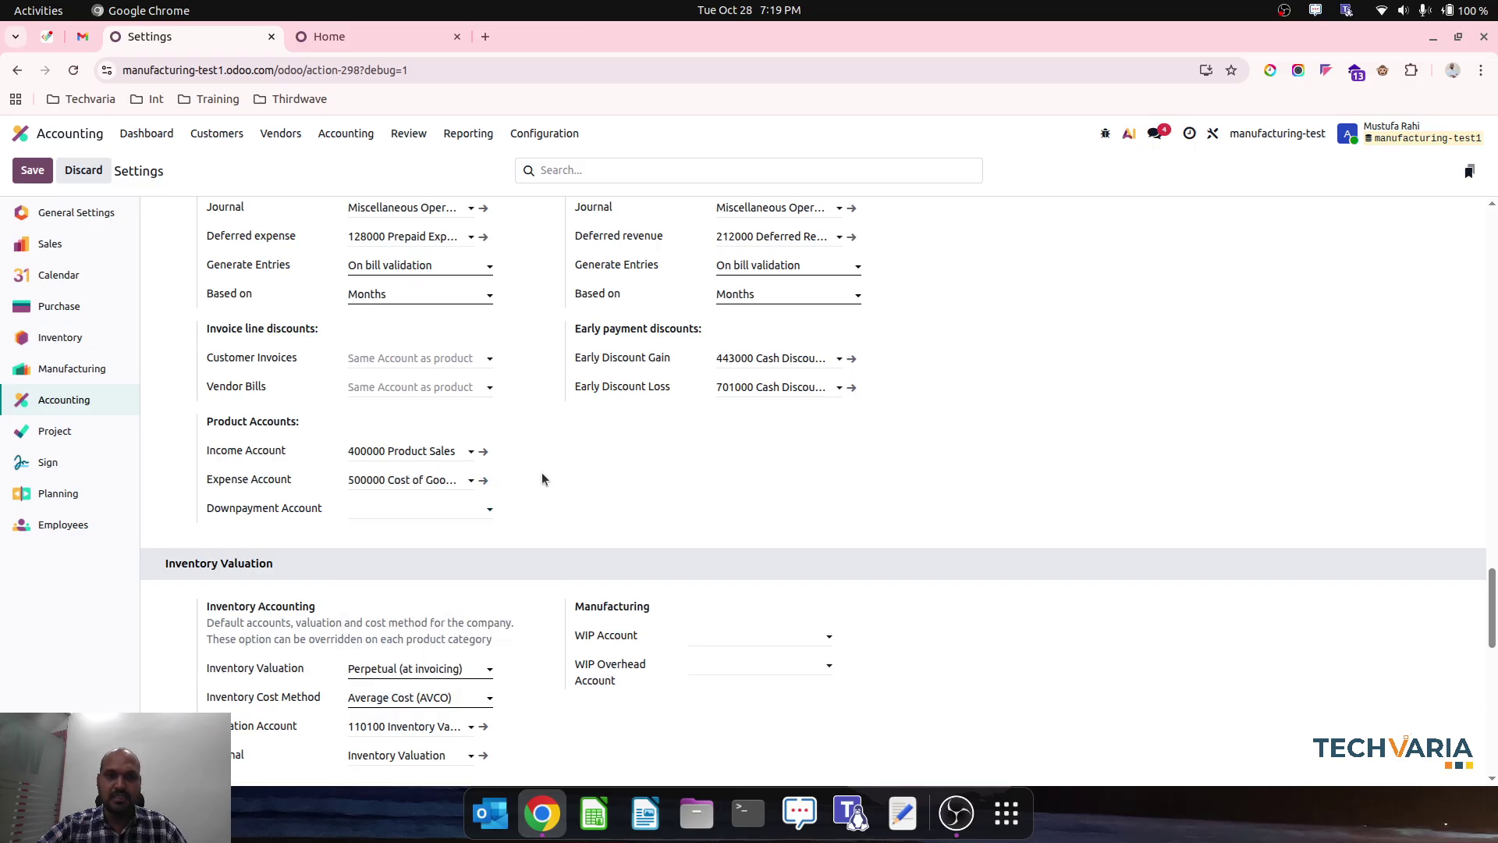
scroll(598, 487, up, 7)
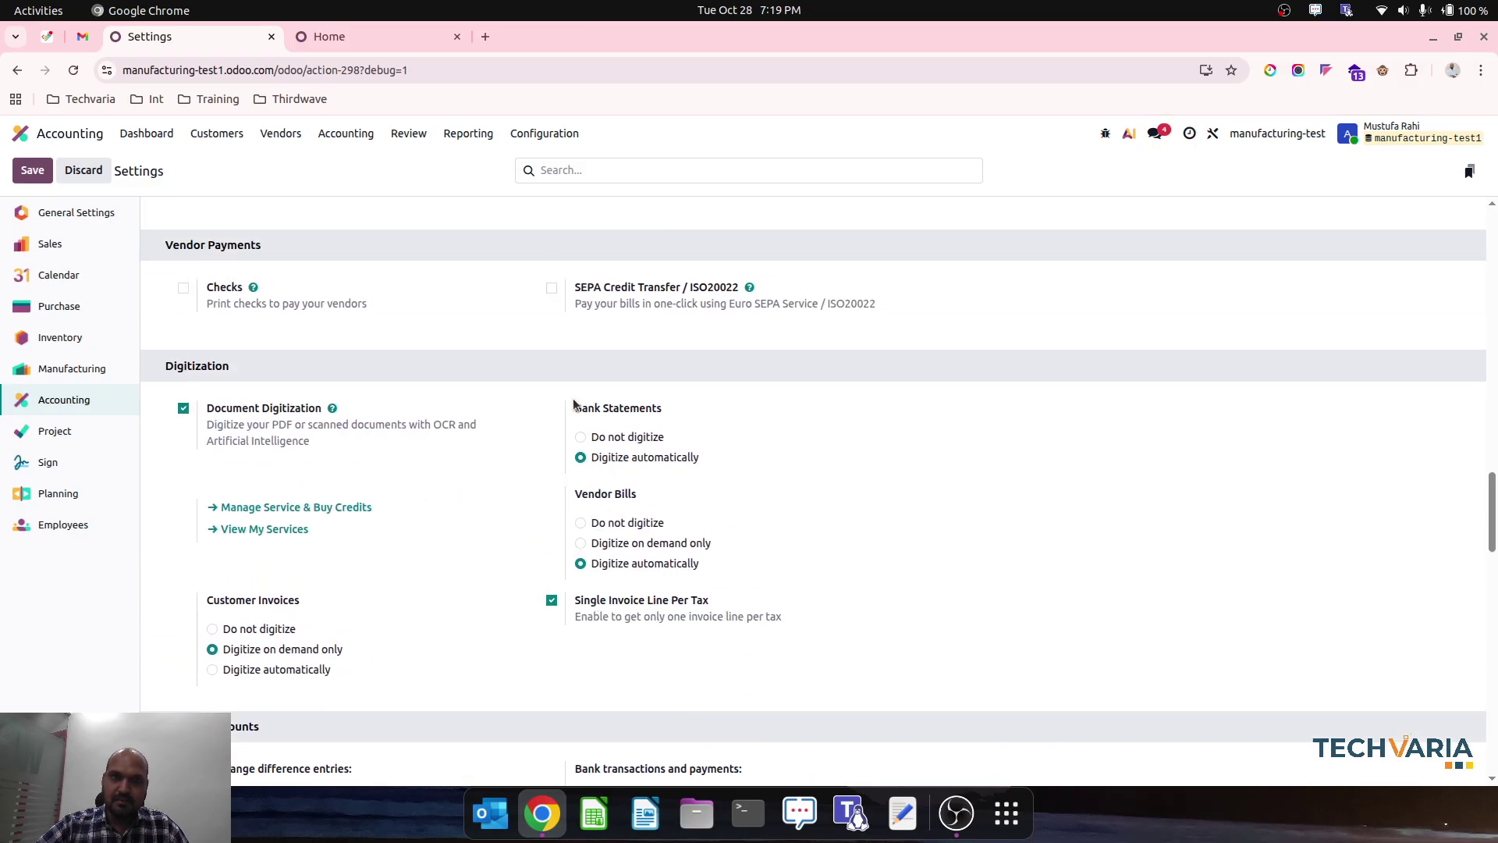
click(543, 134)
Group the chart of accounts by account type and expand Cost of Revenue to see its cost accounts
click(572, 210)
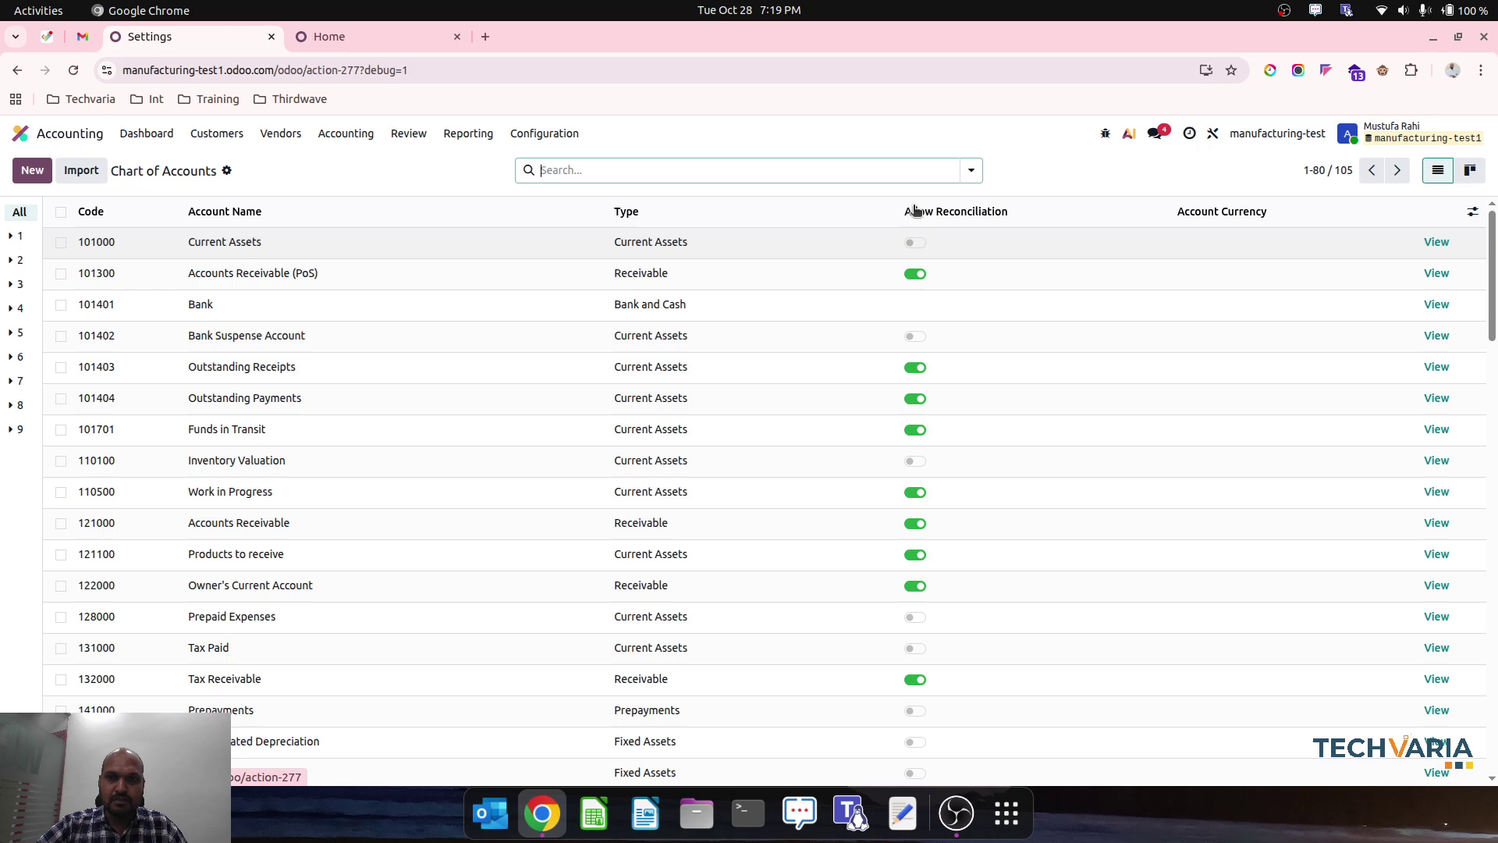
click(970, 170)
click(708, 238)
click(437, 183)
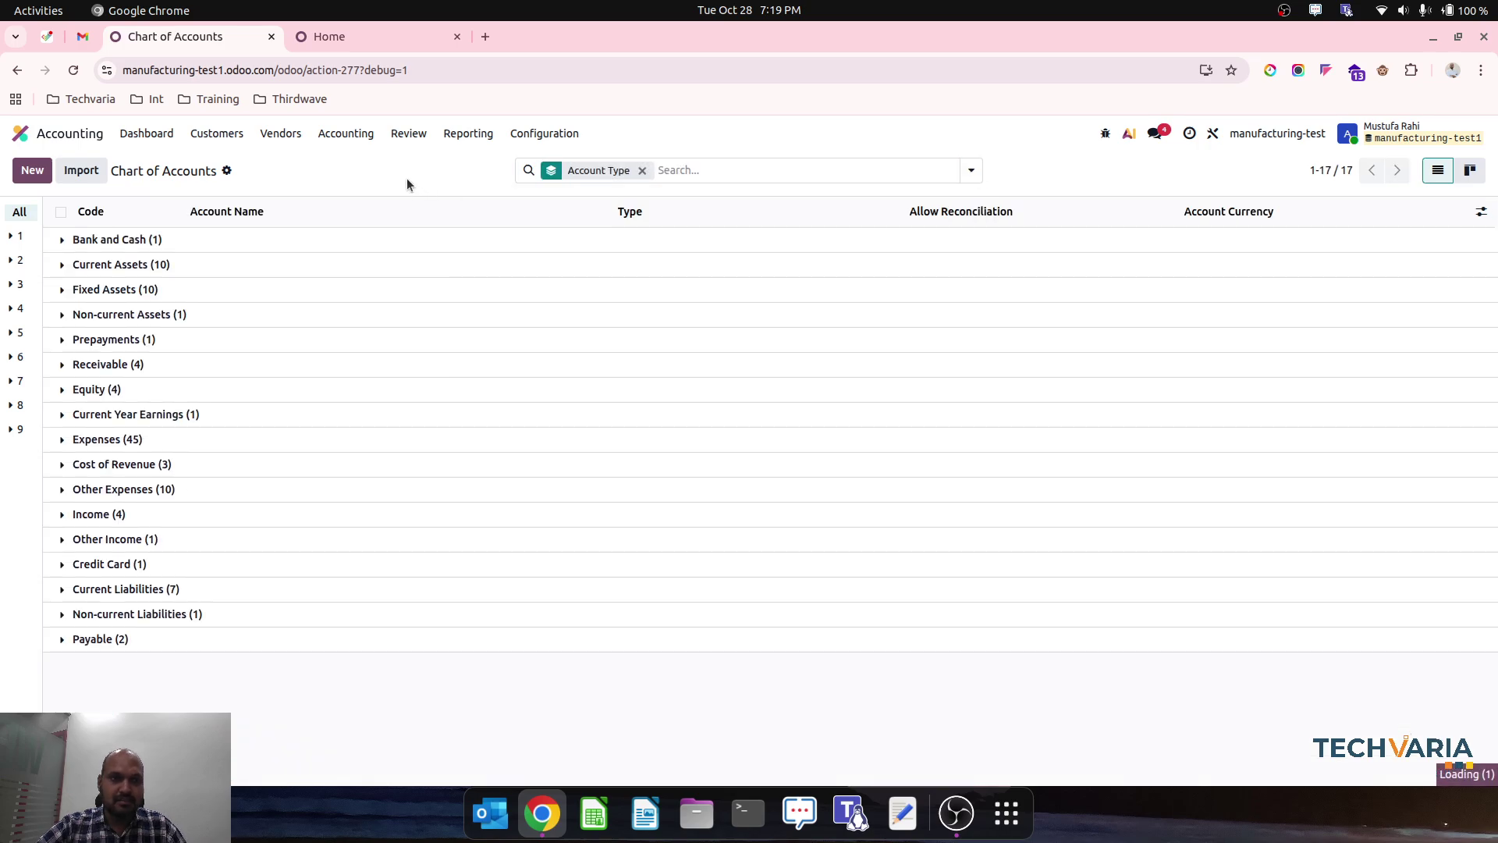
click(143, 468)
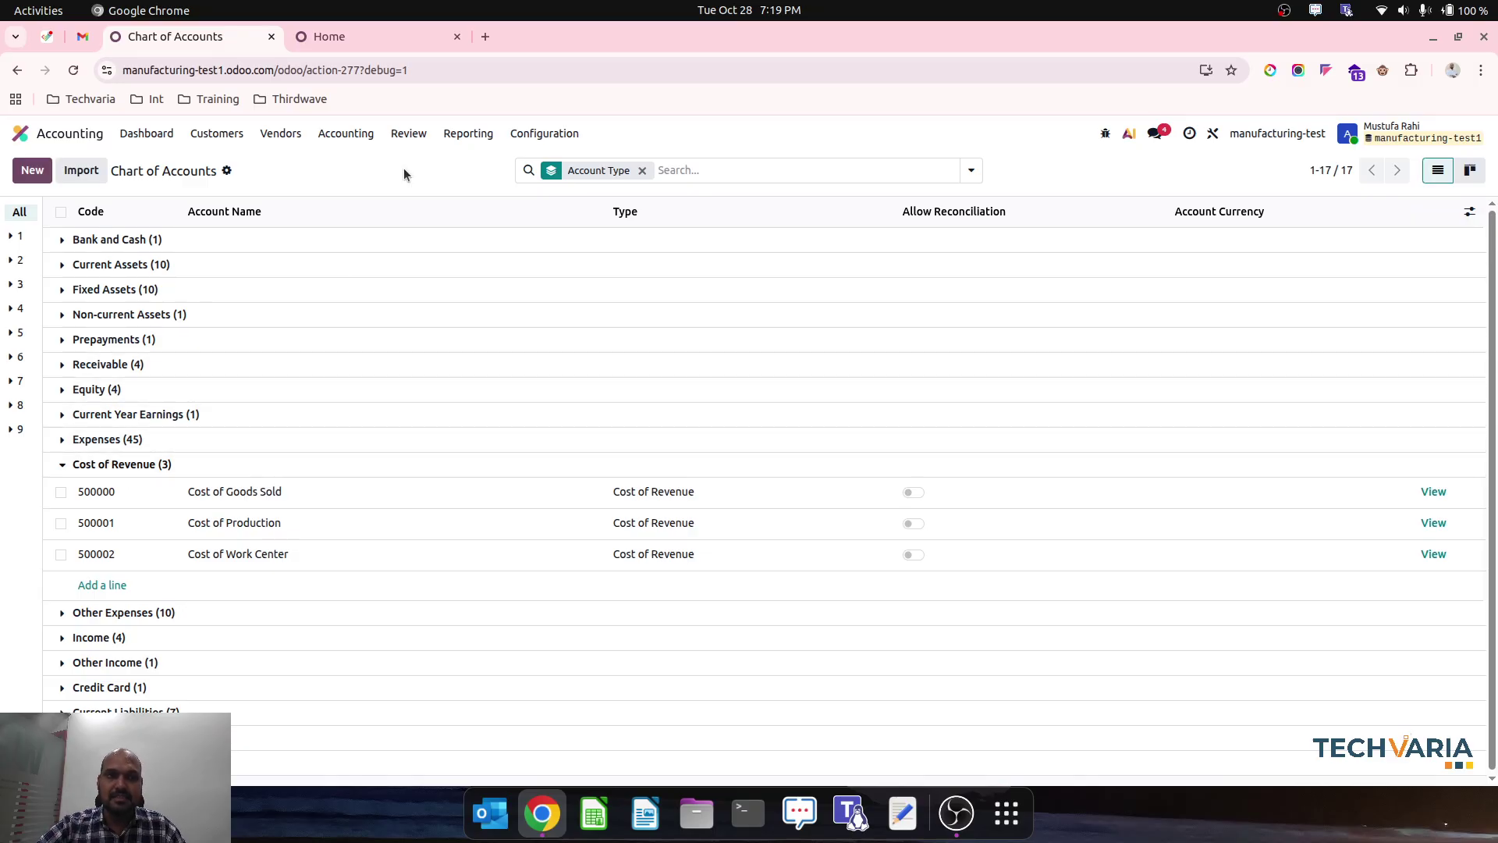
click(20, 134)
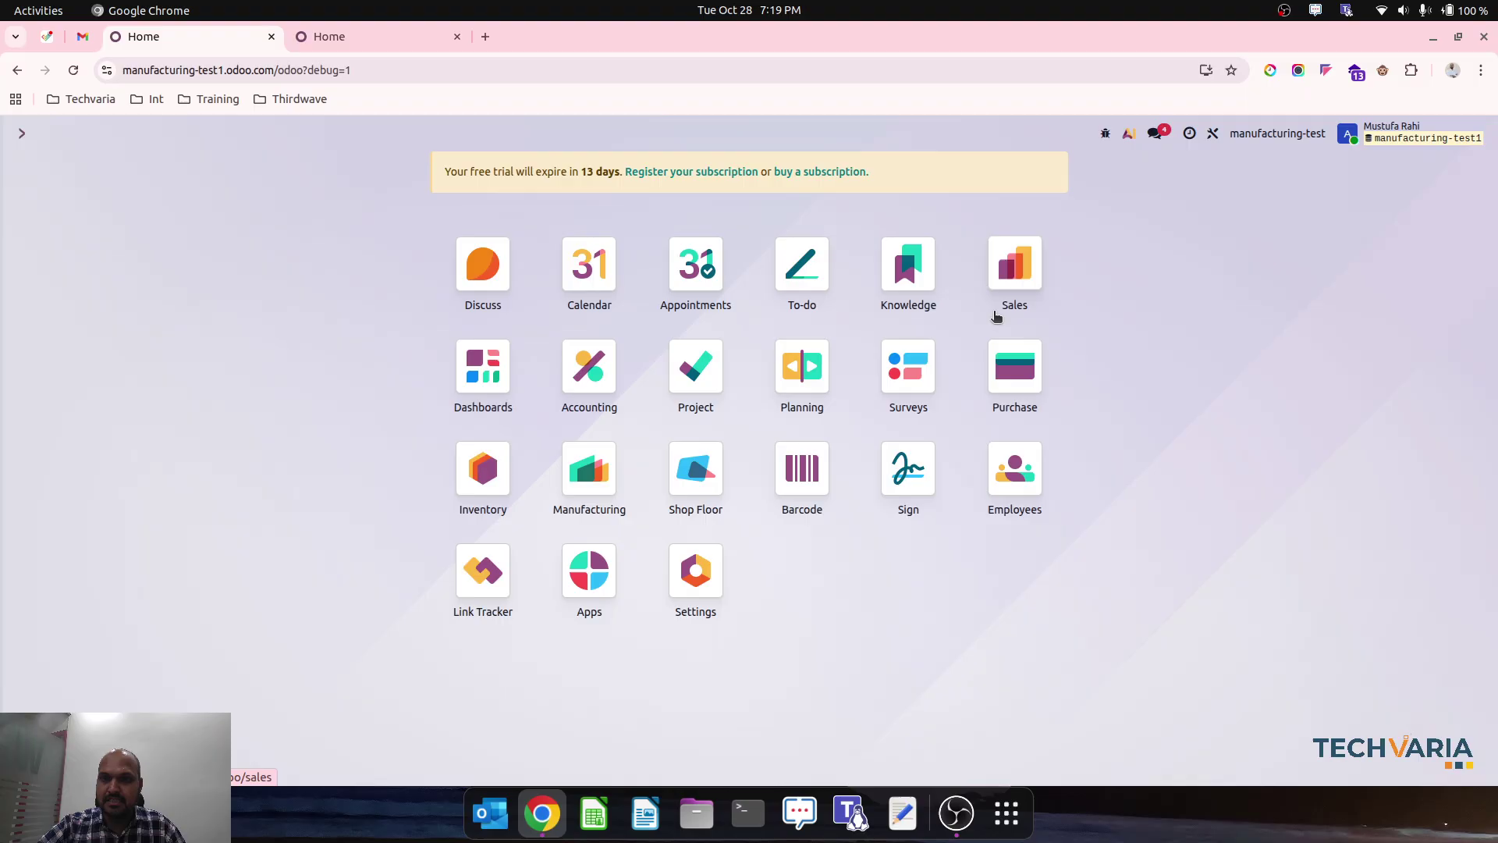
Open the Inventory settings page and scroll through it
click(474, 487)
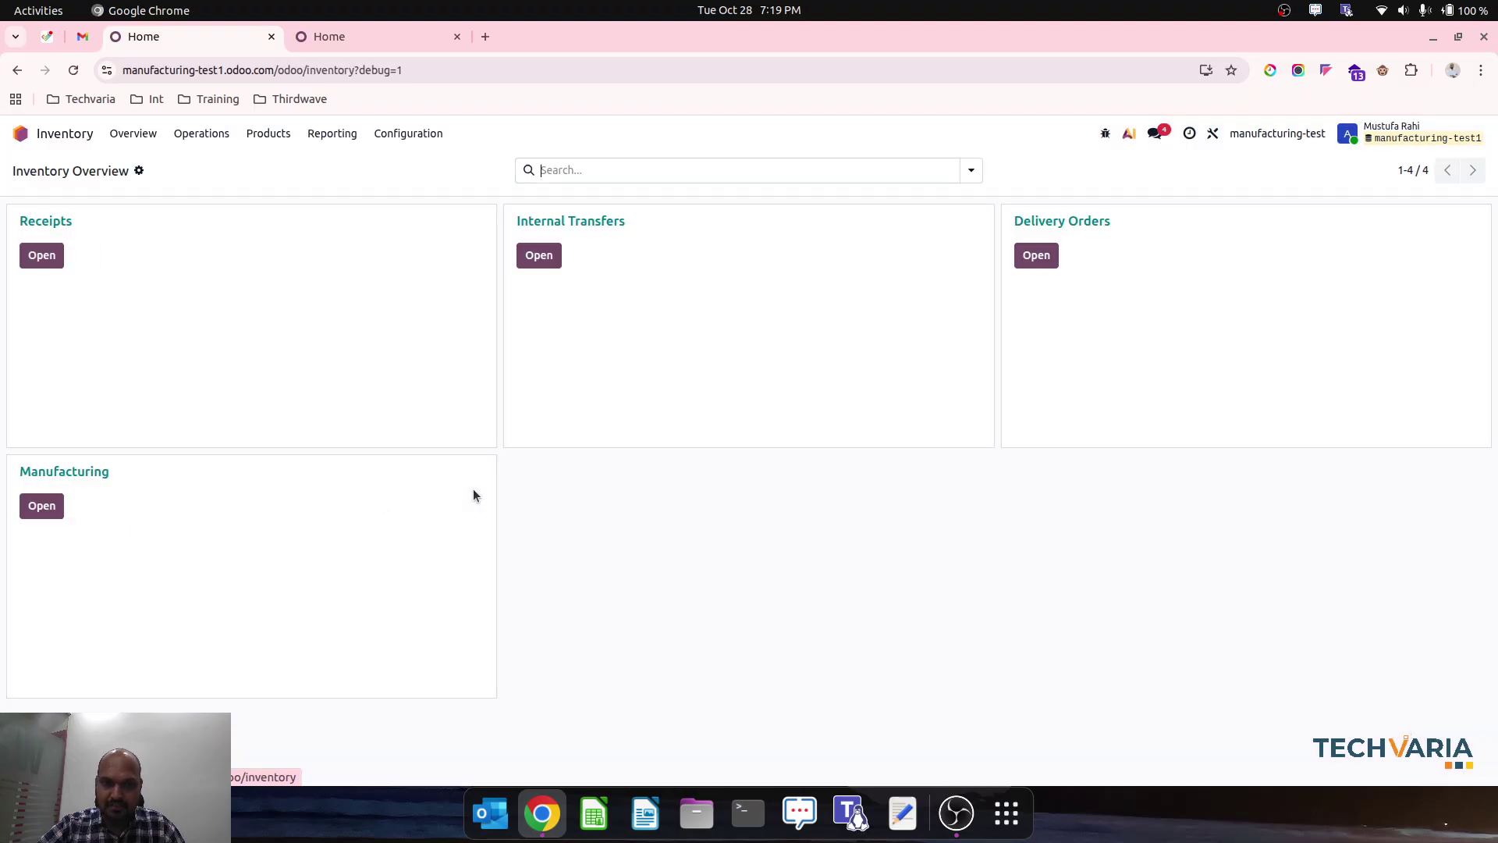
click(431, 134)
click(435, 160)
scroll(516, 519, down, 15)
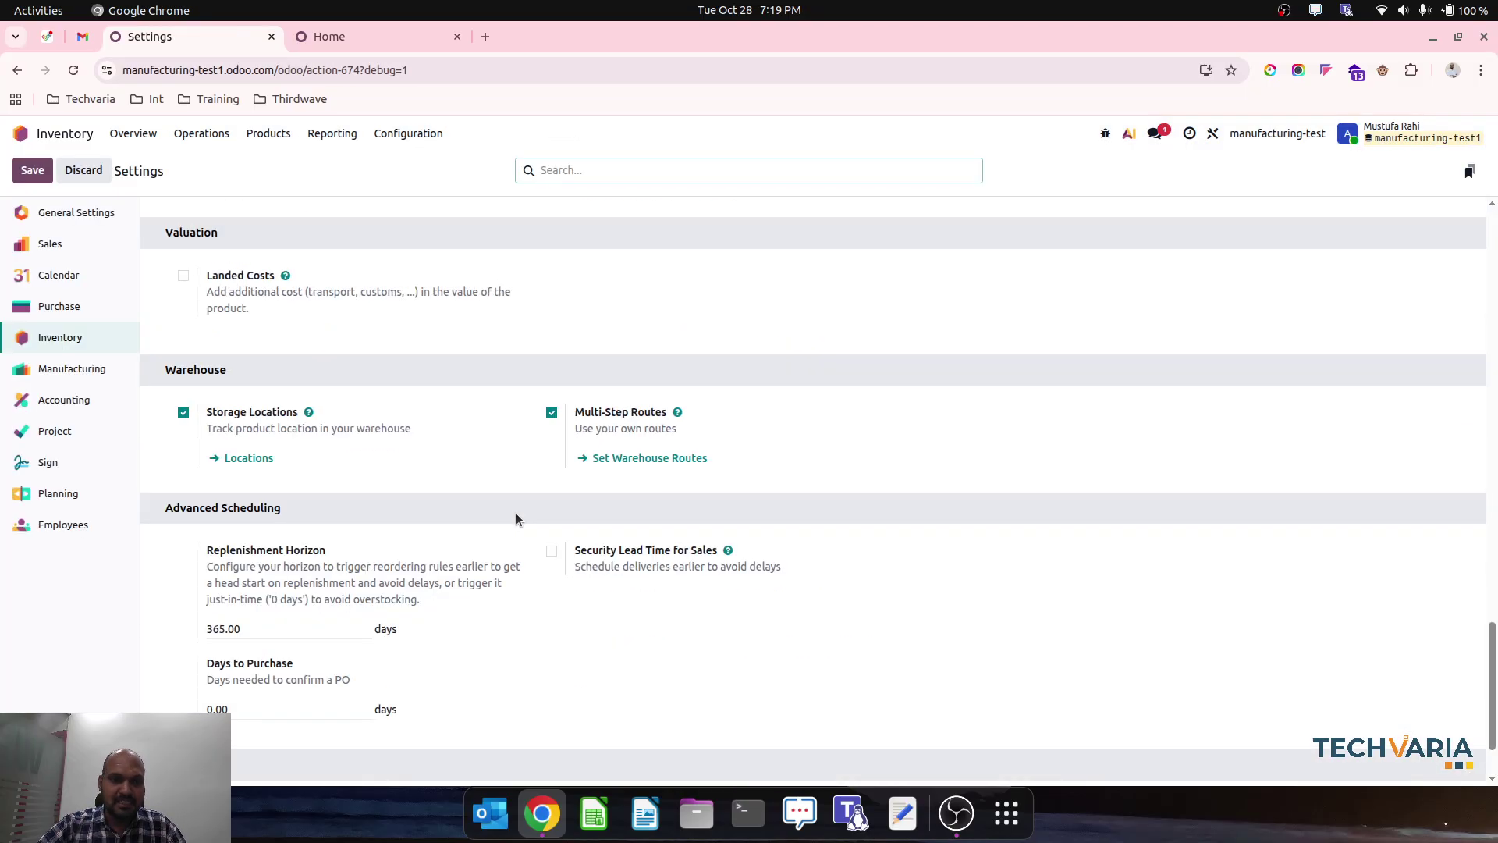
Open the Production location from all locations and review its type and 500001 Cost of Production account
click(414, 134)
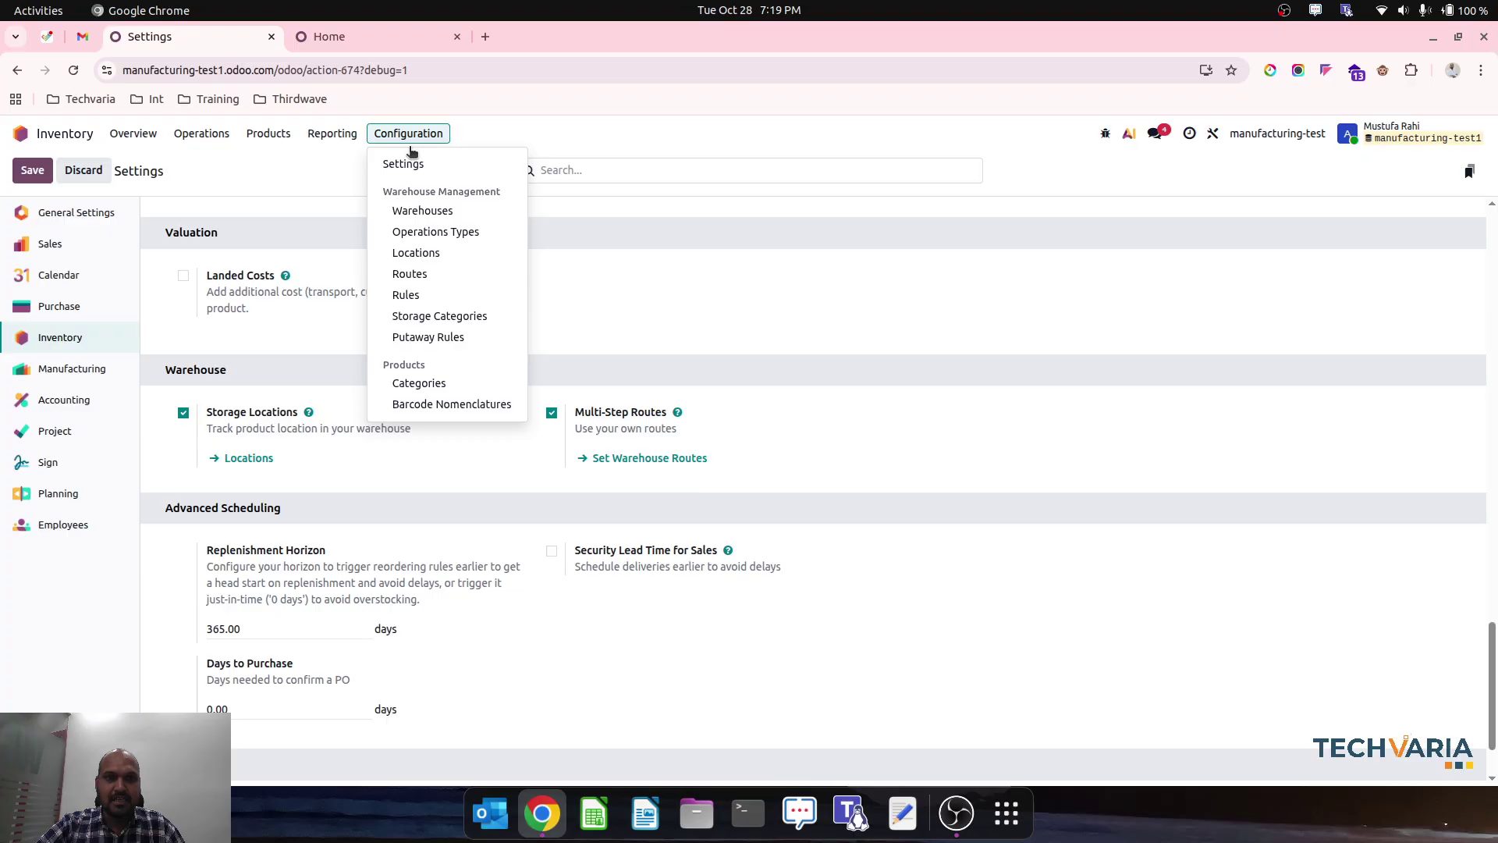
click(451, 254)
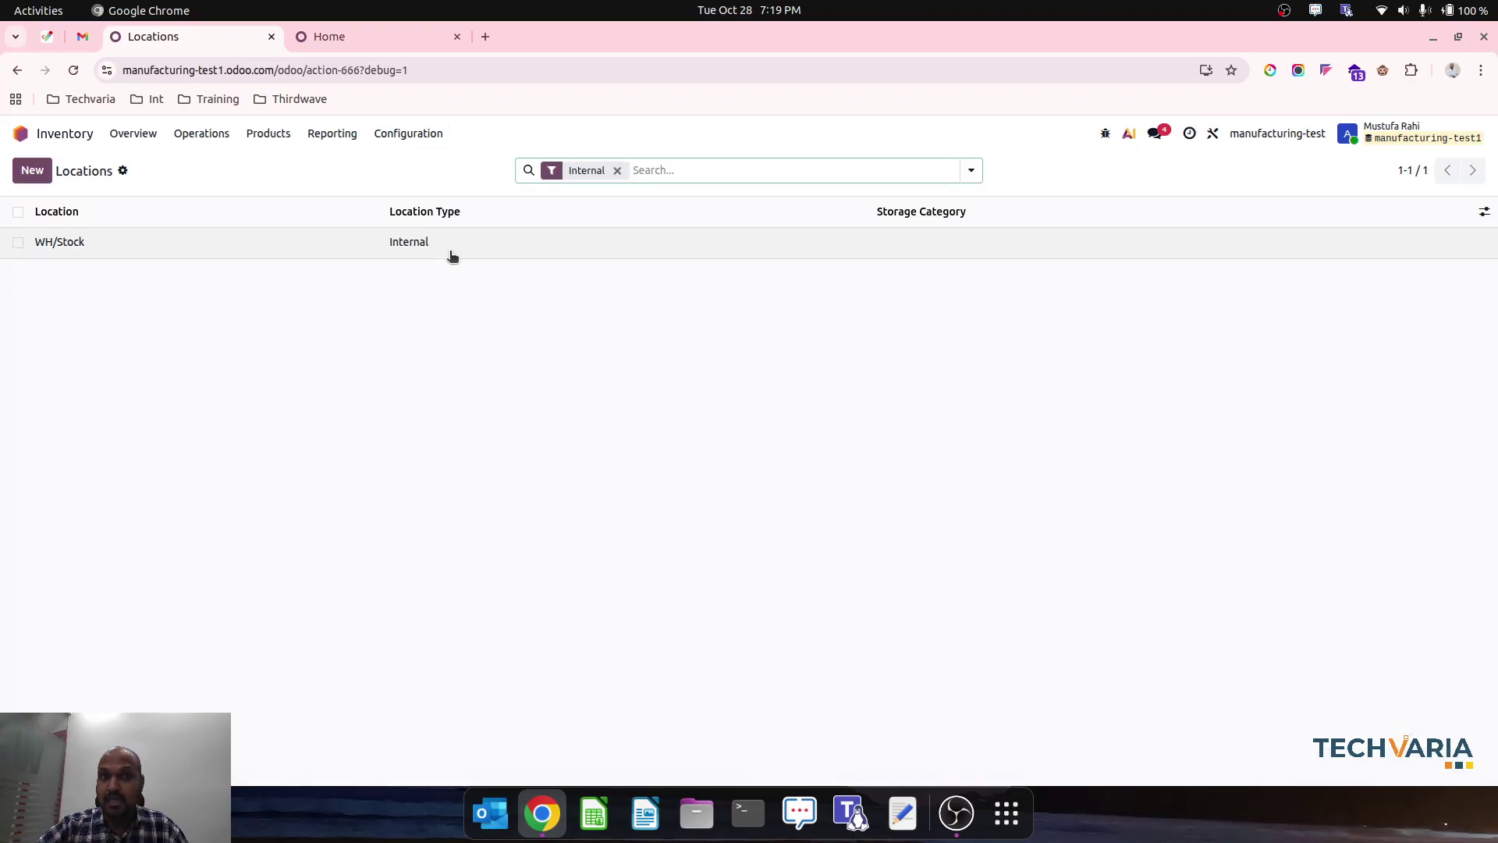
click(618, 169)
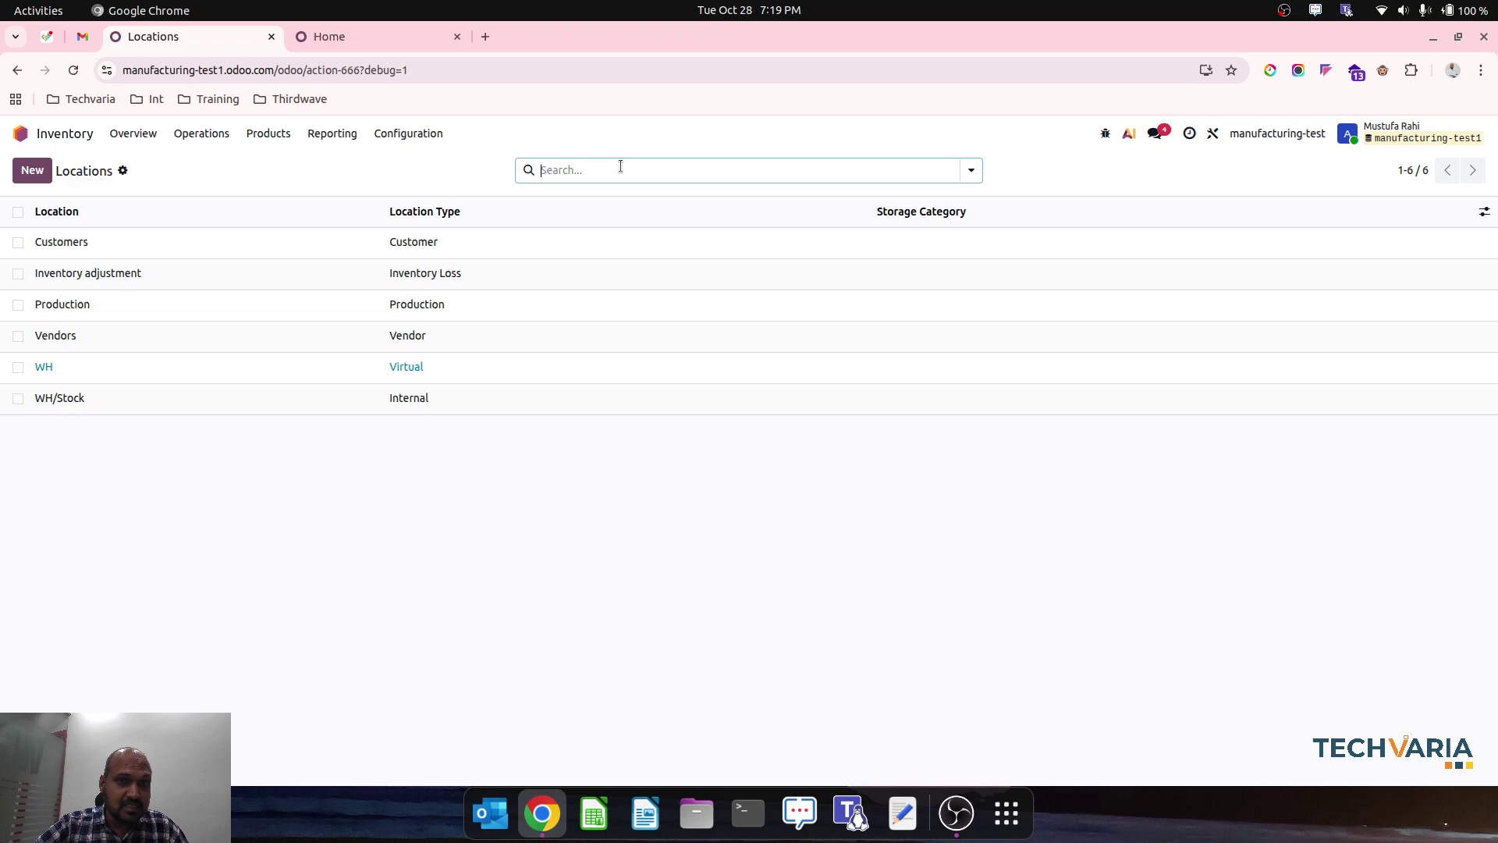
click(247, 306)
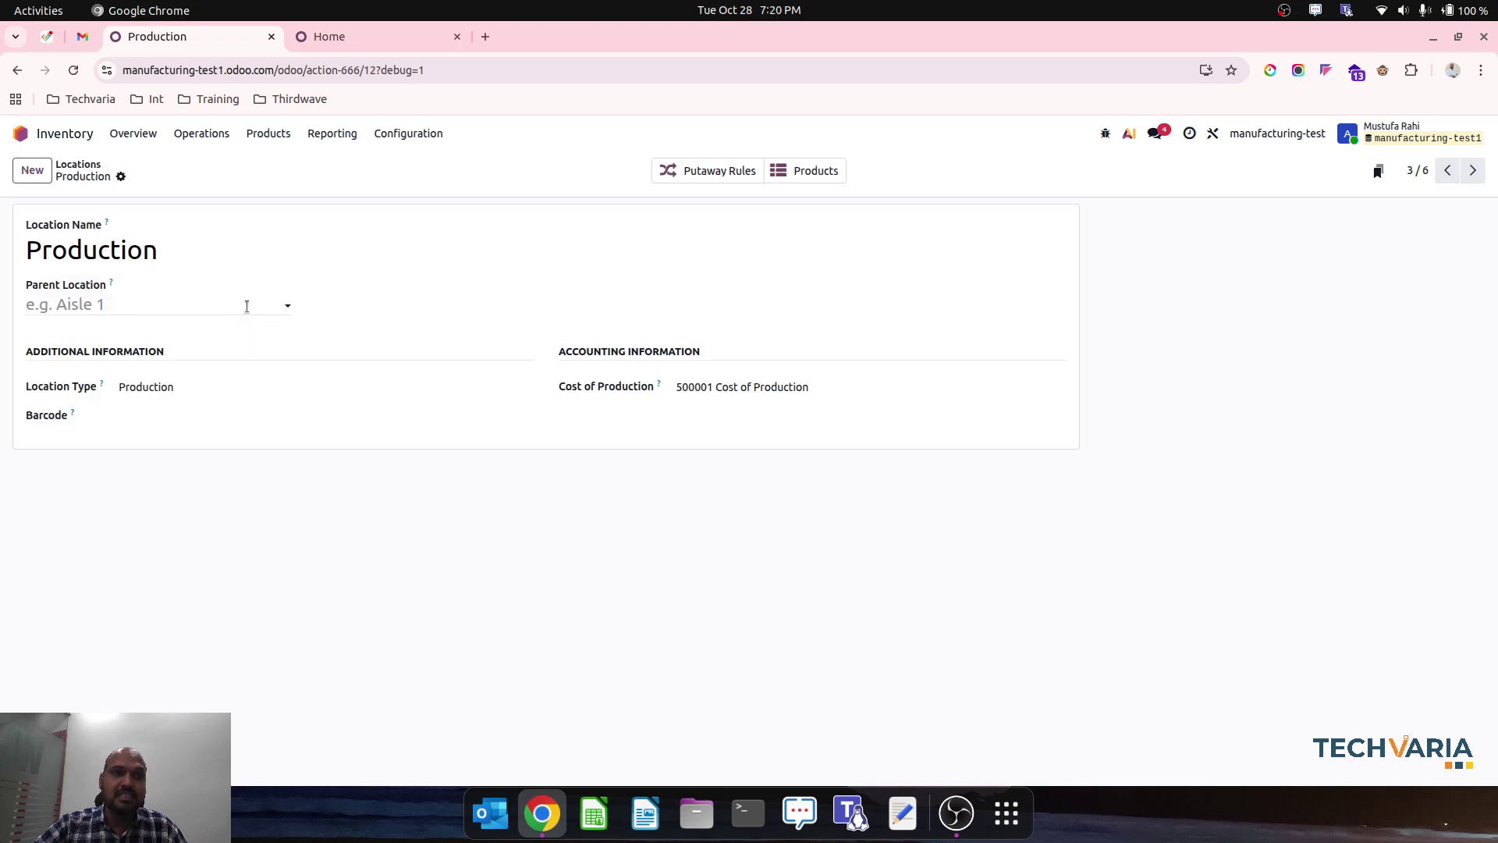
click(166, 393)
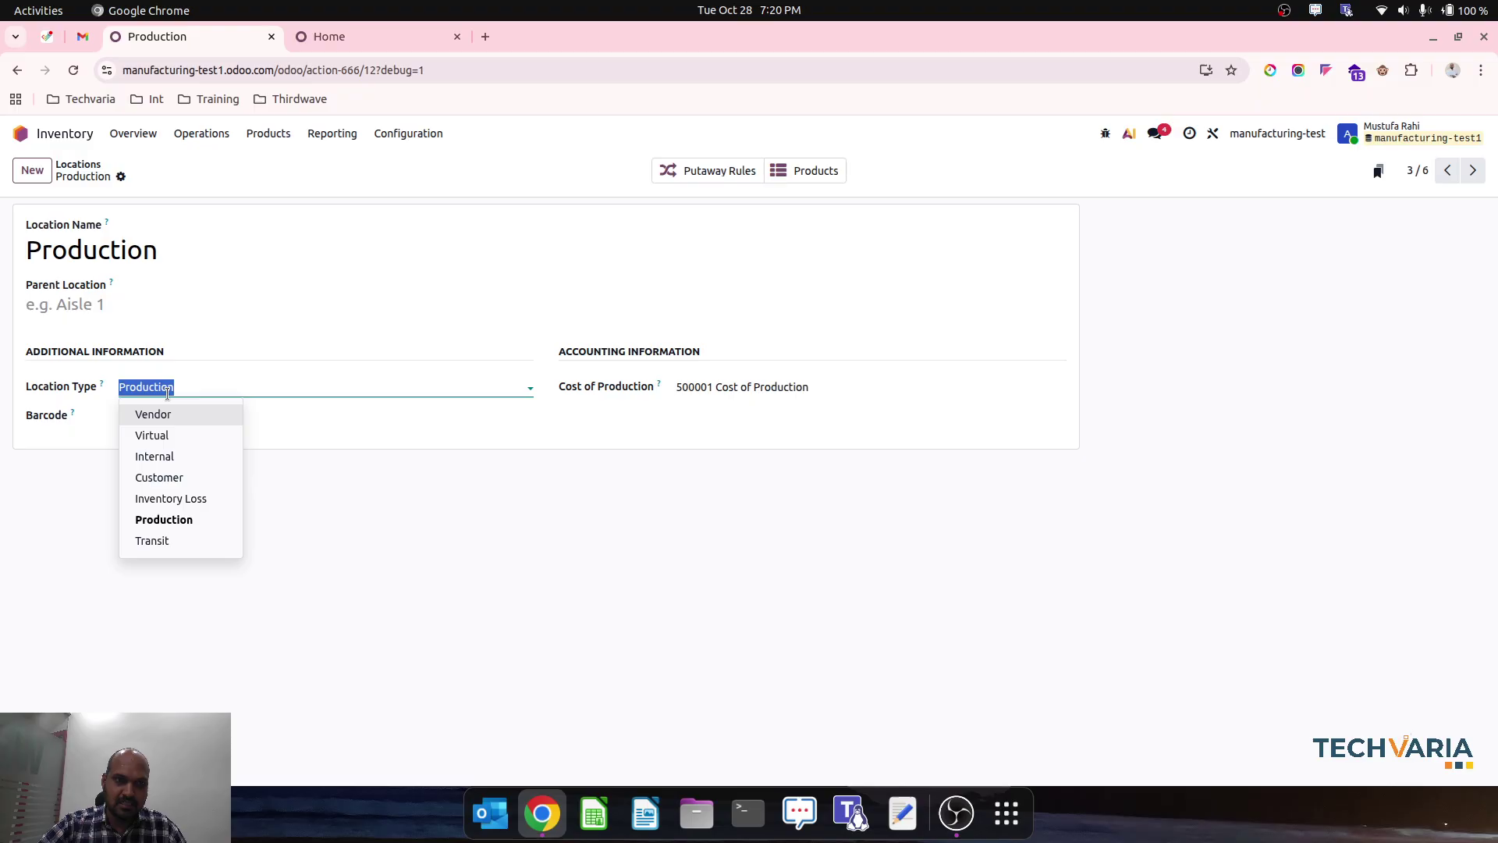
click(672, 478)
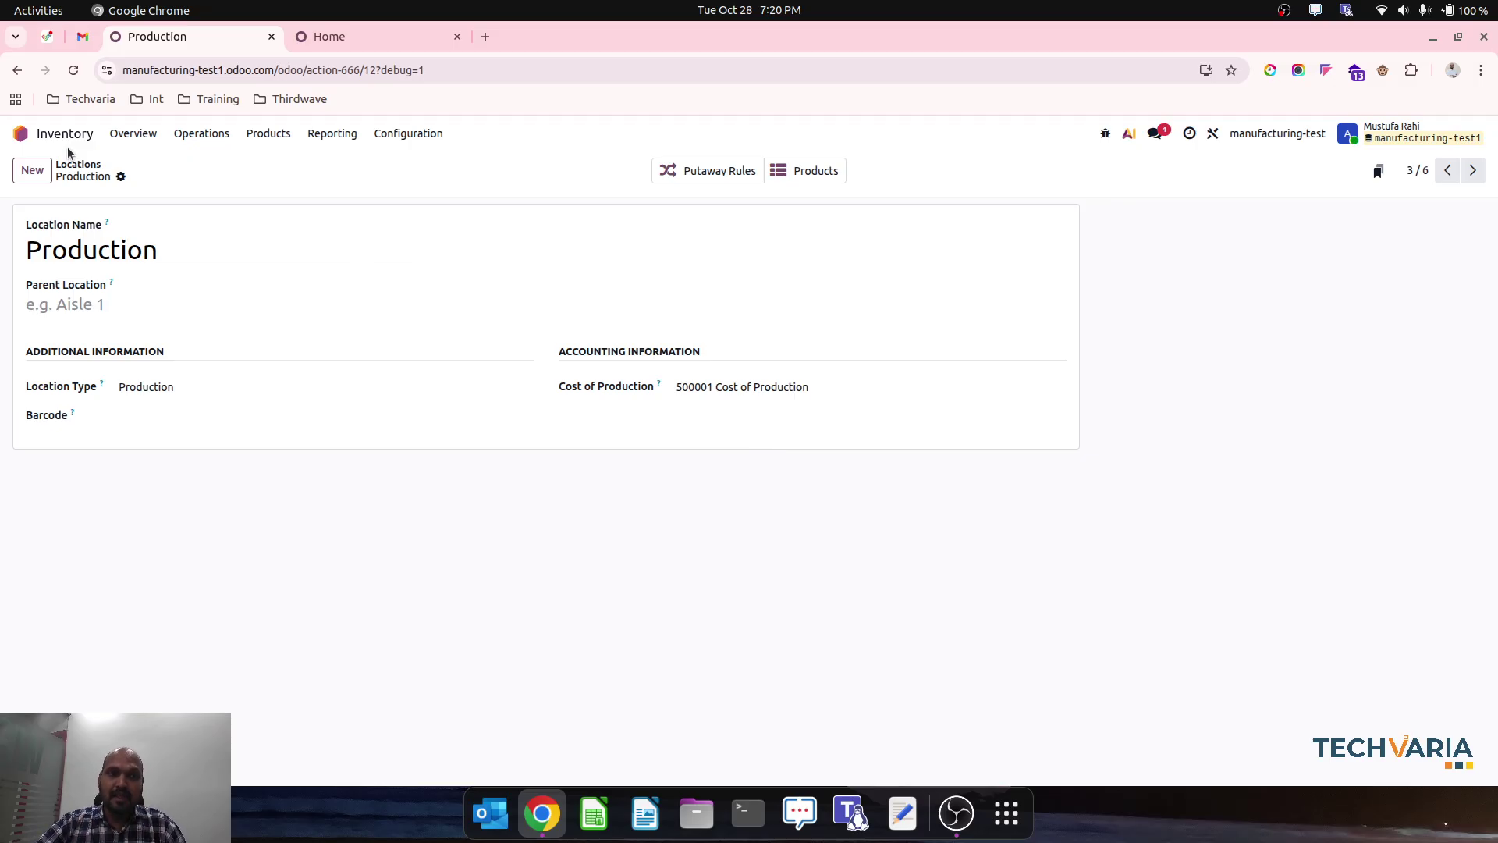
Open the Manufacturing settings page
click(20, 134)
click(574, 468)
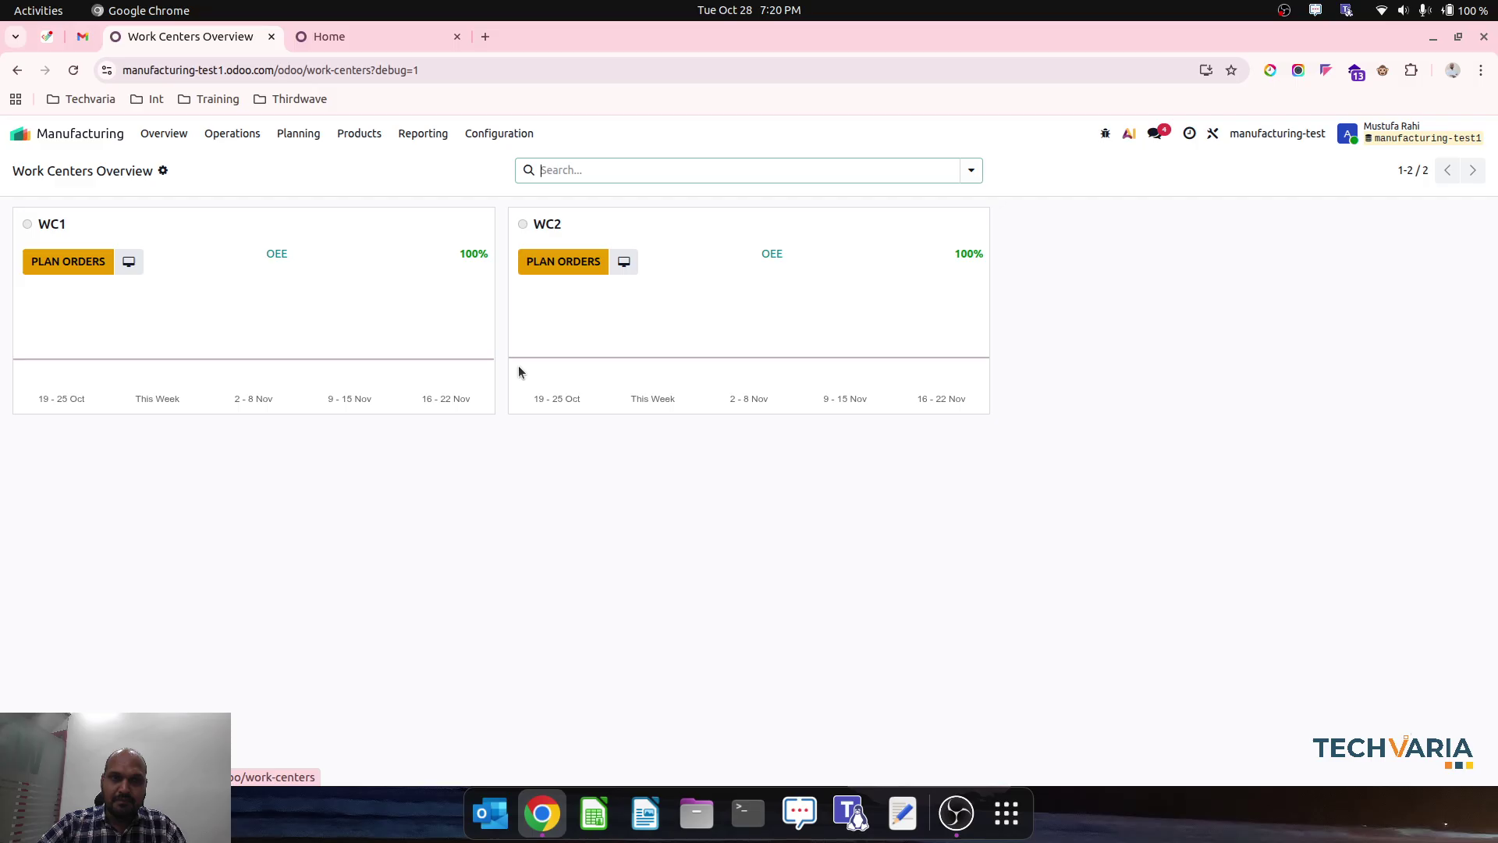
click(492, 133)
click(516, 164)
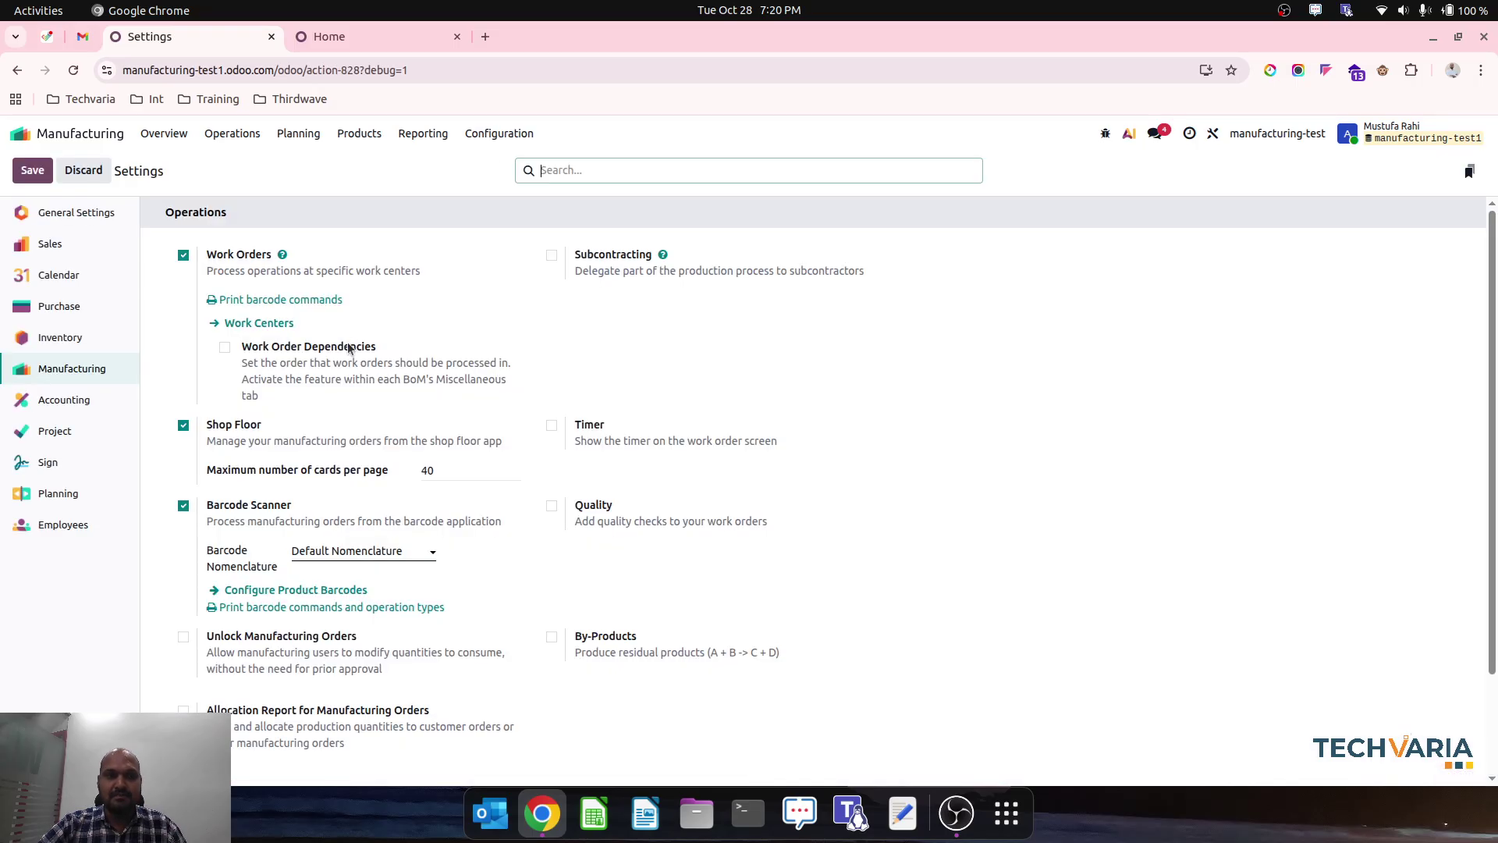
Review work centers WC1 and WC2, each costing 10.00 per hour to 500002
click(504, 133)
click(511, 186)
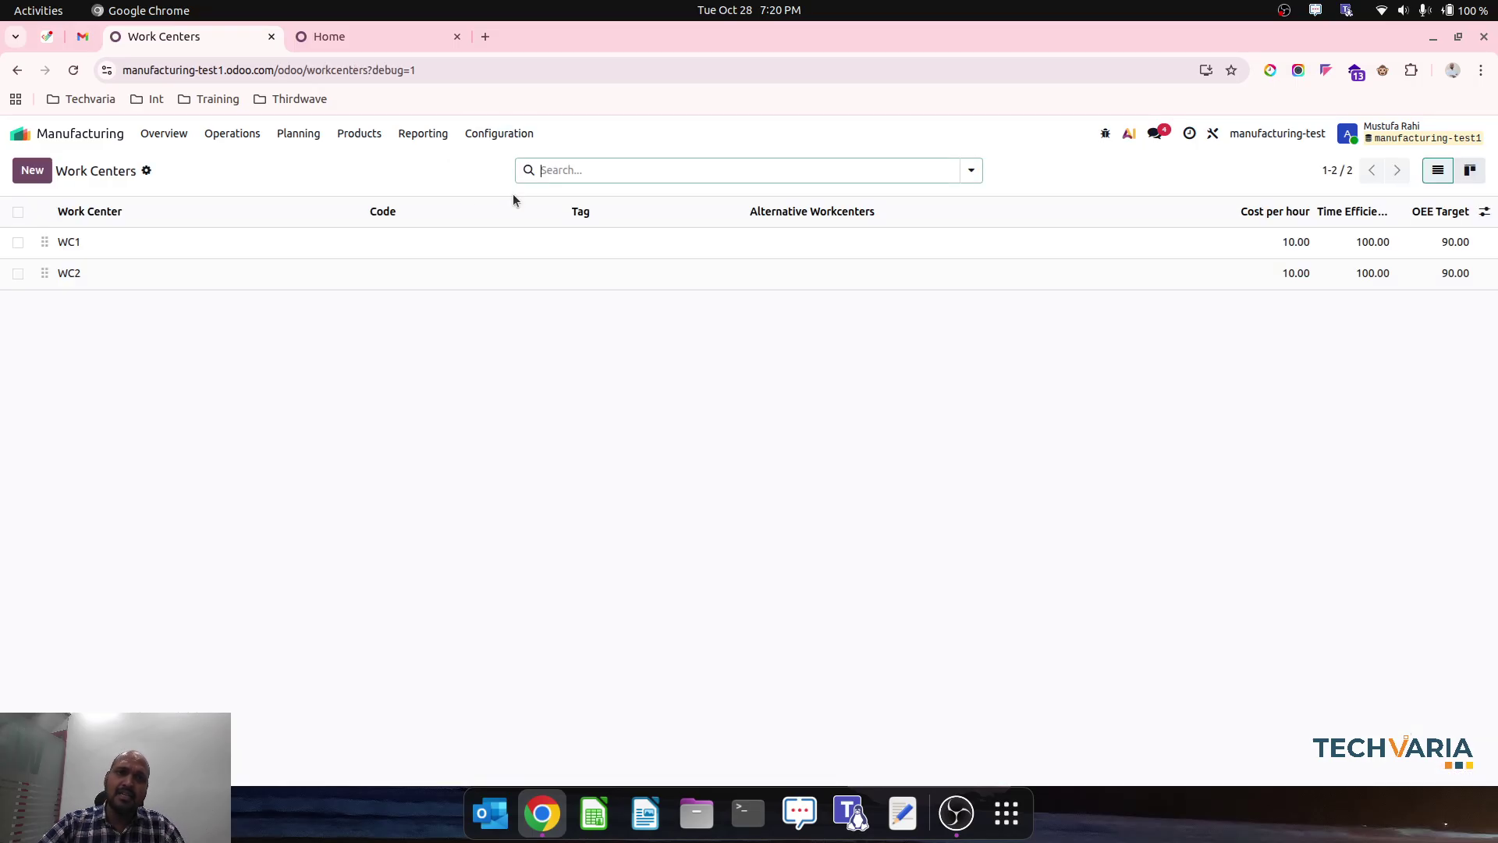
click(326, 248)
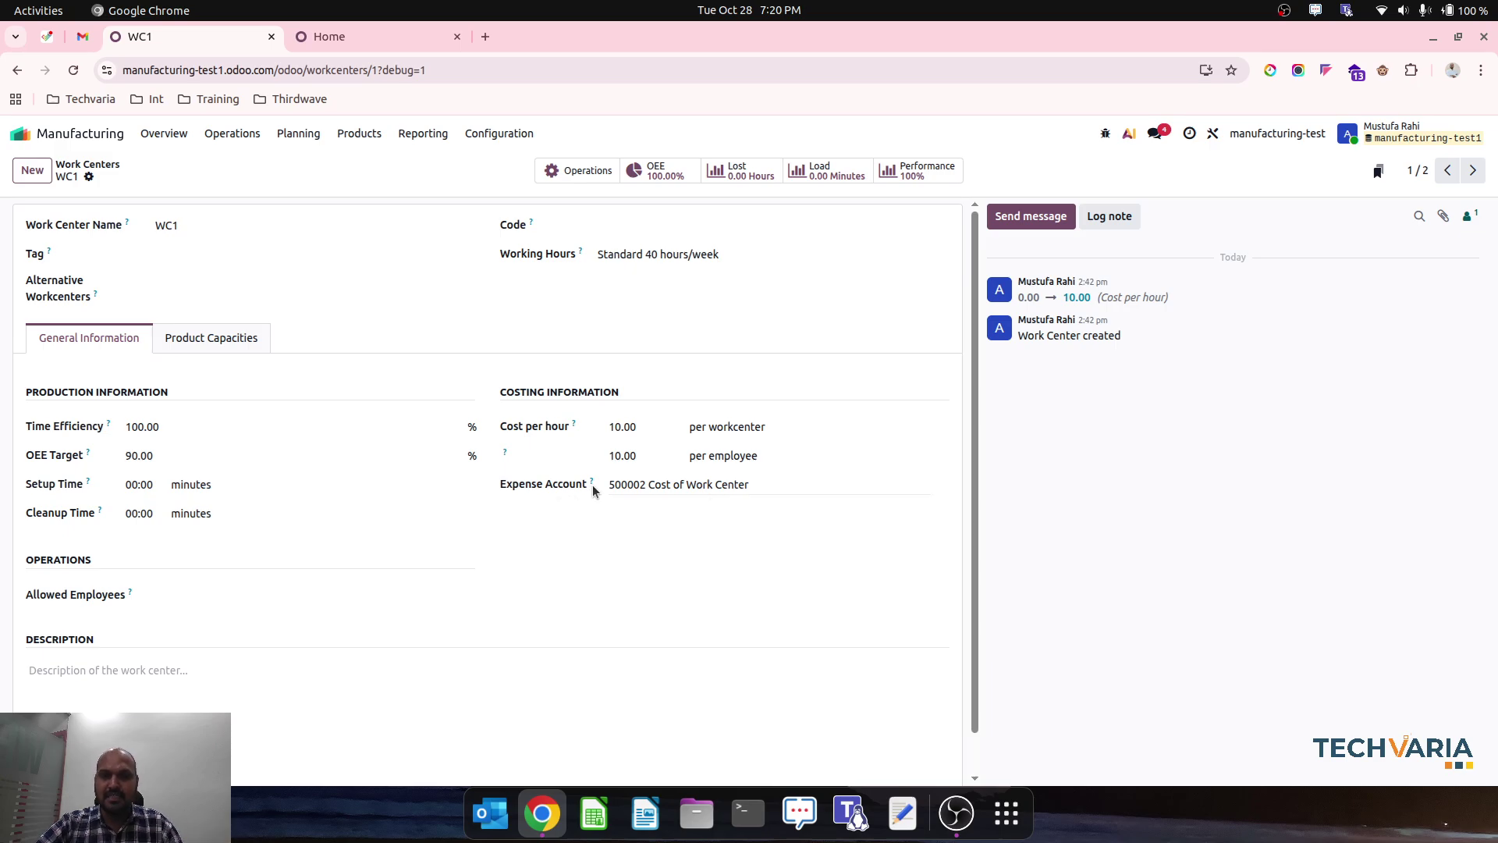
click(1473, 172)
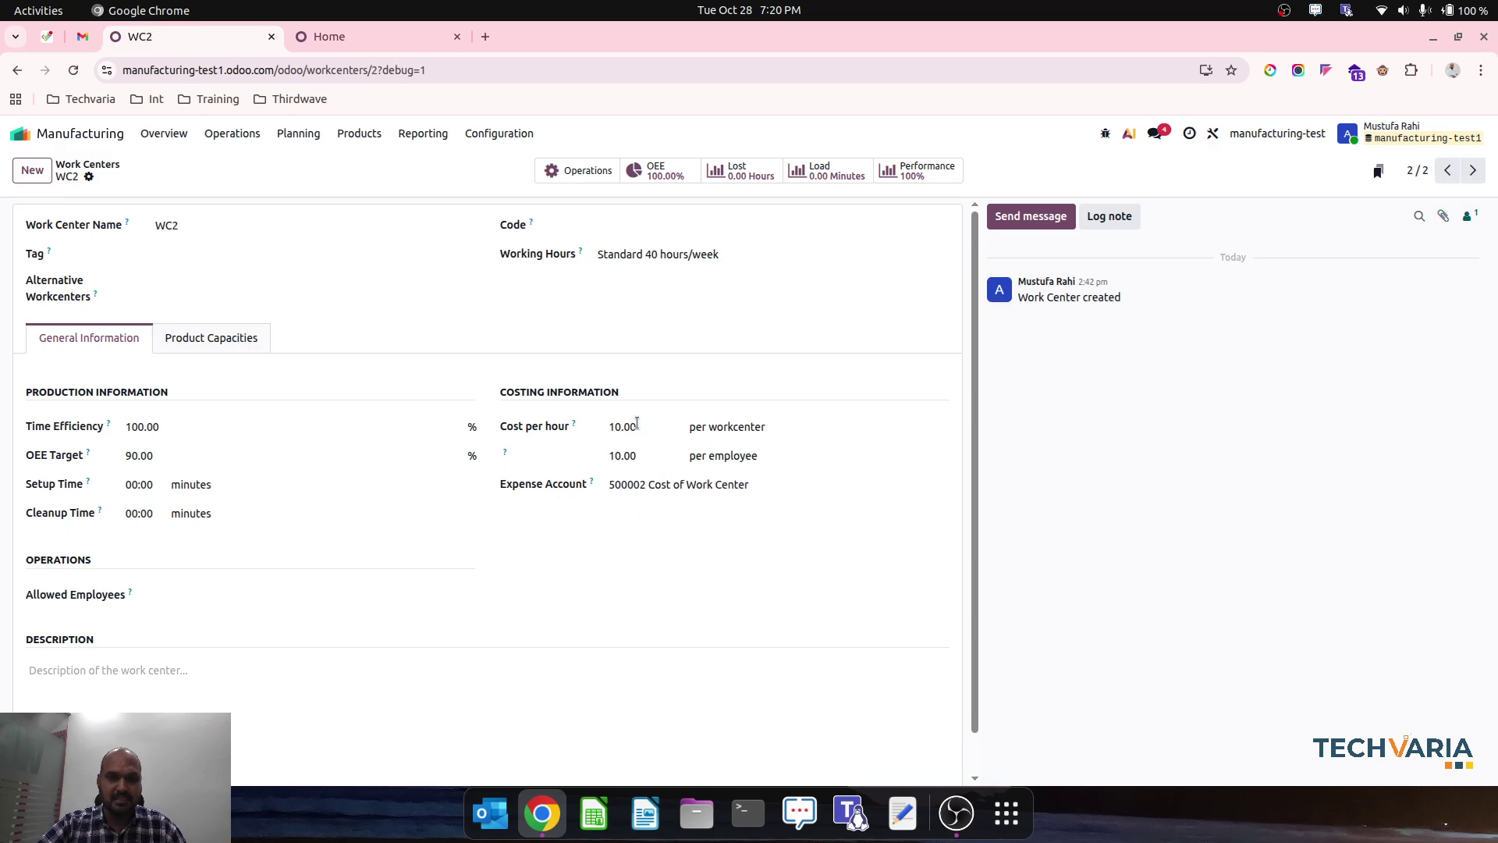
Open the Manufacturing Orders list
click(353, 135)
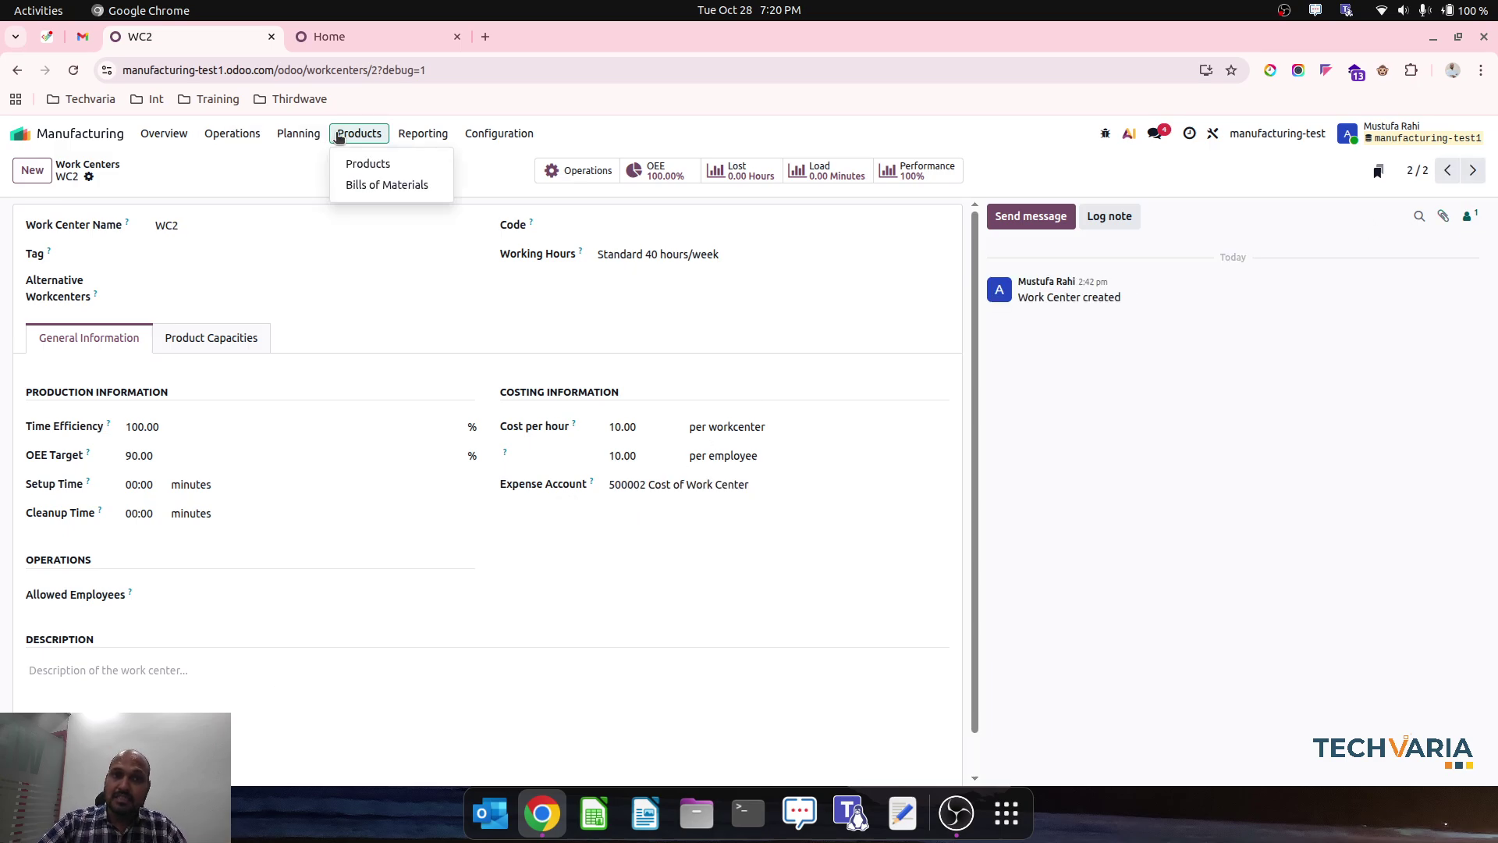
mouse_move(232, 134)
click(266, 165)
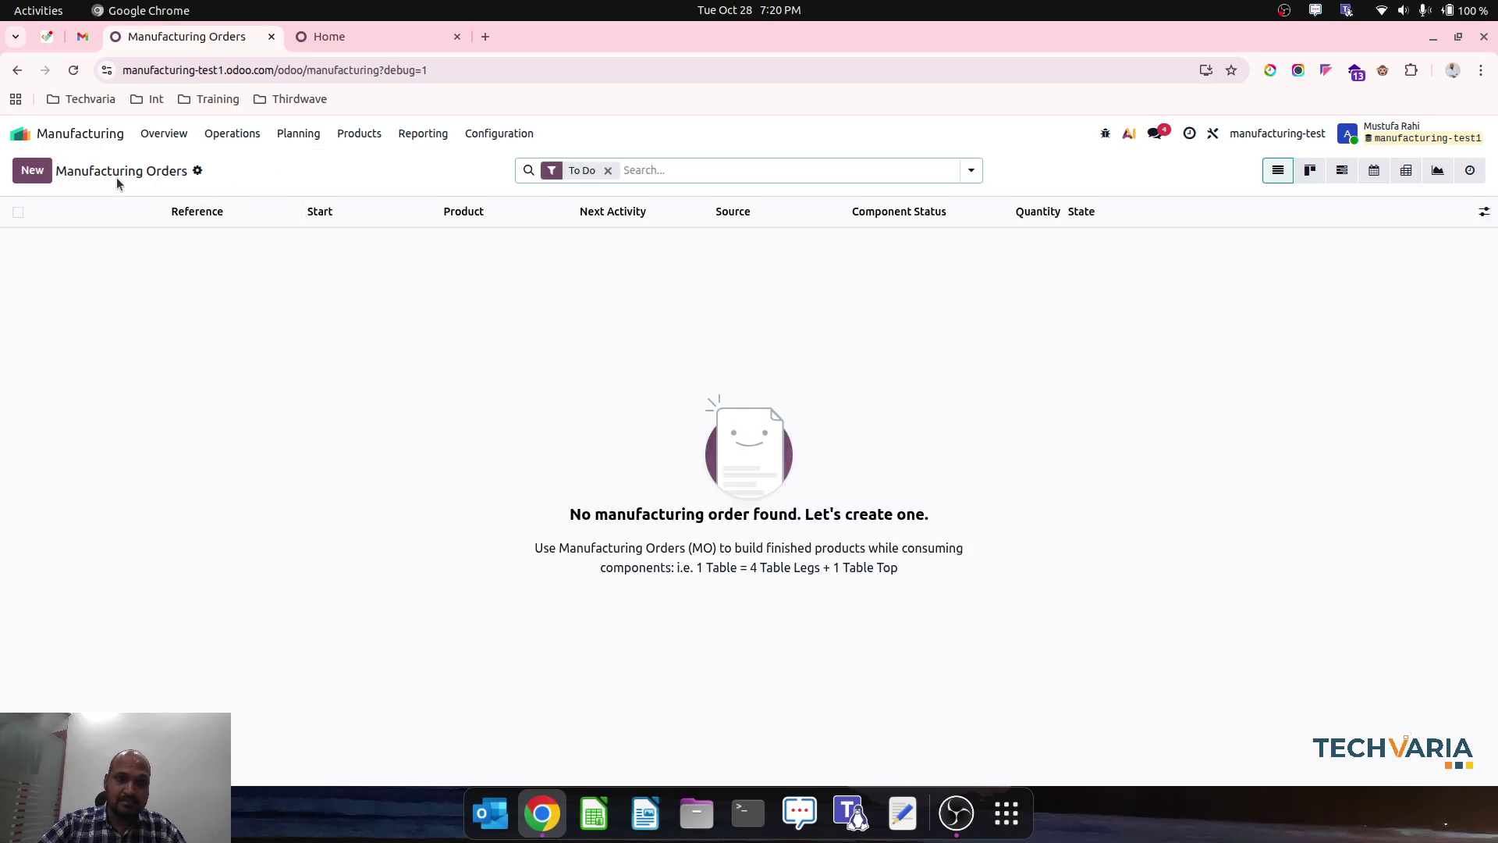
Review Finished Good1's BoM Overview: RM1 $10, RM2 $20, OP1 and OP2 $20 each, $70.00 total
click(350, 137)
click(391, 181)
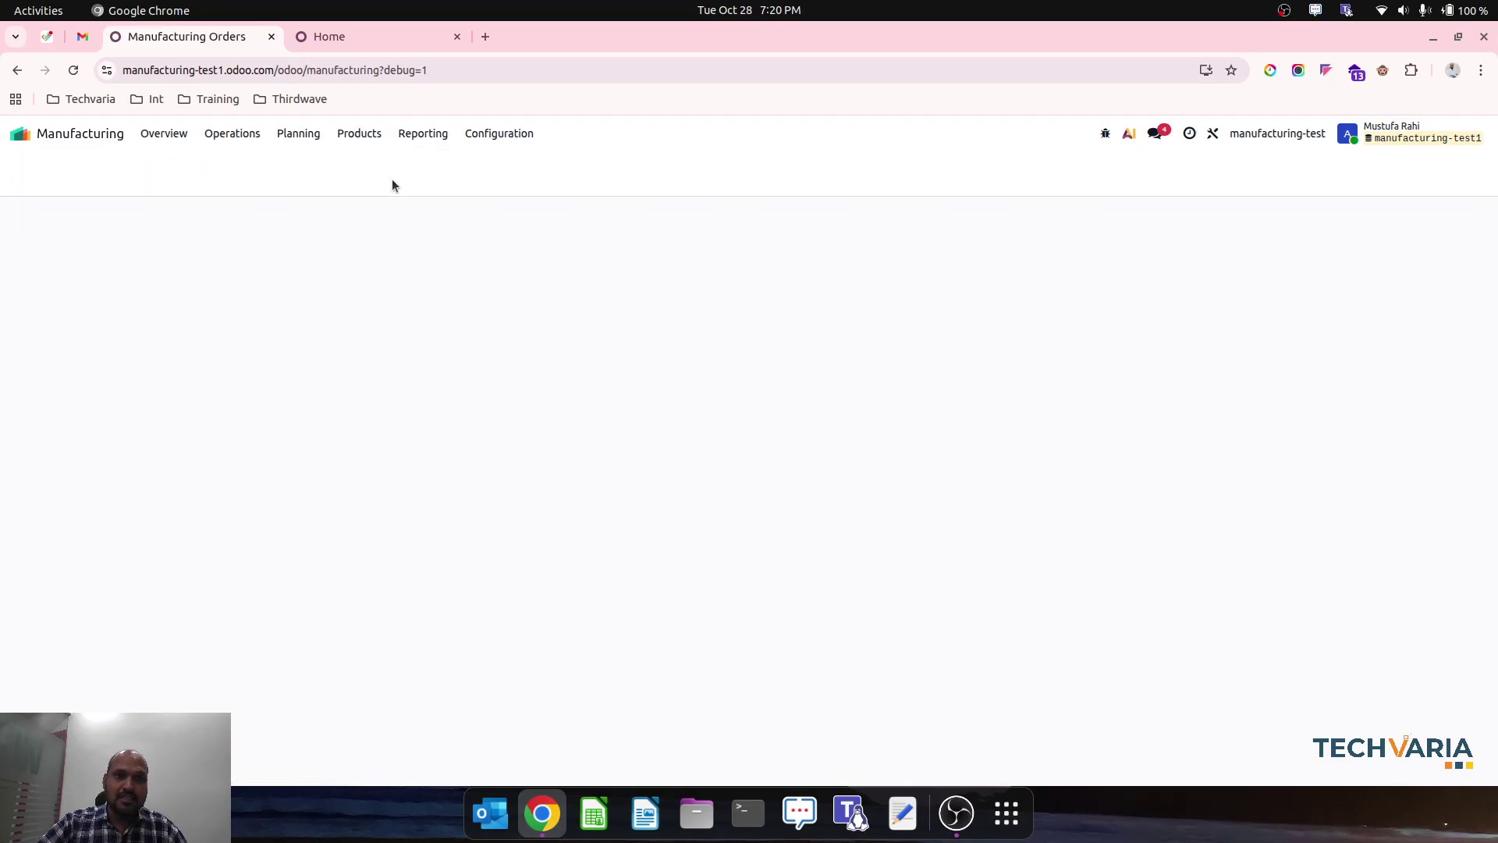
click(280, 240)
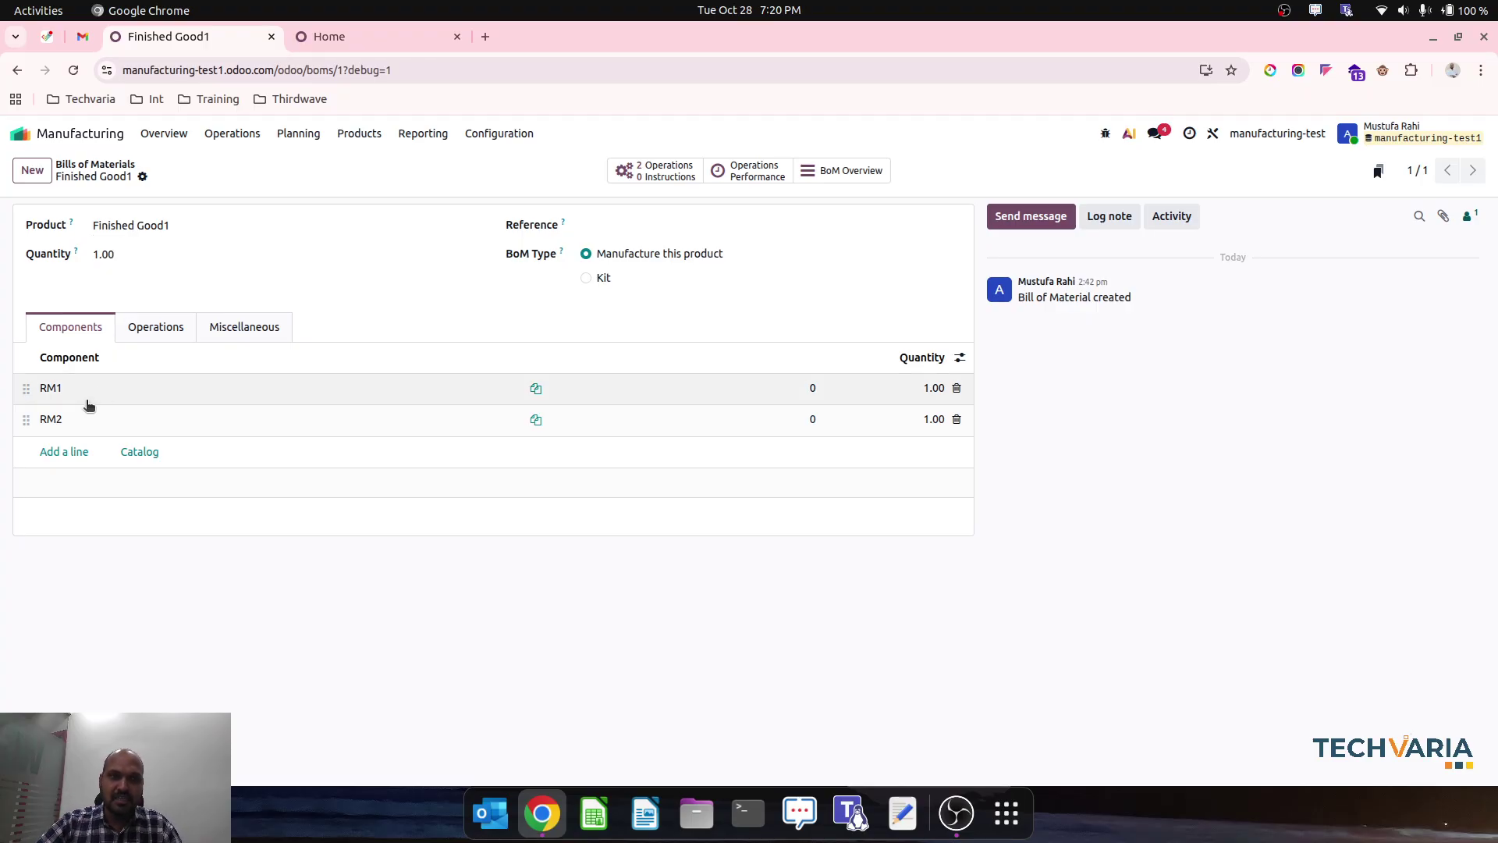
click(163, 326)
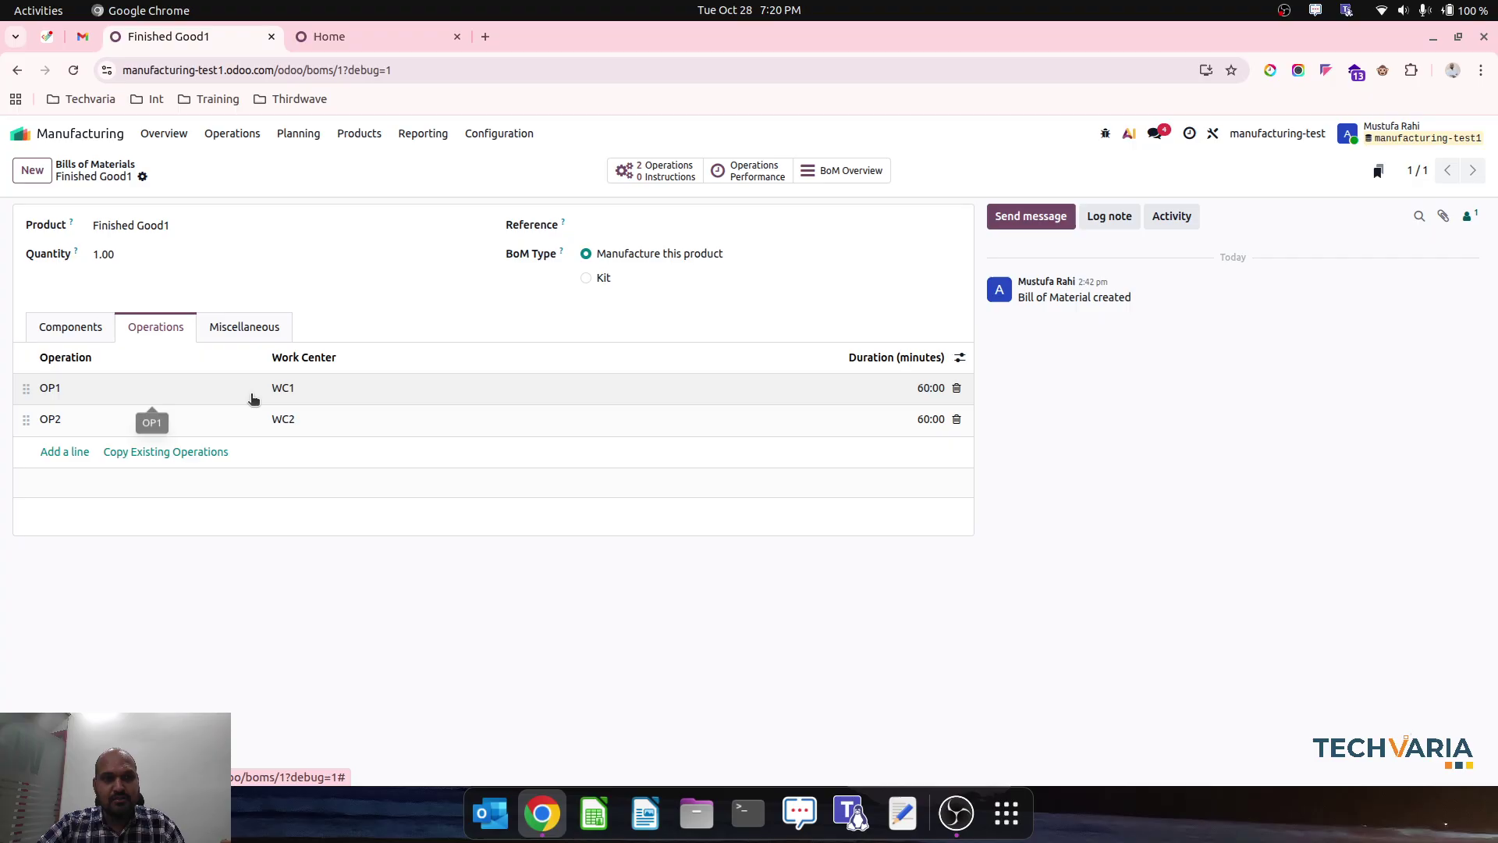
click(837, 175)
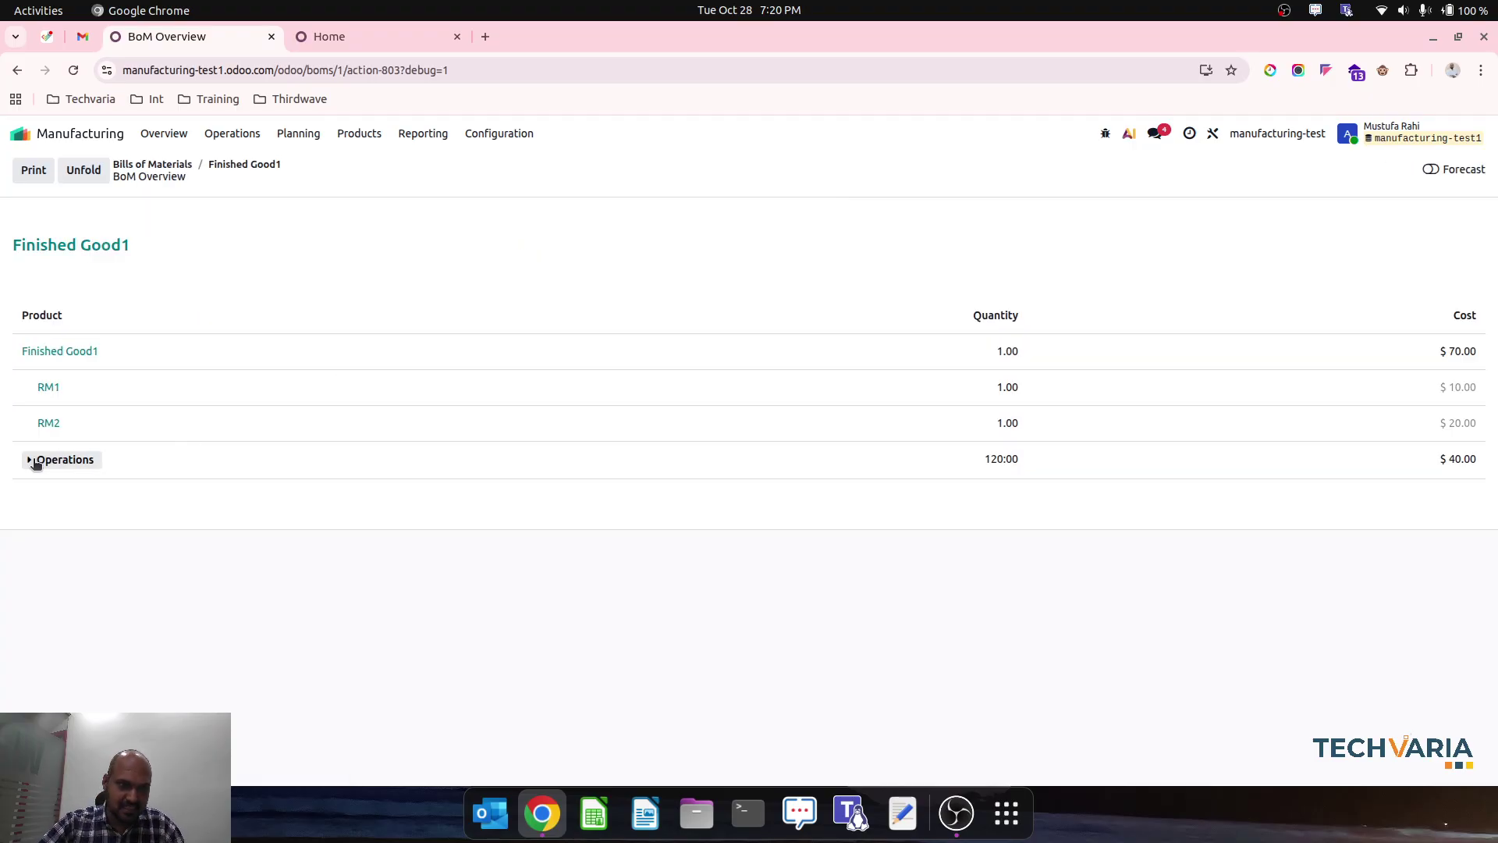
click(33, 460)
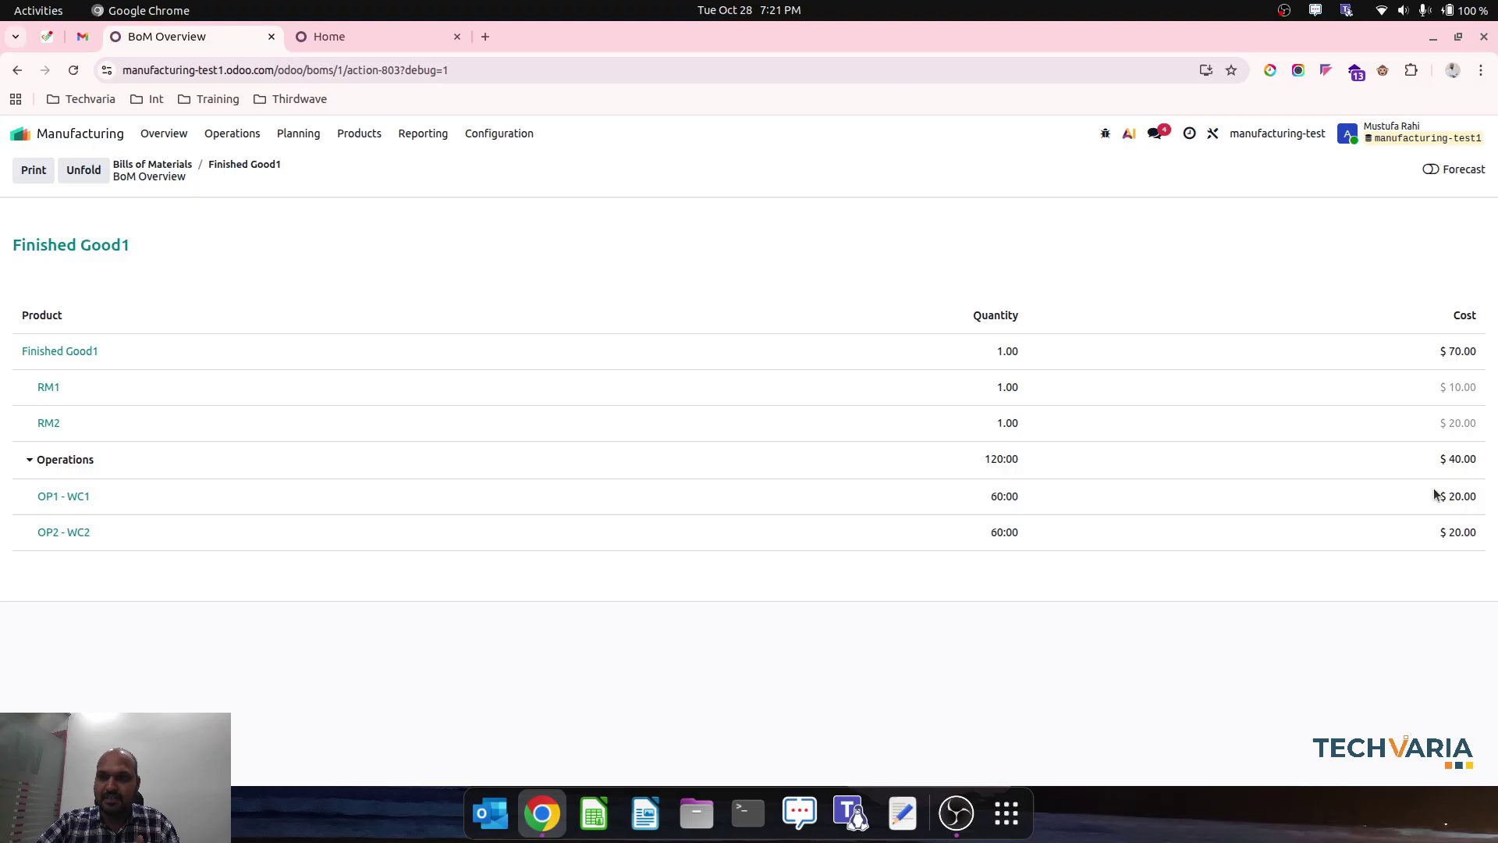
Set work center WC2's cost per hour to 20.00 and save it
click(493, 134)
click(503, 185)
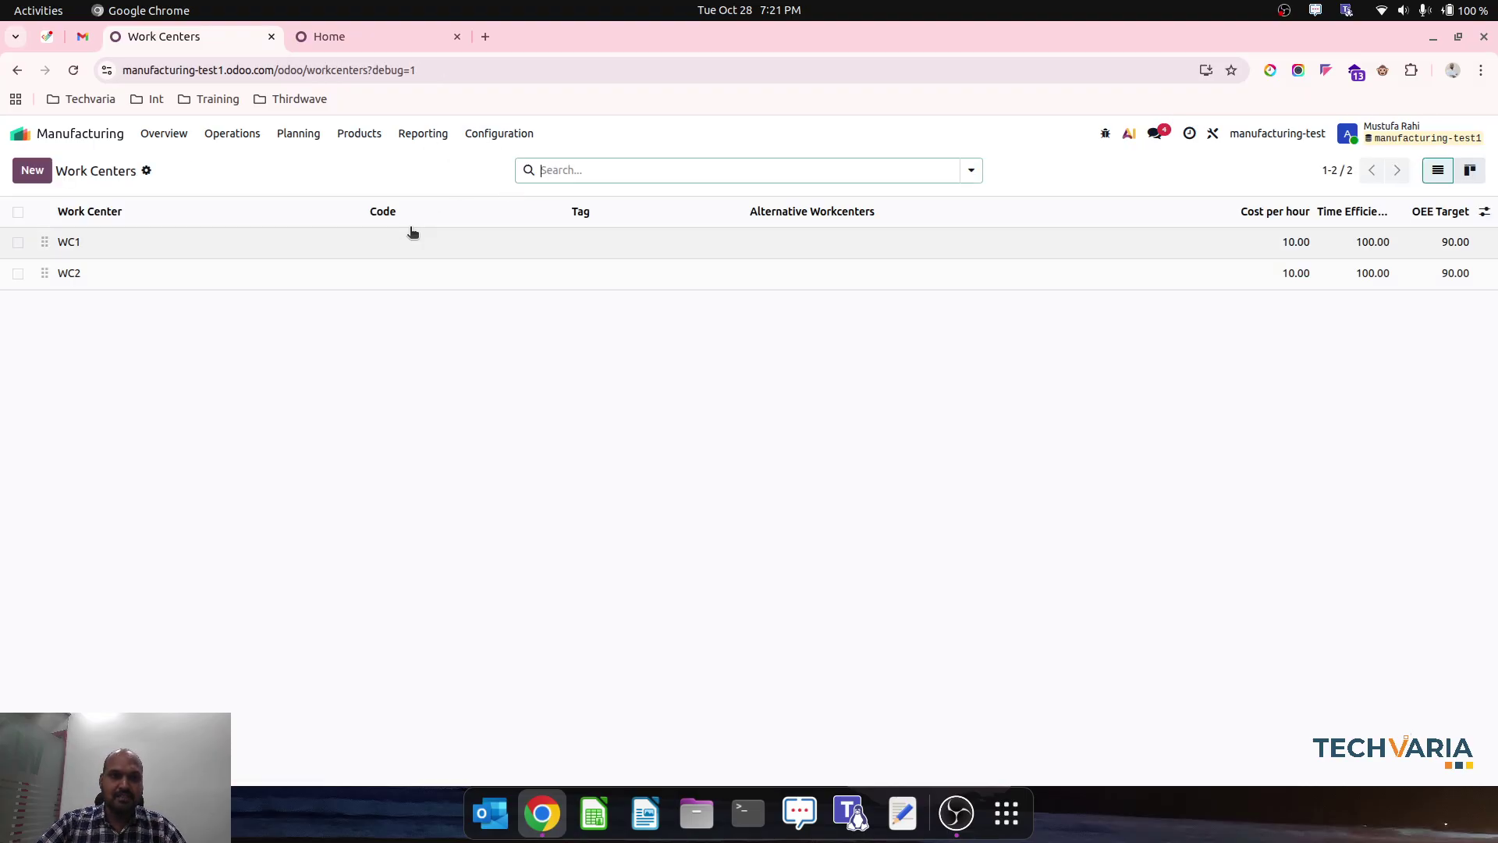
click(409, 244)
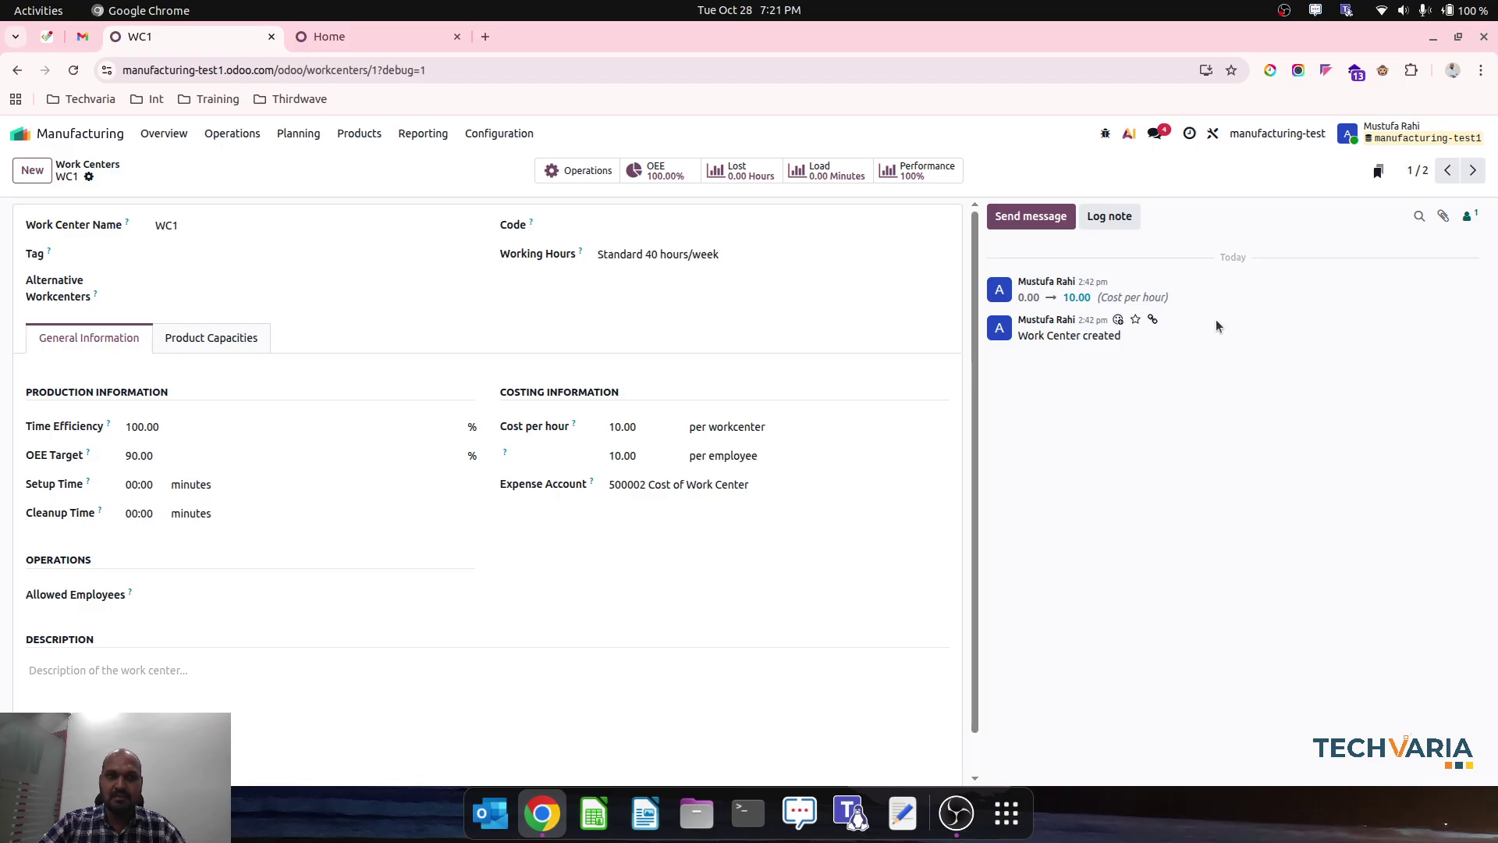
click(1473, 171)
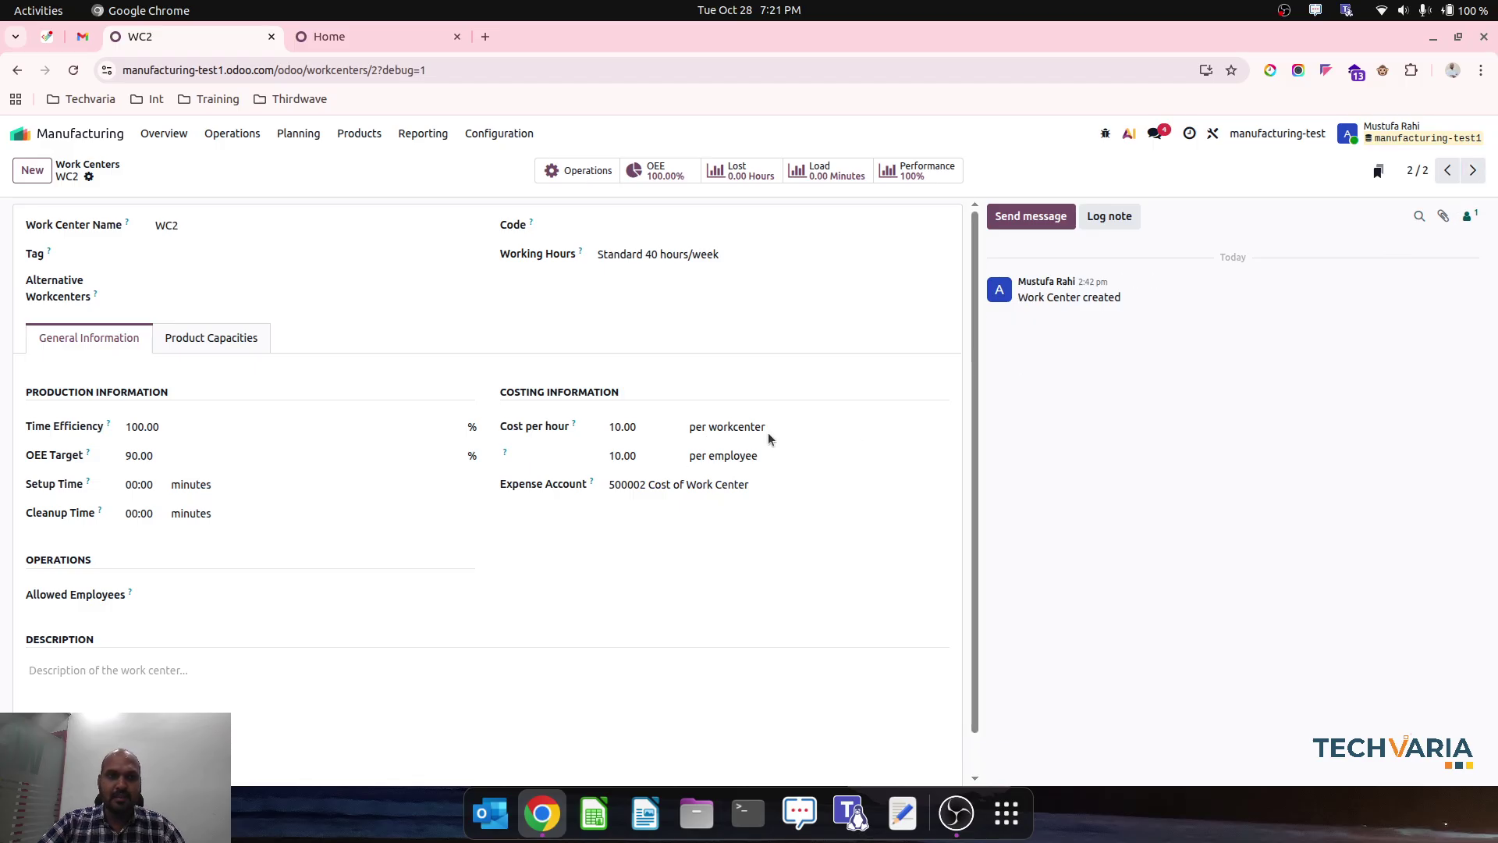
click(645, 432)
text(20)
key(Tab)
text(2)
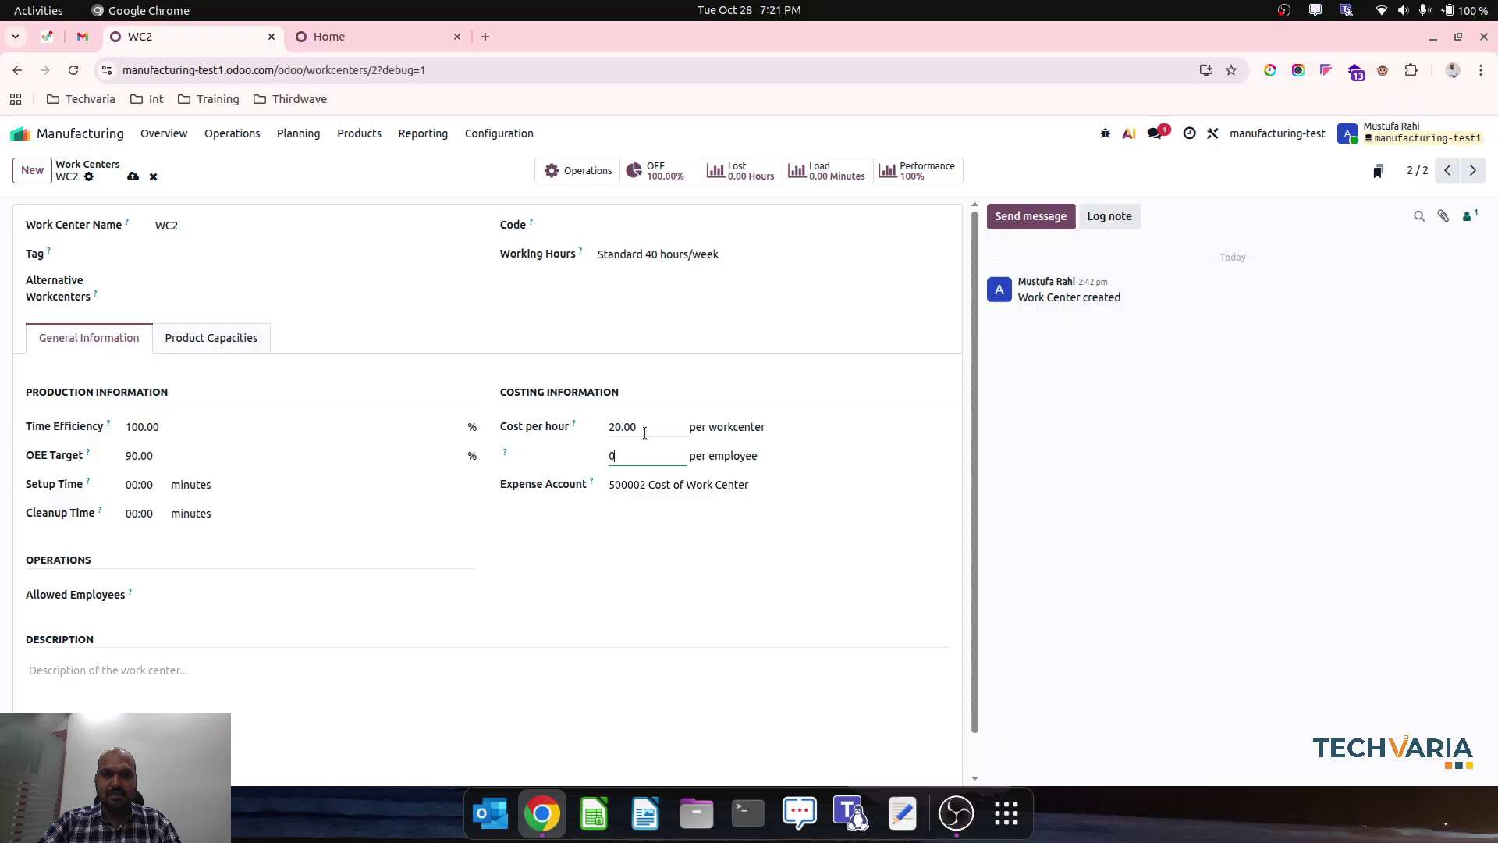
key(BackSpace)
text(20)
key(Tab)
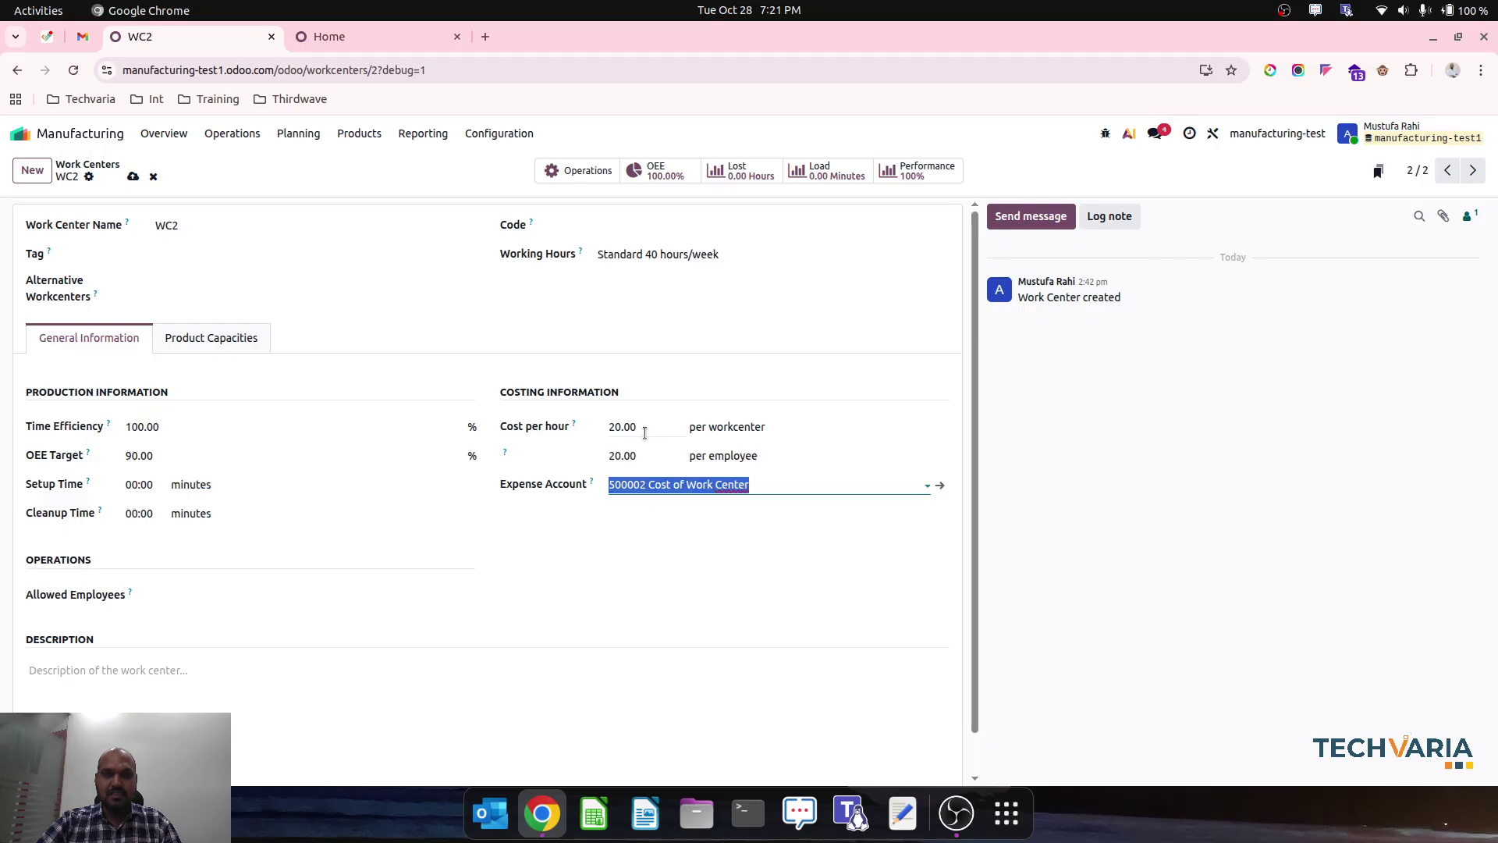
click(133, 176)
Confirm in the BoM Overview that Finished Good1 now costs $90.00, with OP2 at $40.00
click(359, 134)
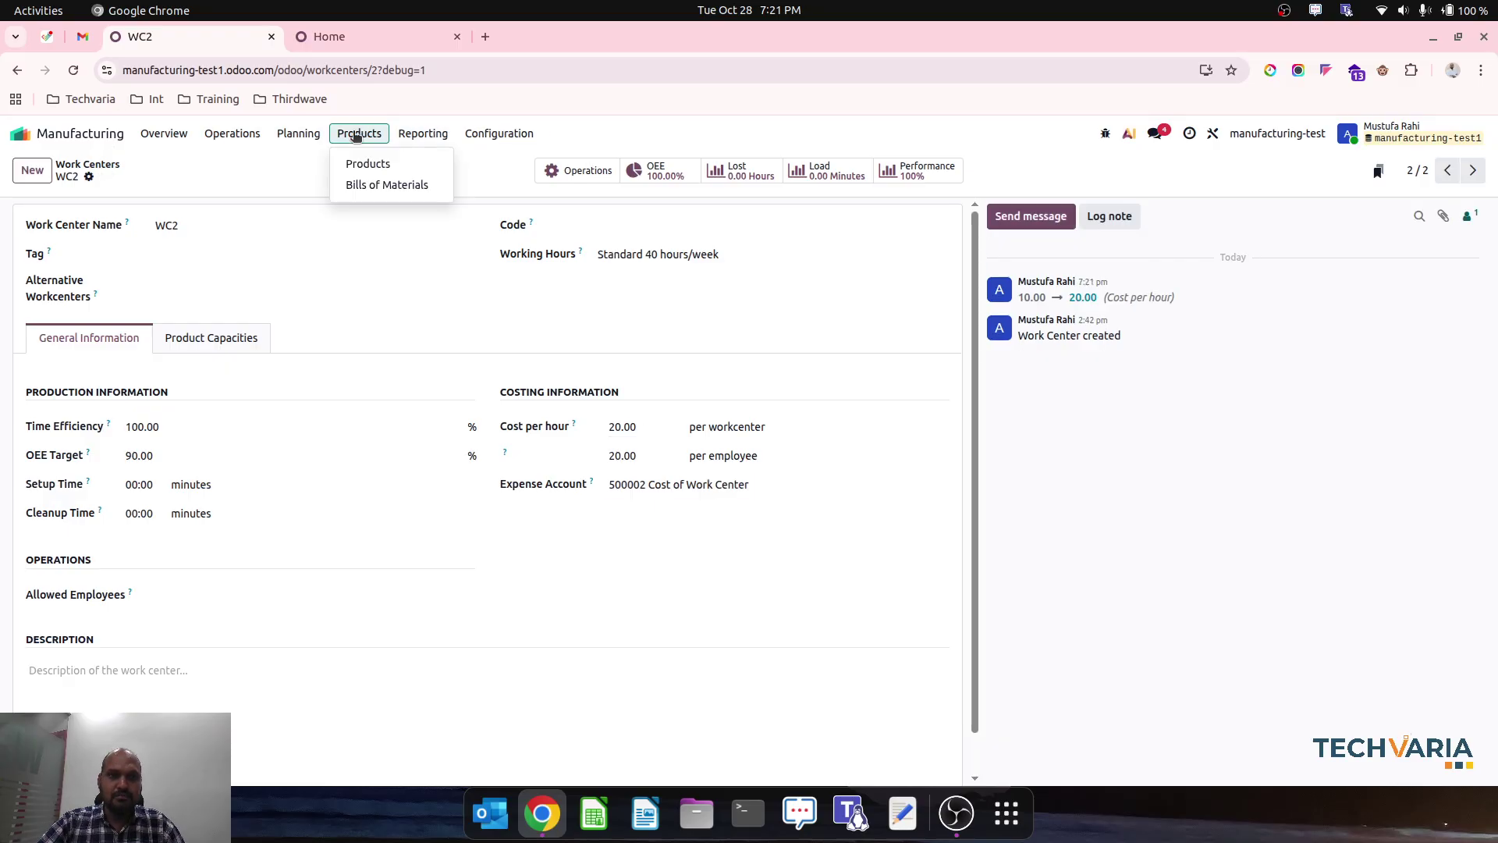
click(364, 186)
click(303, 238)
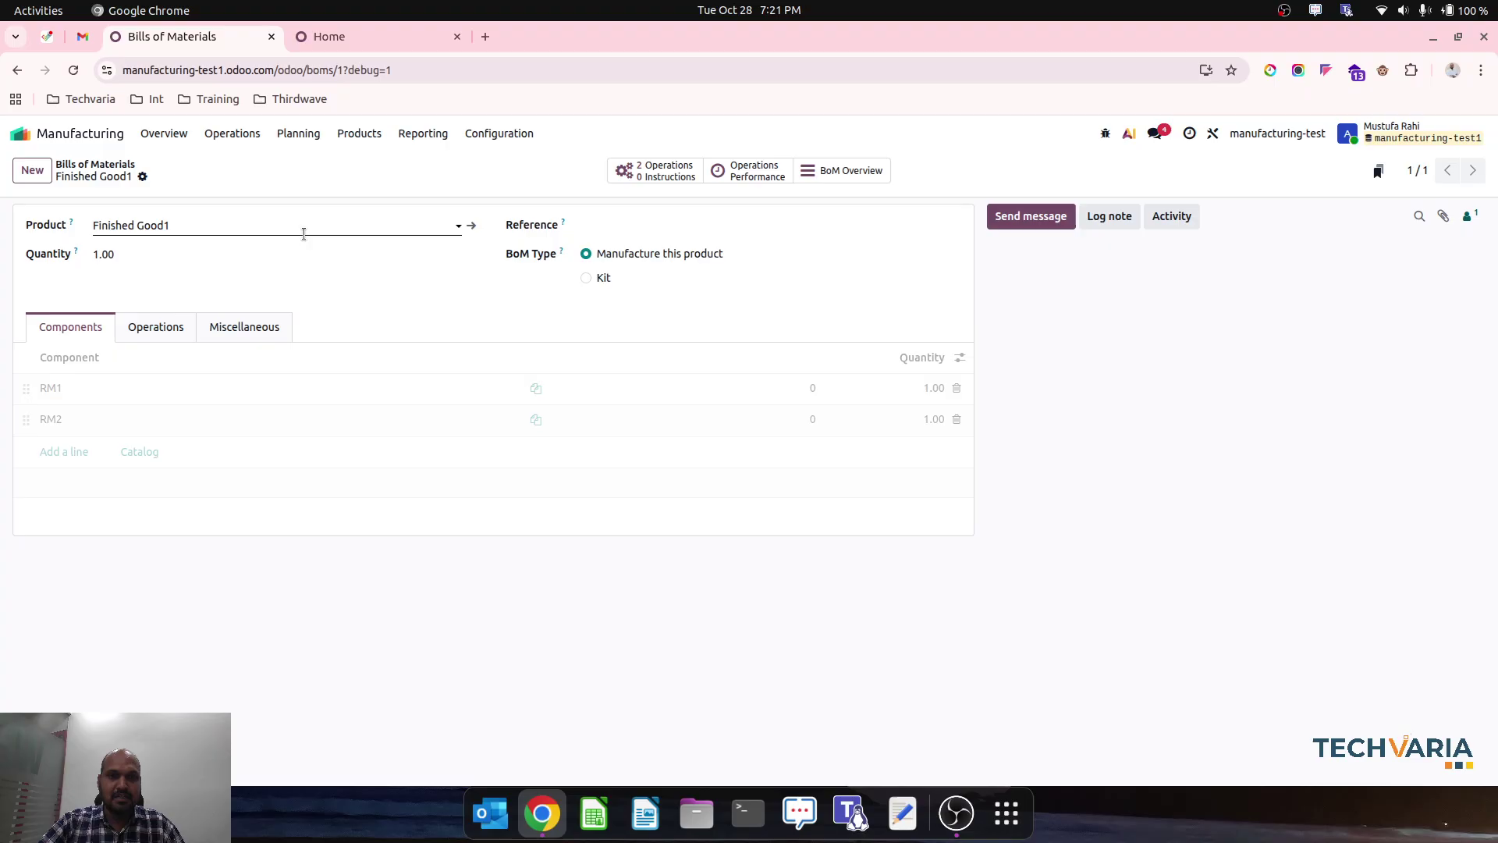
click(857, 170)
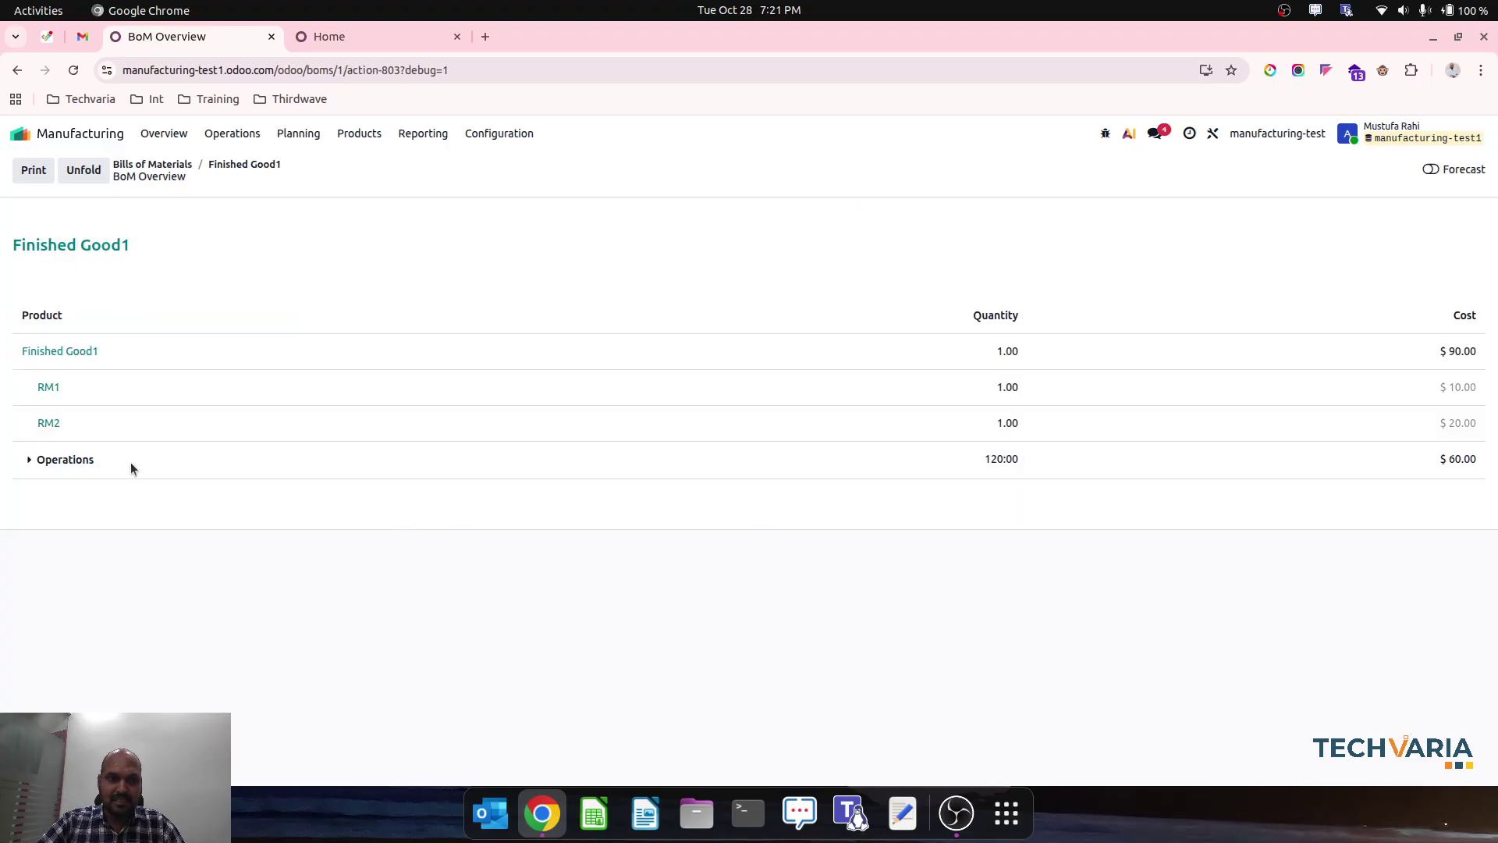
click(62, 459)
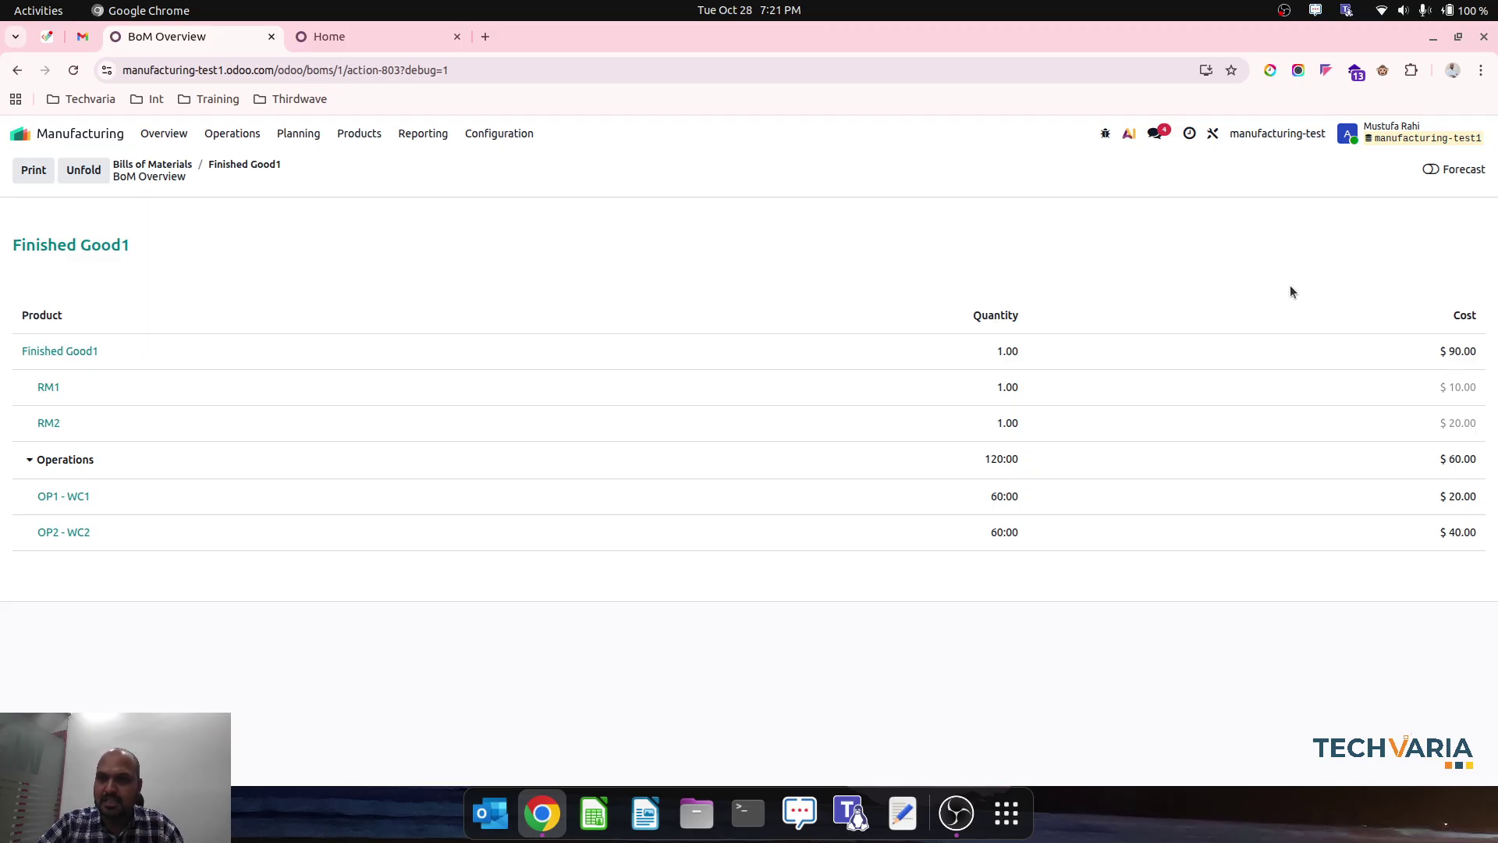
click(232, 133)
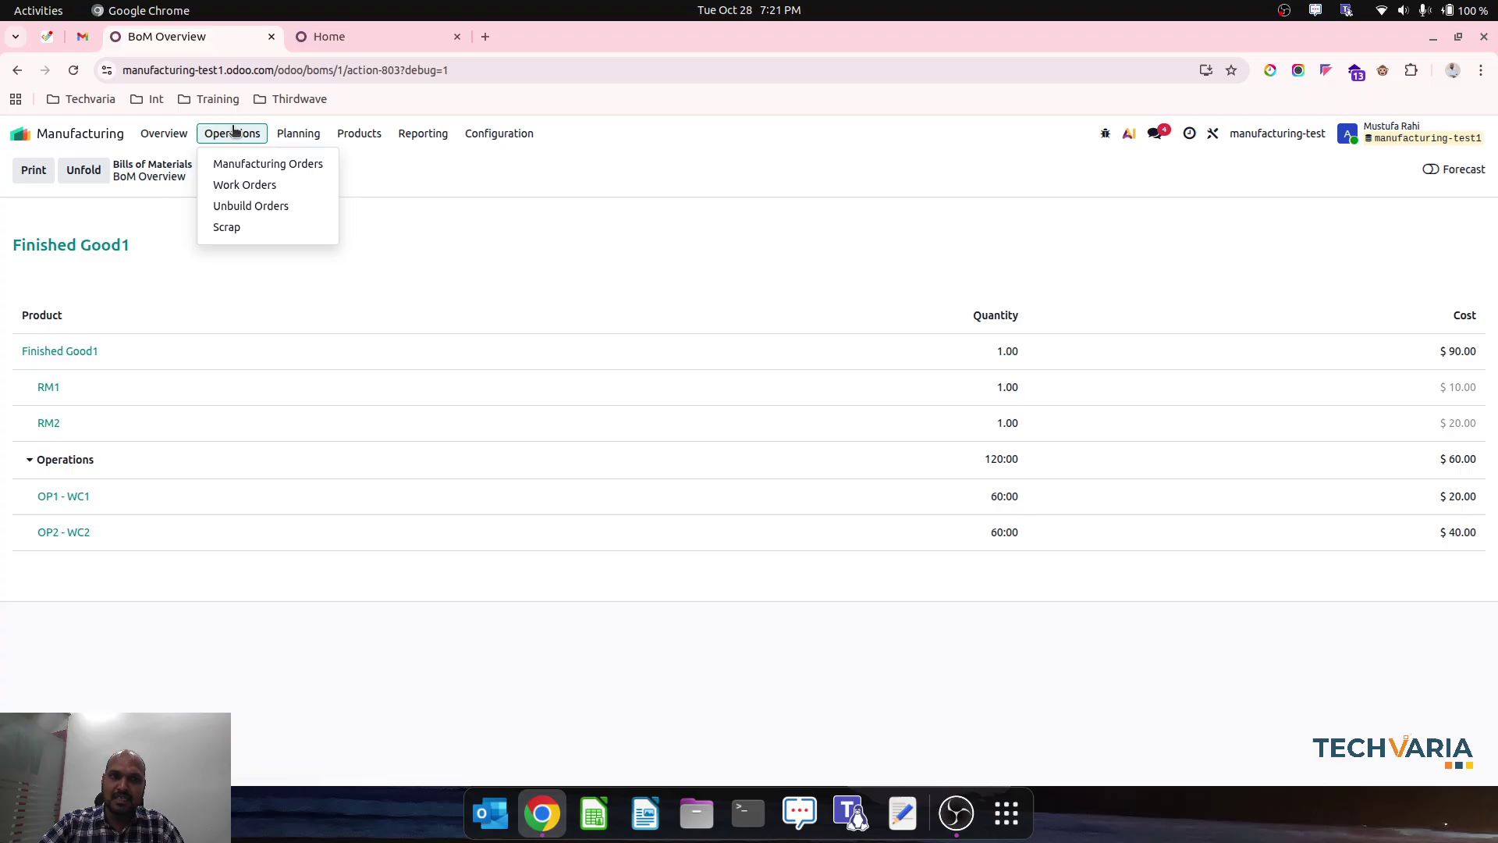
click(122, 138)
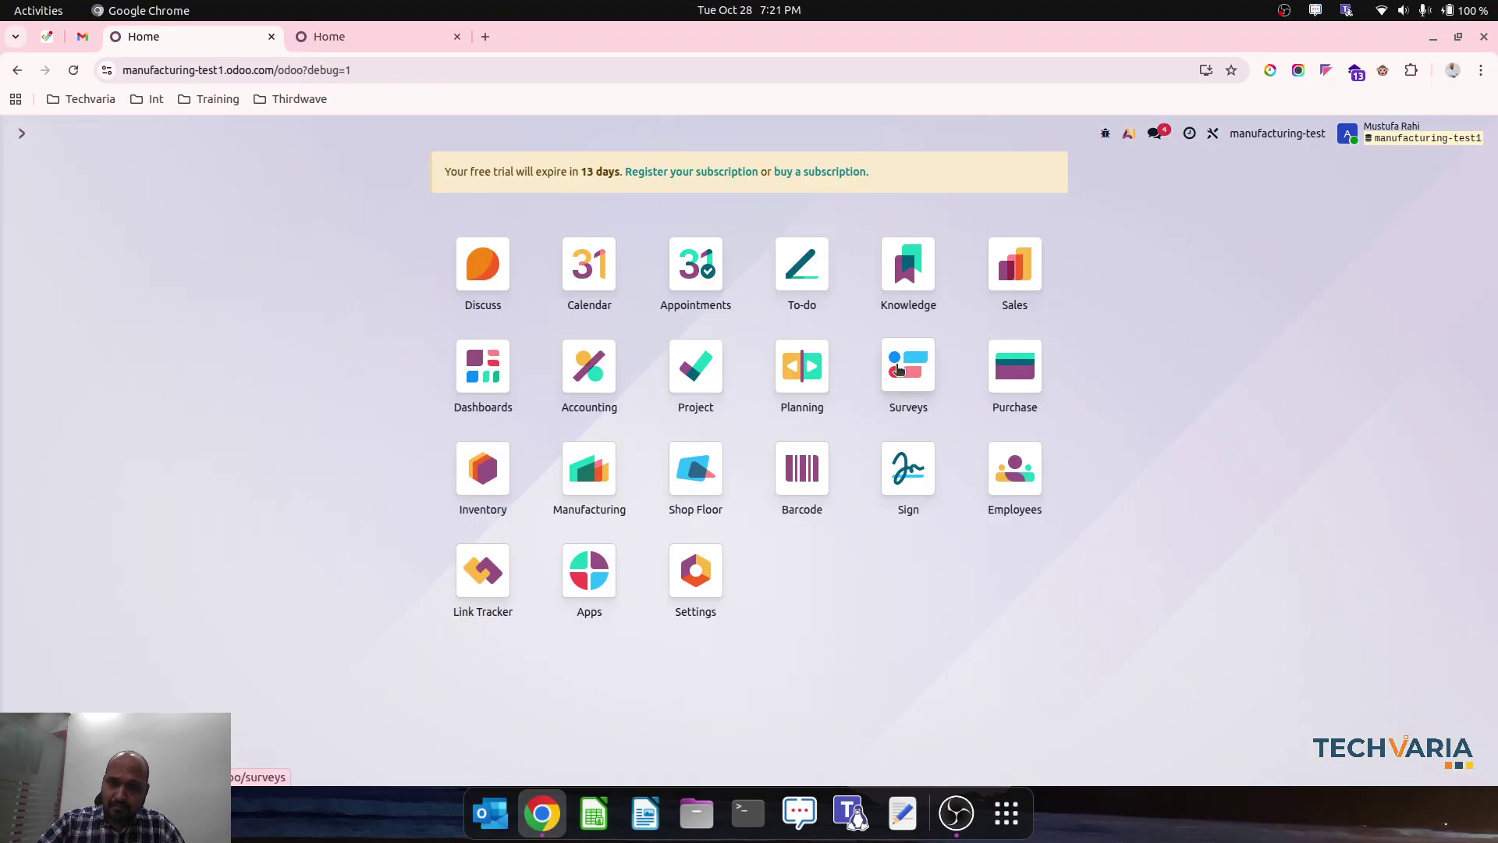
Enable the Replenish on Order (MTO) route on Finished Good1 and save
click(493, 488)
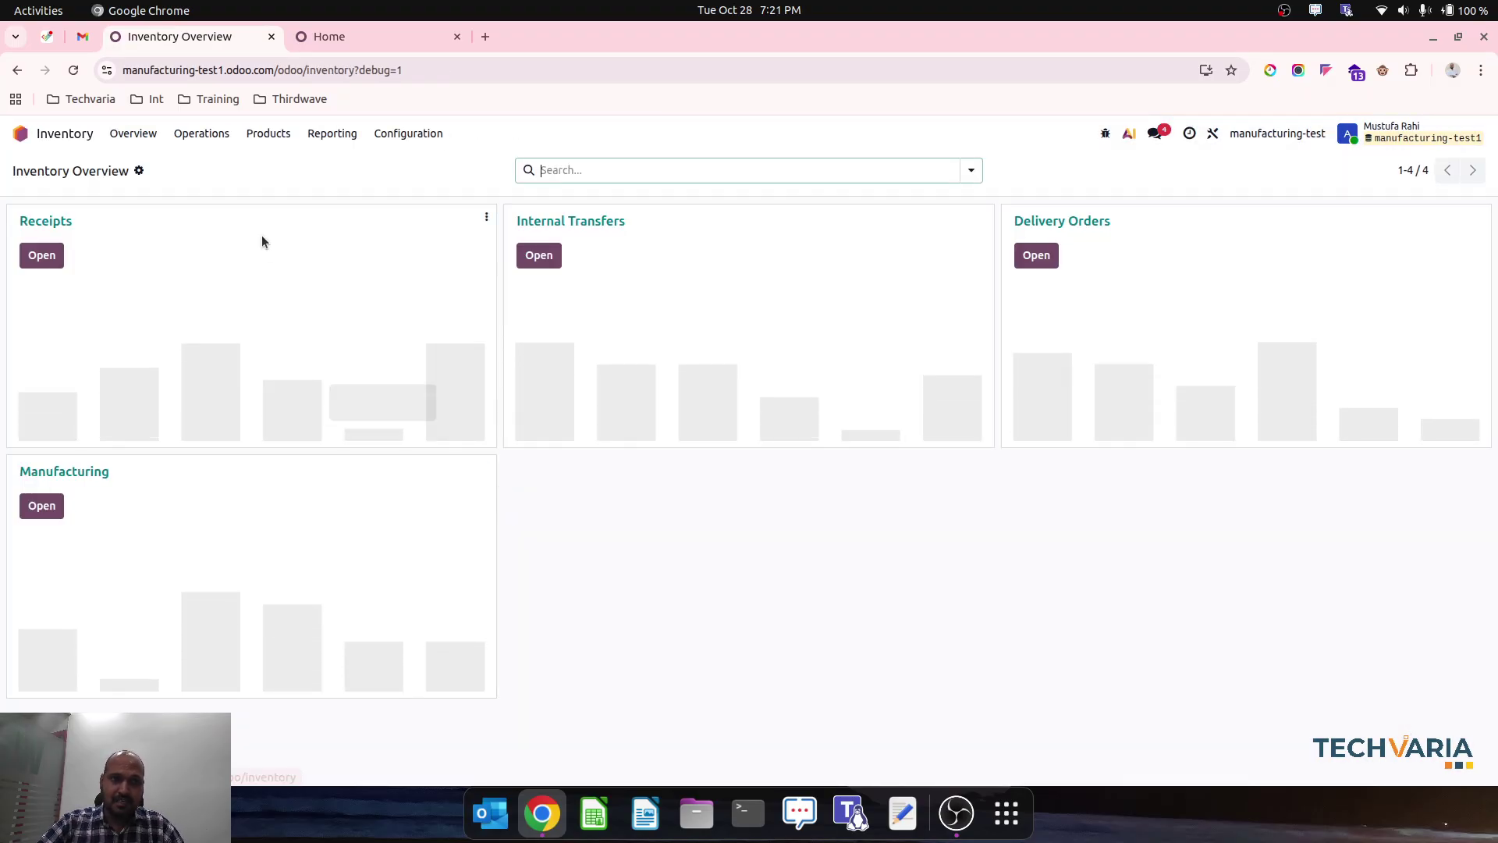
click(268, 133)
click(283, 161)
click(181, 240)
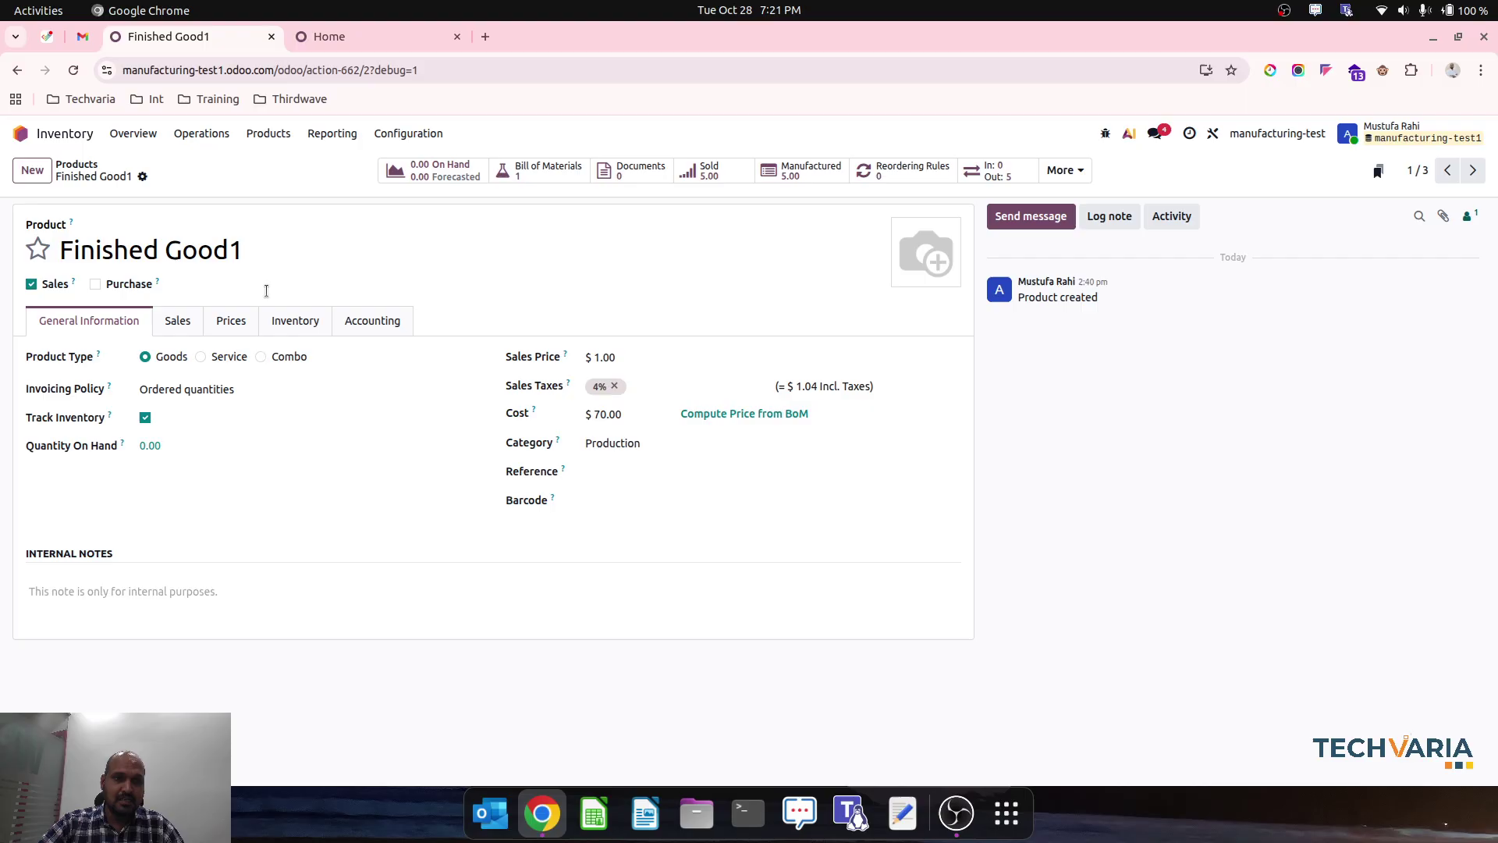
click(295, 321)
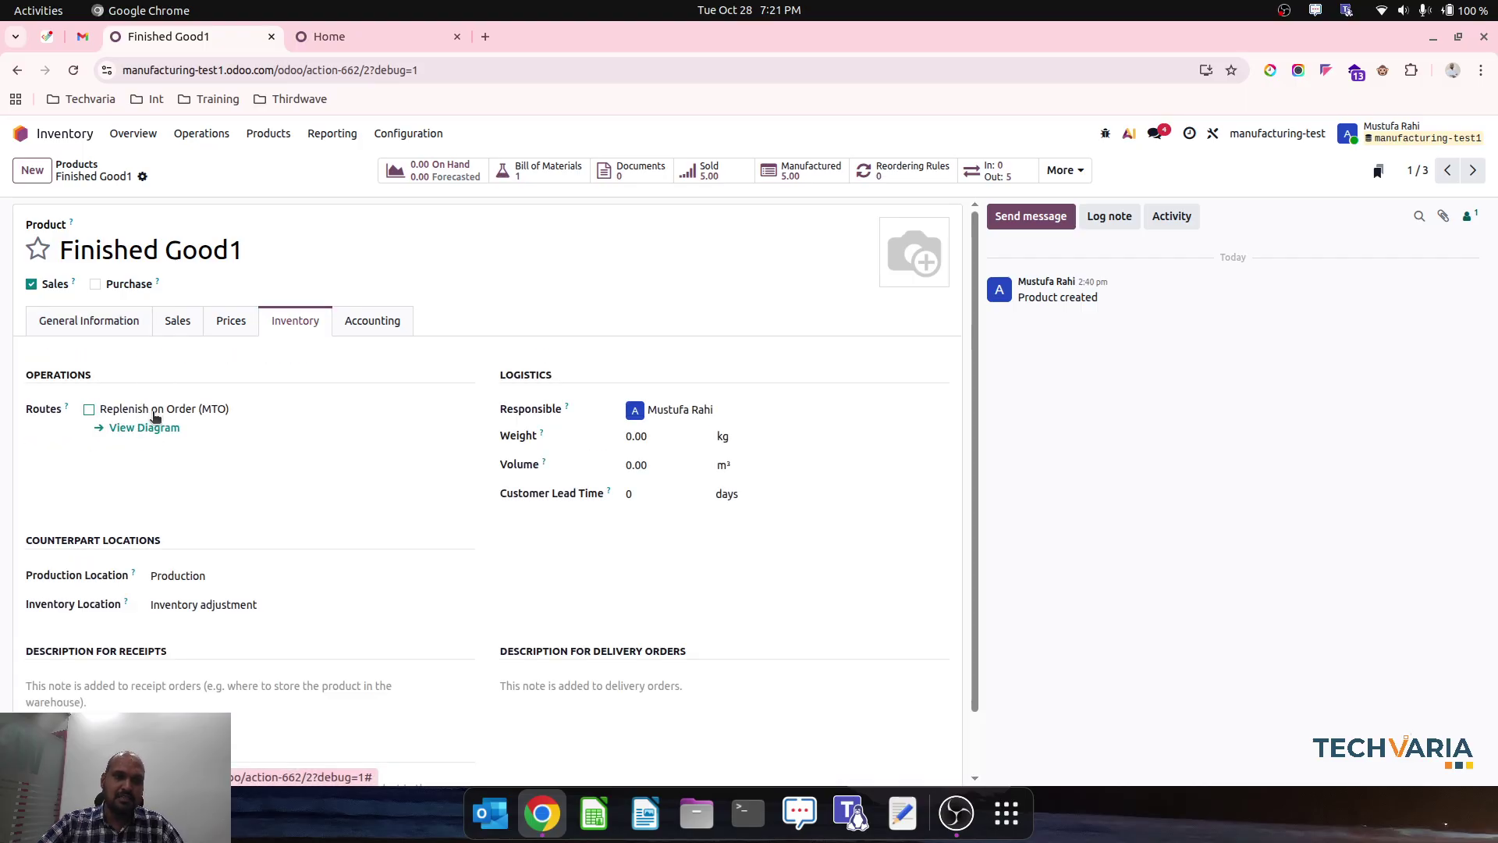
click(168, 177)
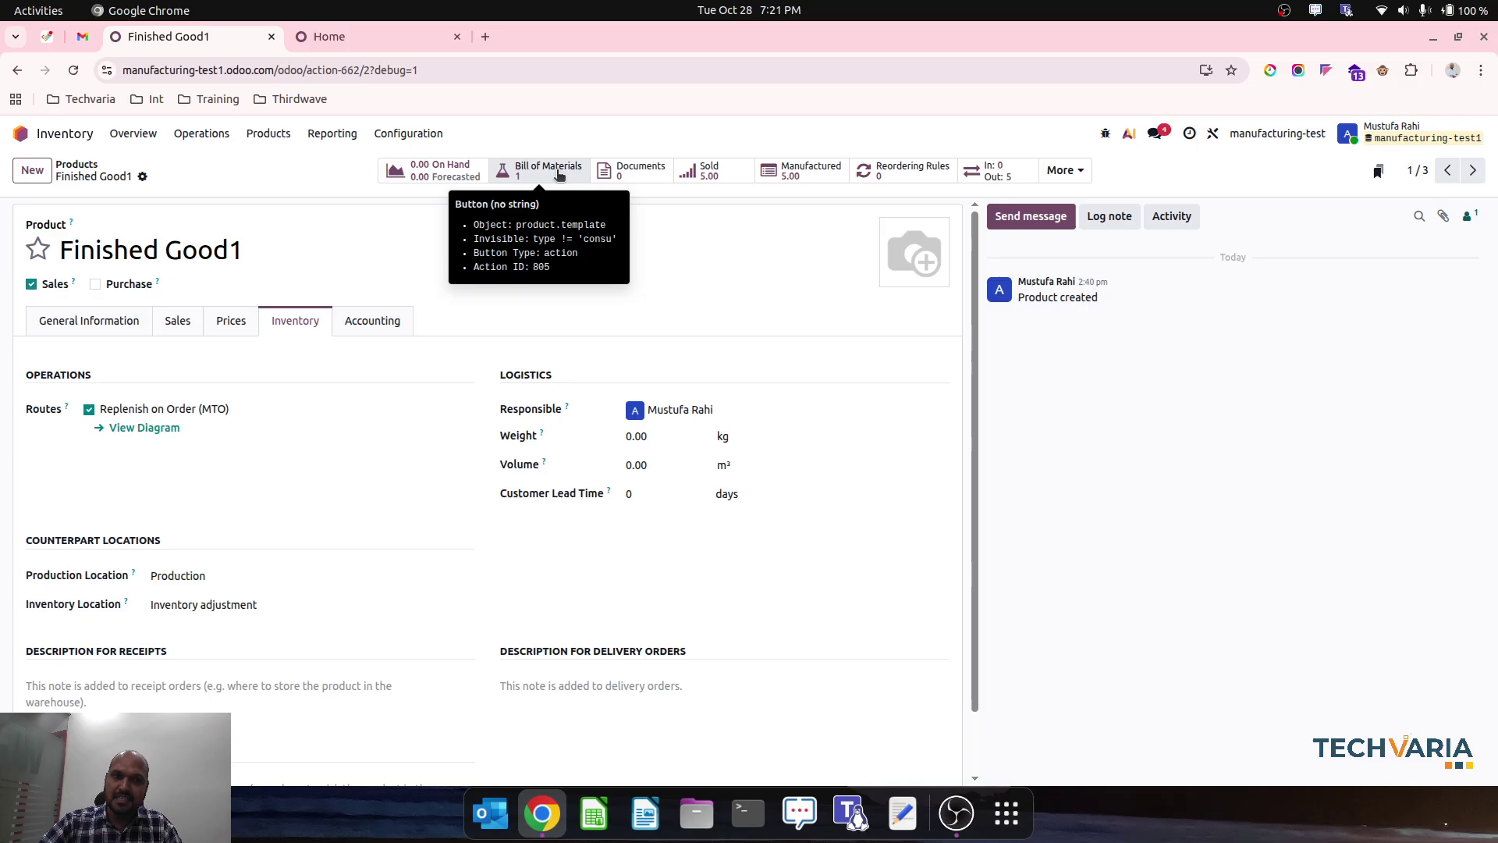
Review RM1 and RM2's routes and vendor prices, then recheck Finished Good1's $90.00 cost
click(1472, 170)
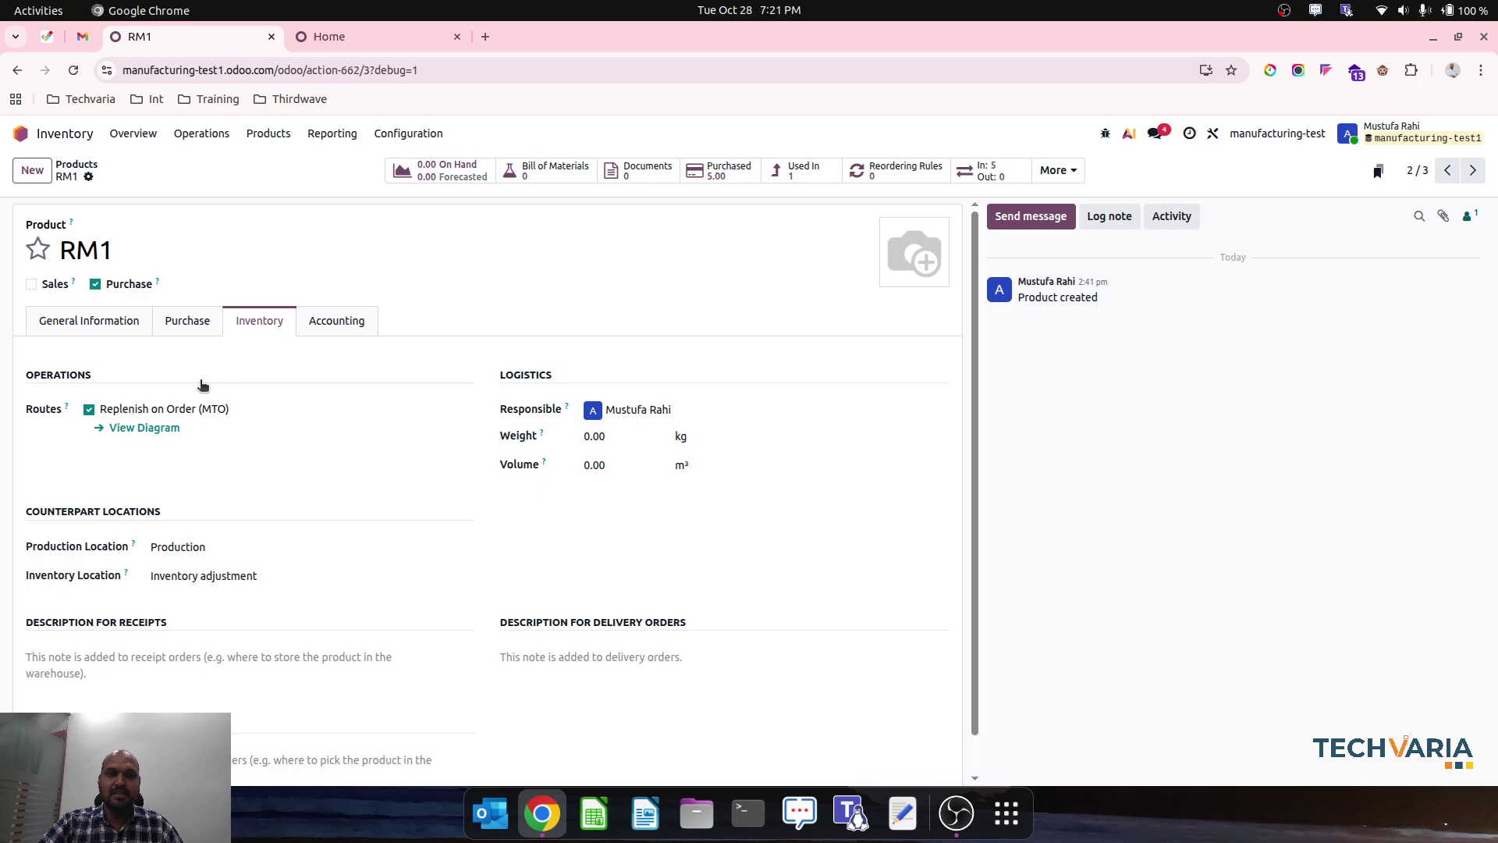
click(1472, 170)
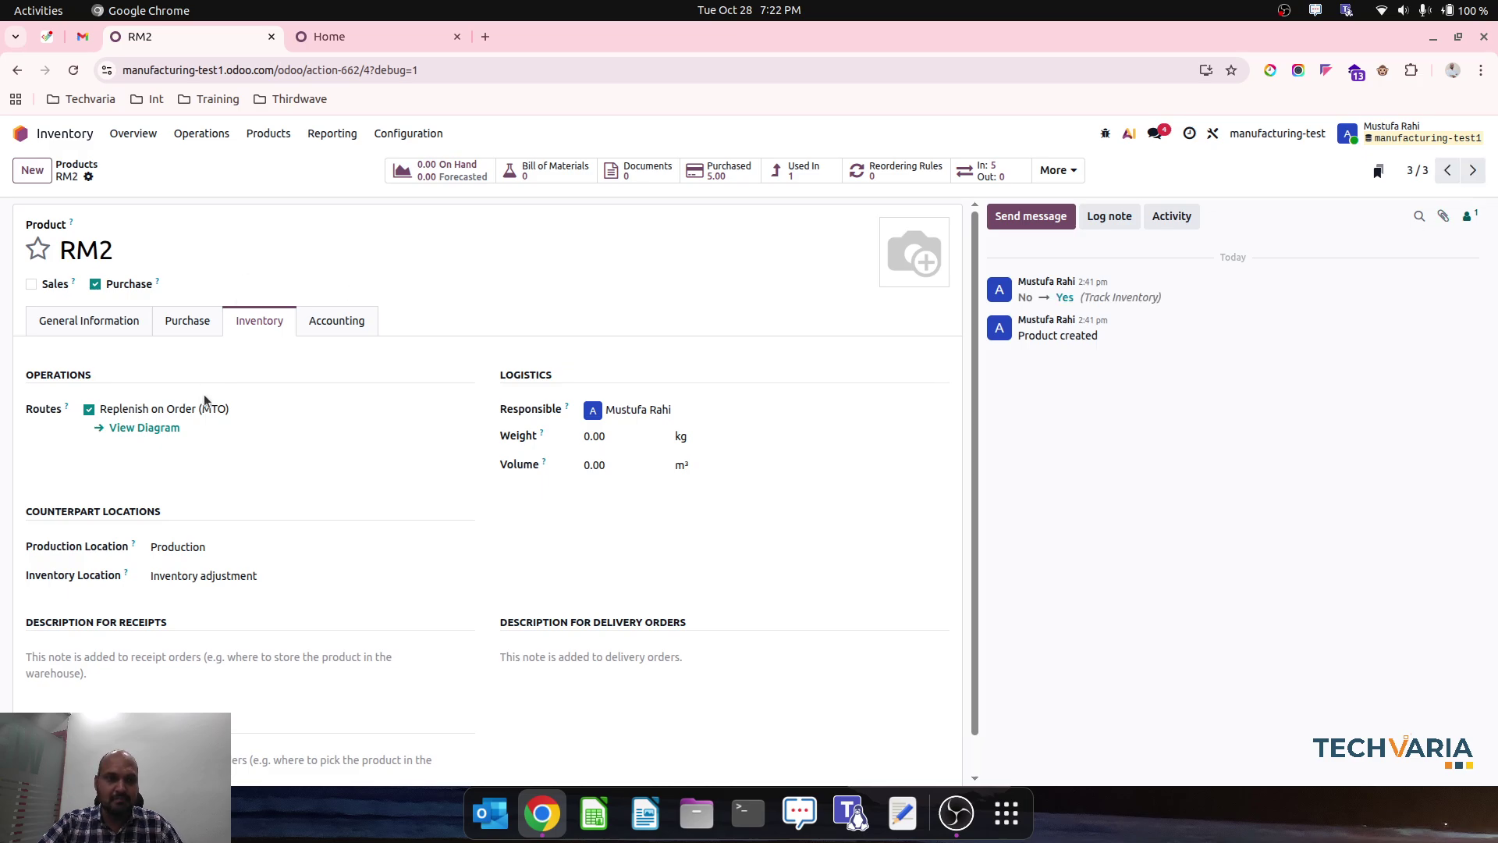
click(191, 320)
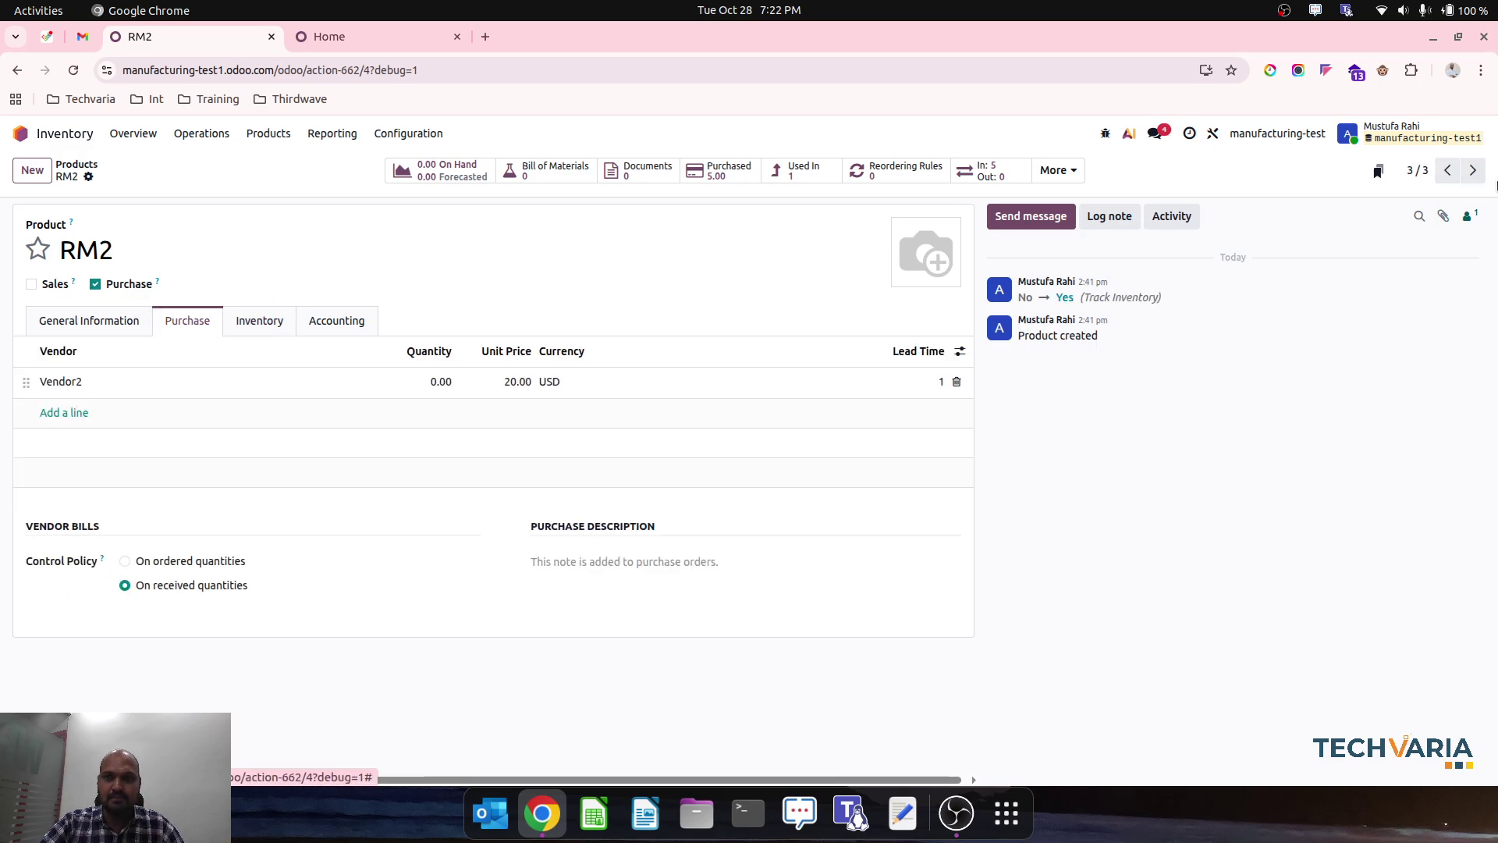
click(1447, 170)
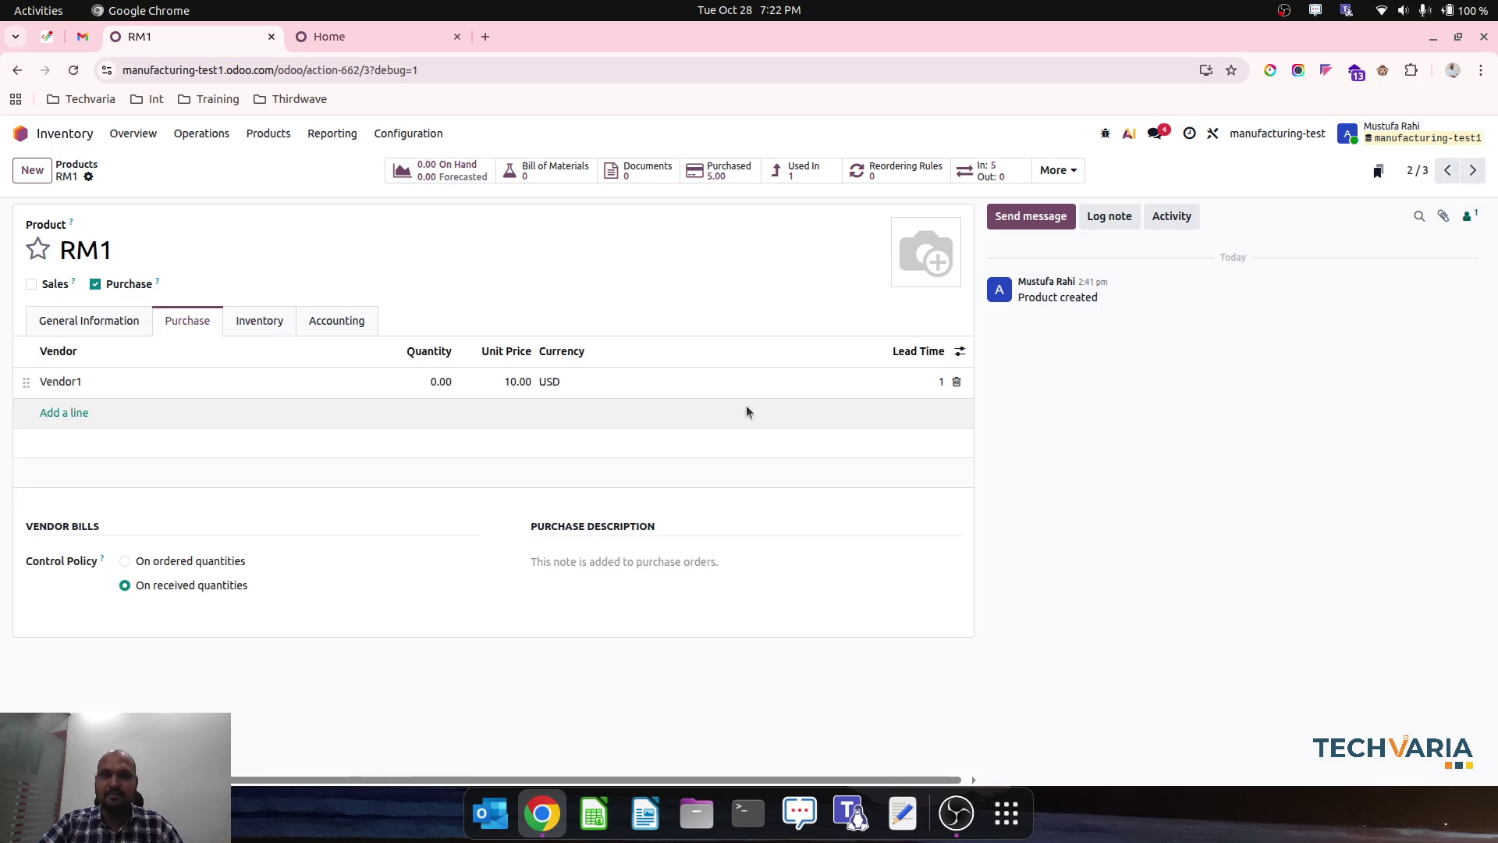
click(71, 167)
click(160, 254)
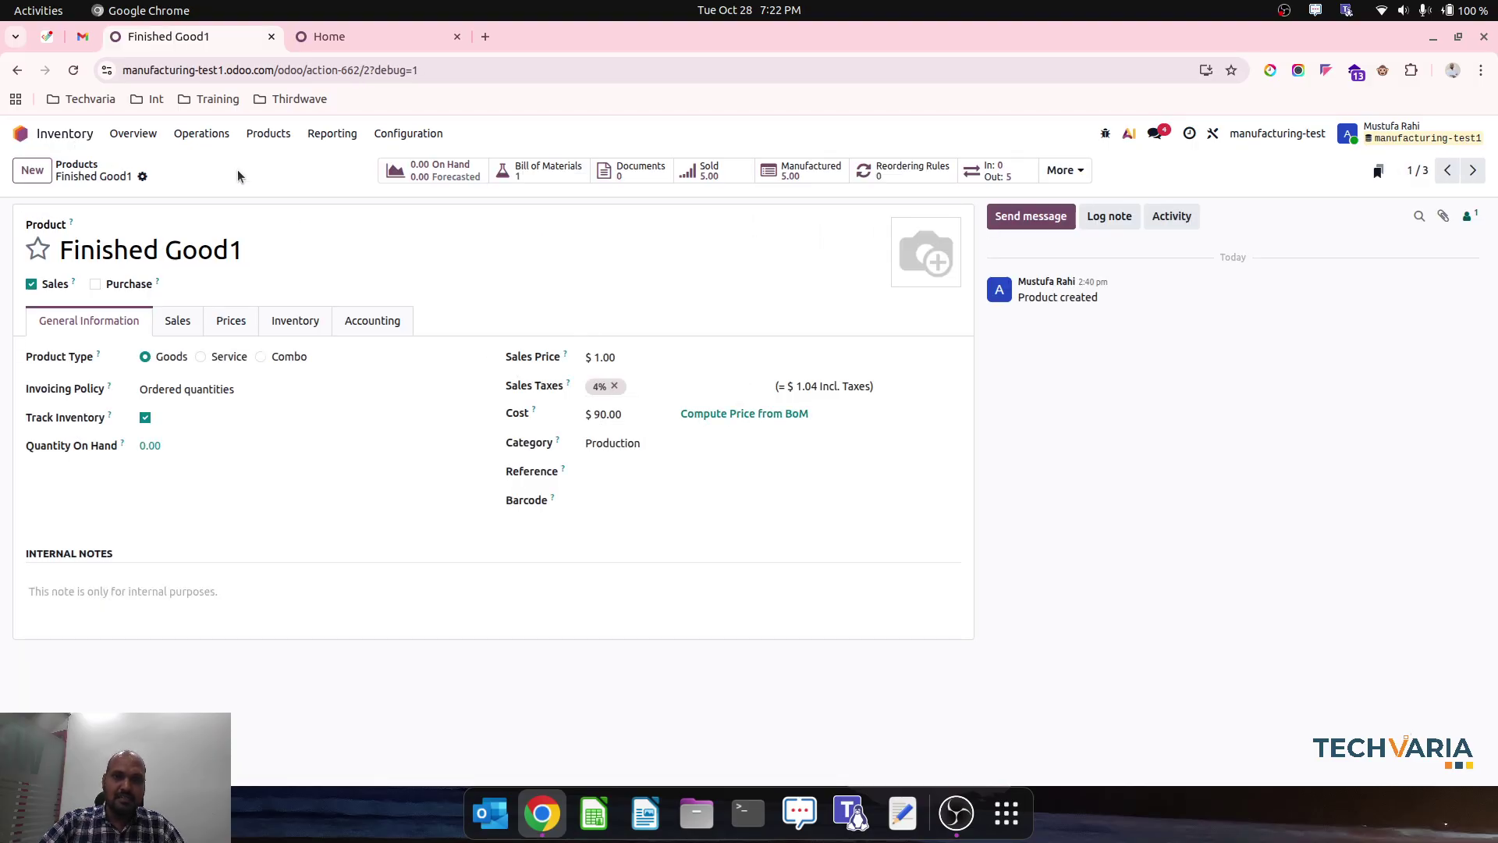
click(21, 134)
Duplicate sales order S00005 as S00006 and confirm it
click(1014, 265)
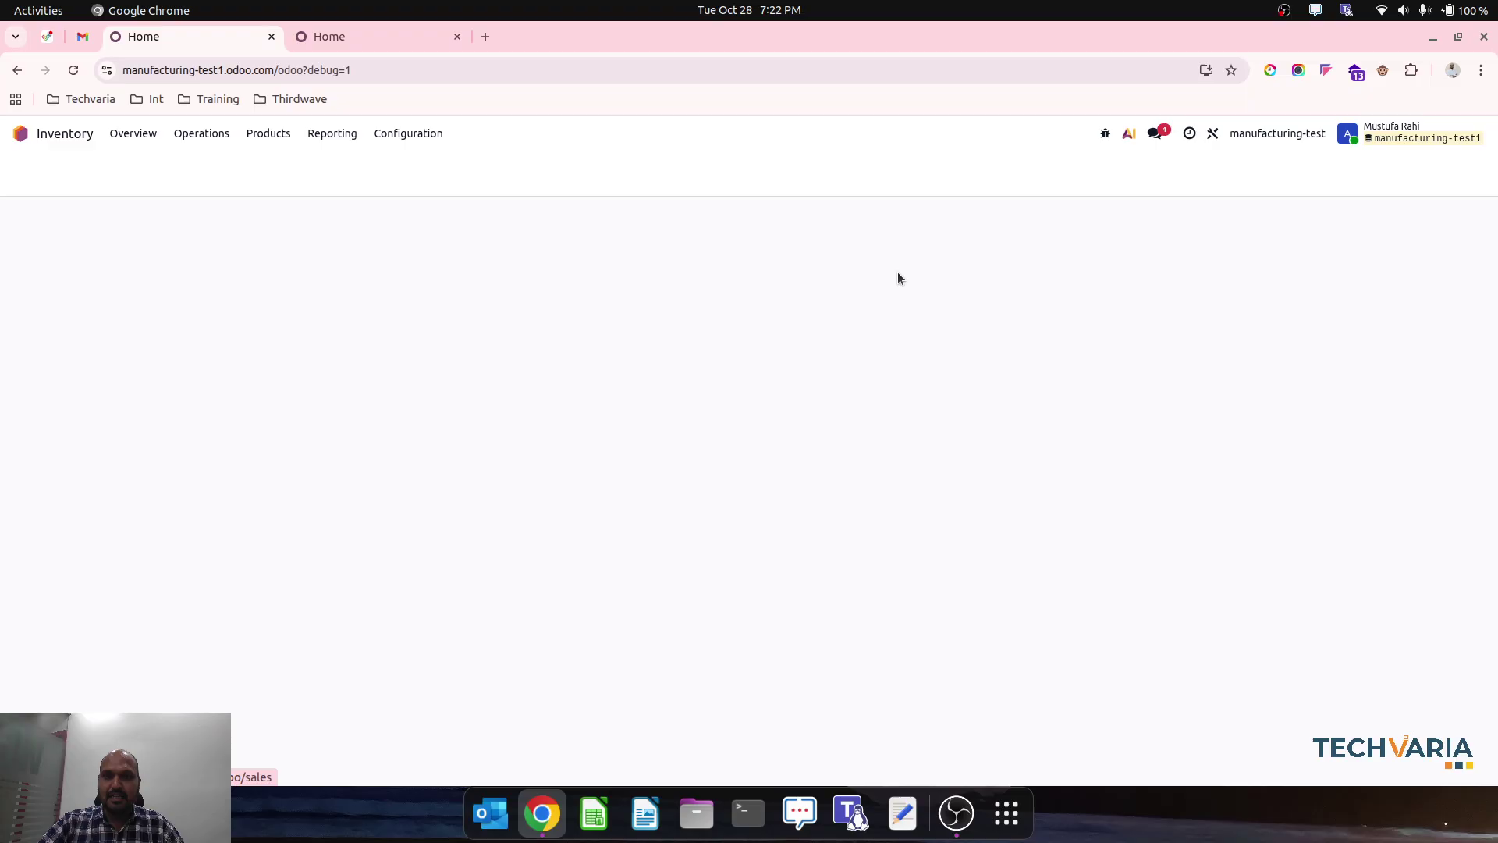
click(114, 241)
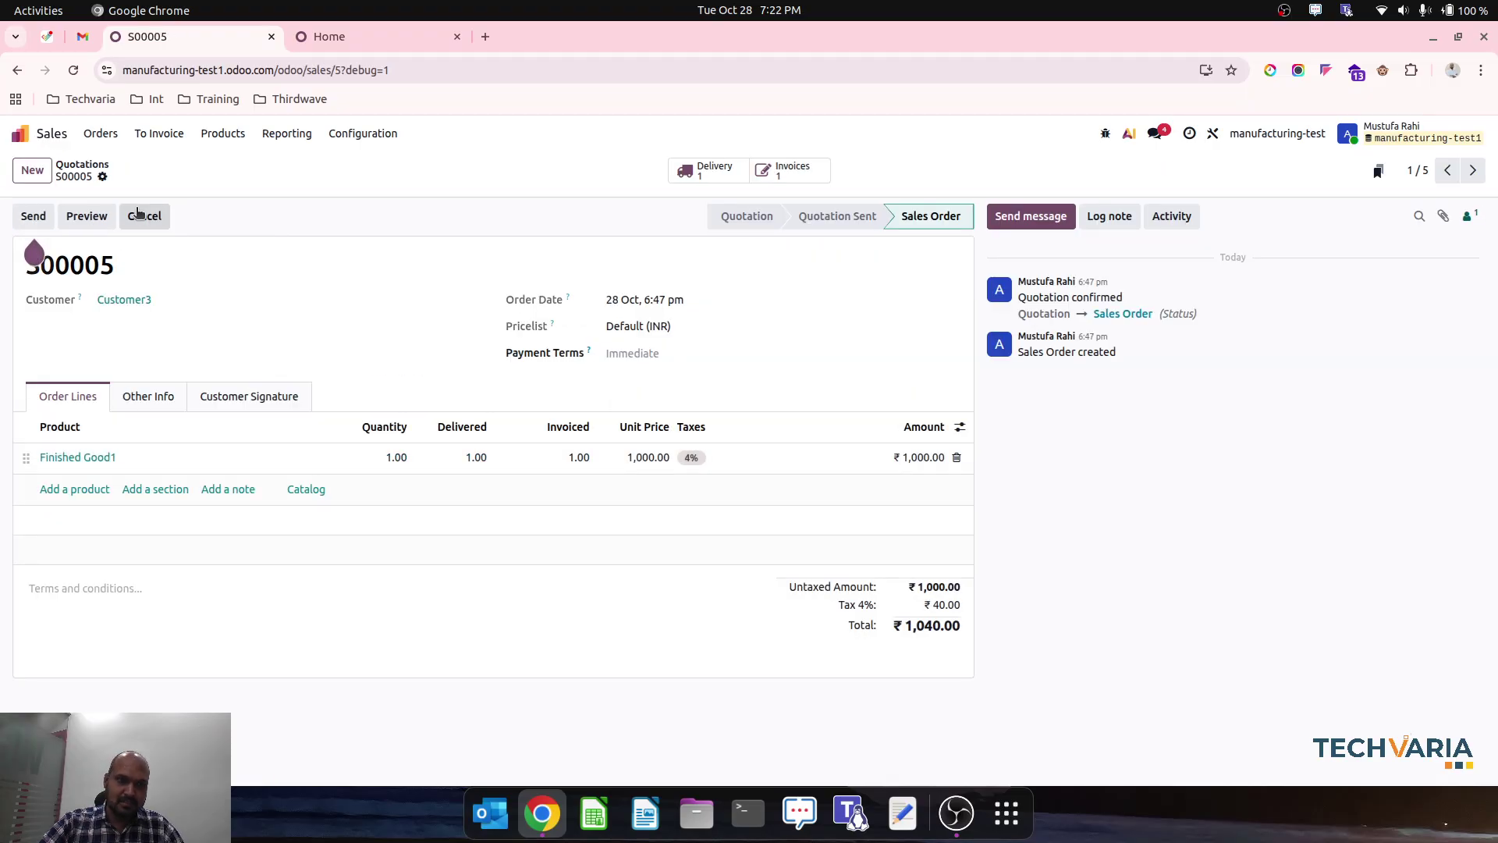
click(102, 176)
click(155, 260)
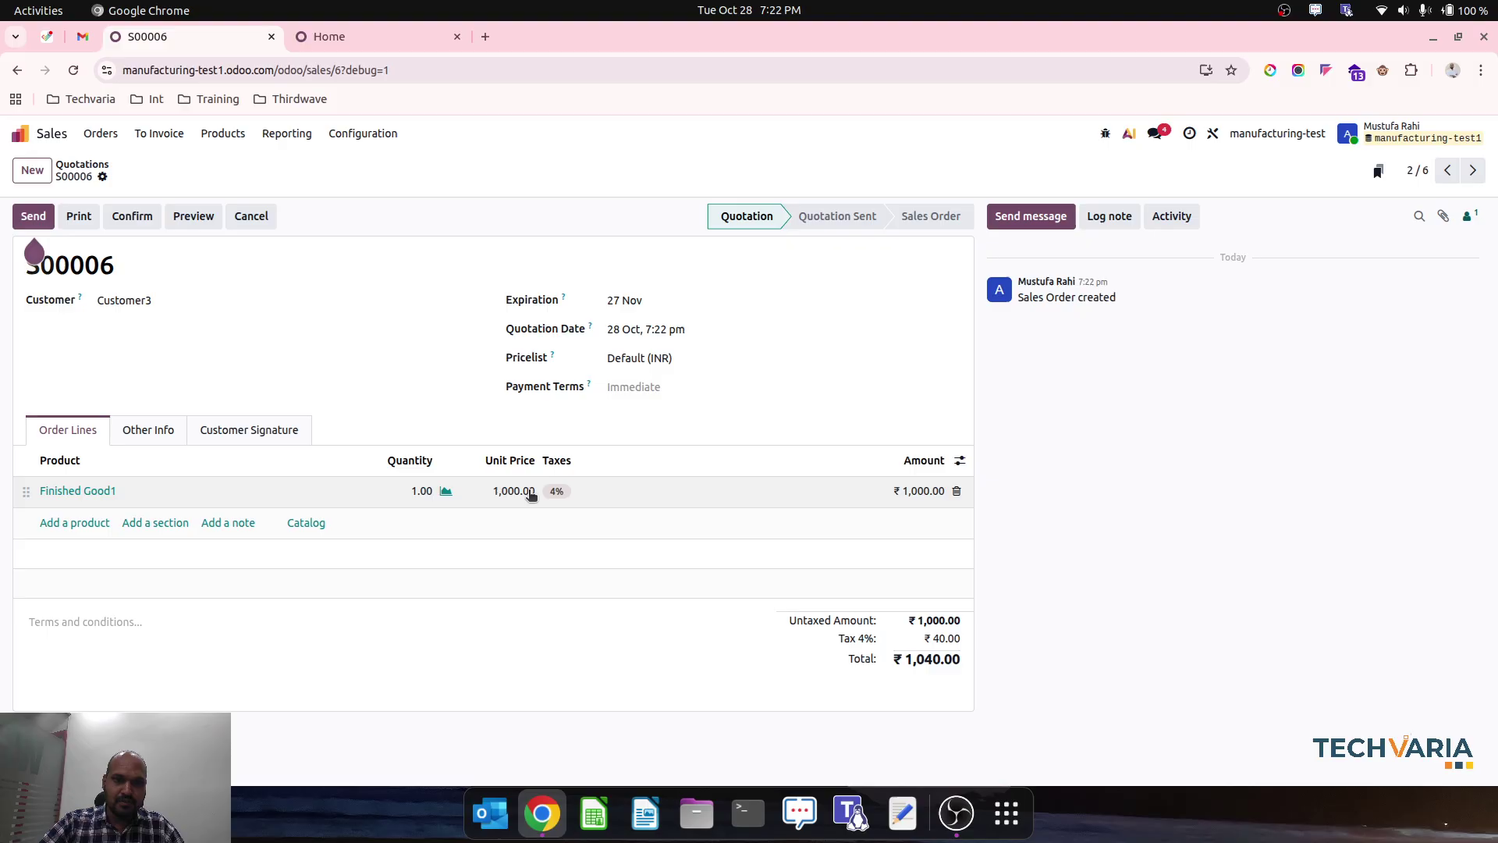
click(132, 216)
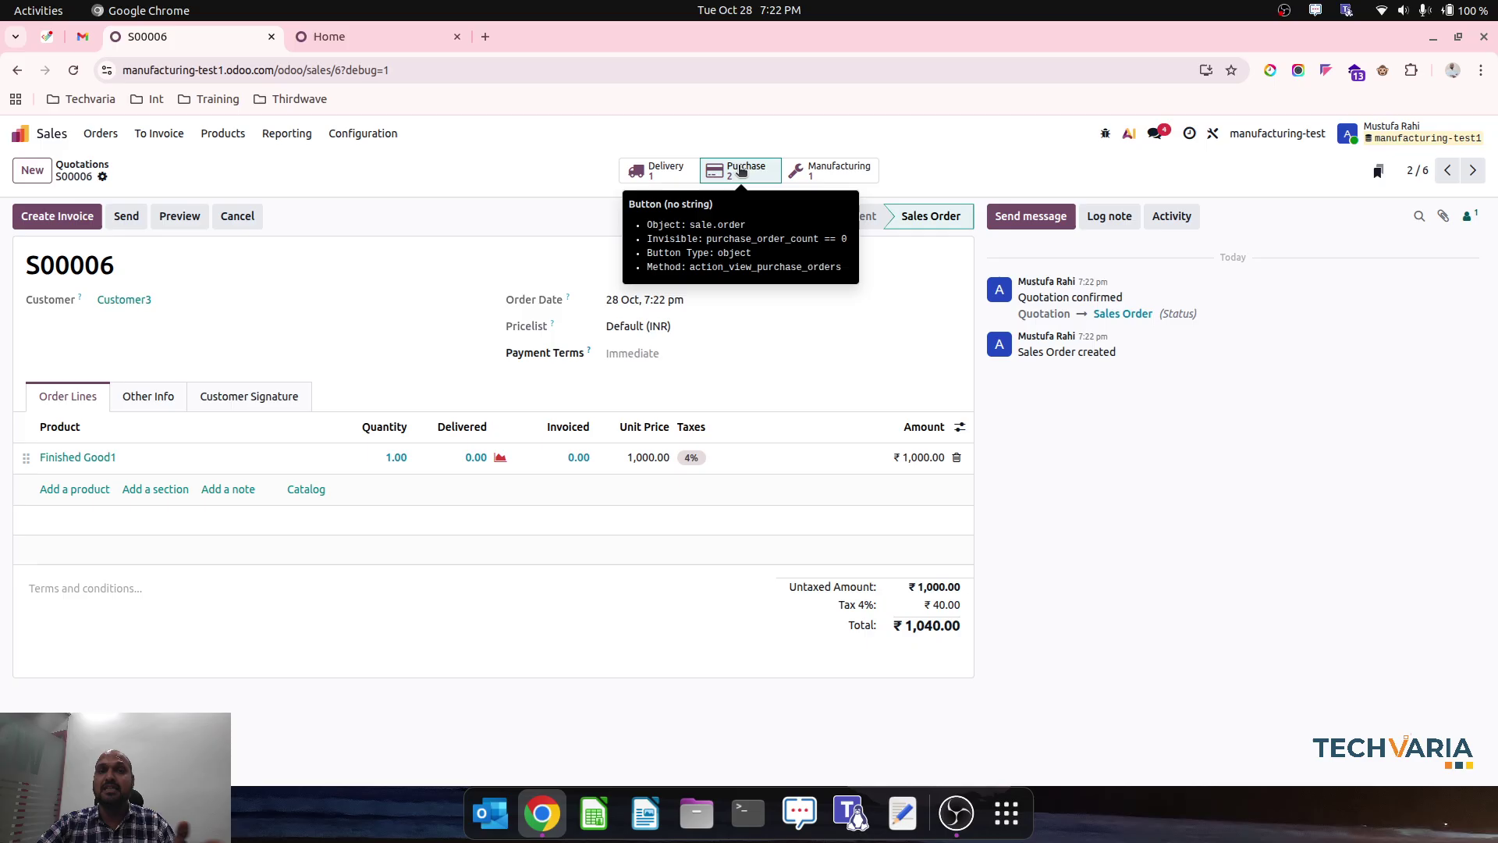
Check manufacturing order WH/MO/00006 and confirm its RFQs P00011 and P00012 as purchase orders
click(741, 171)
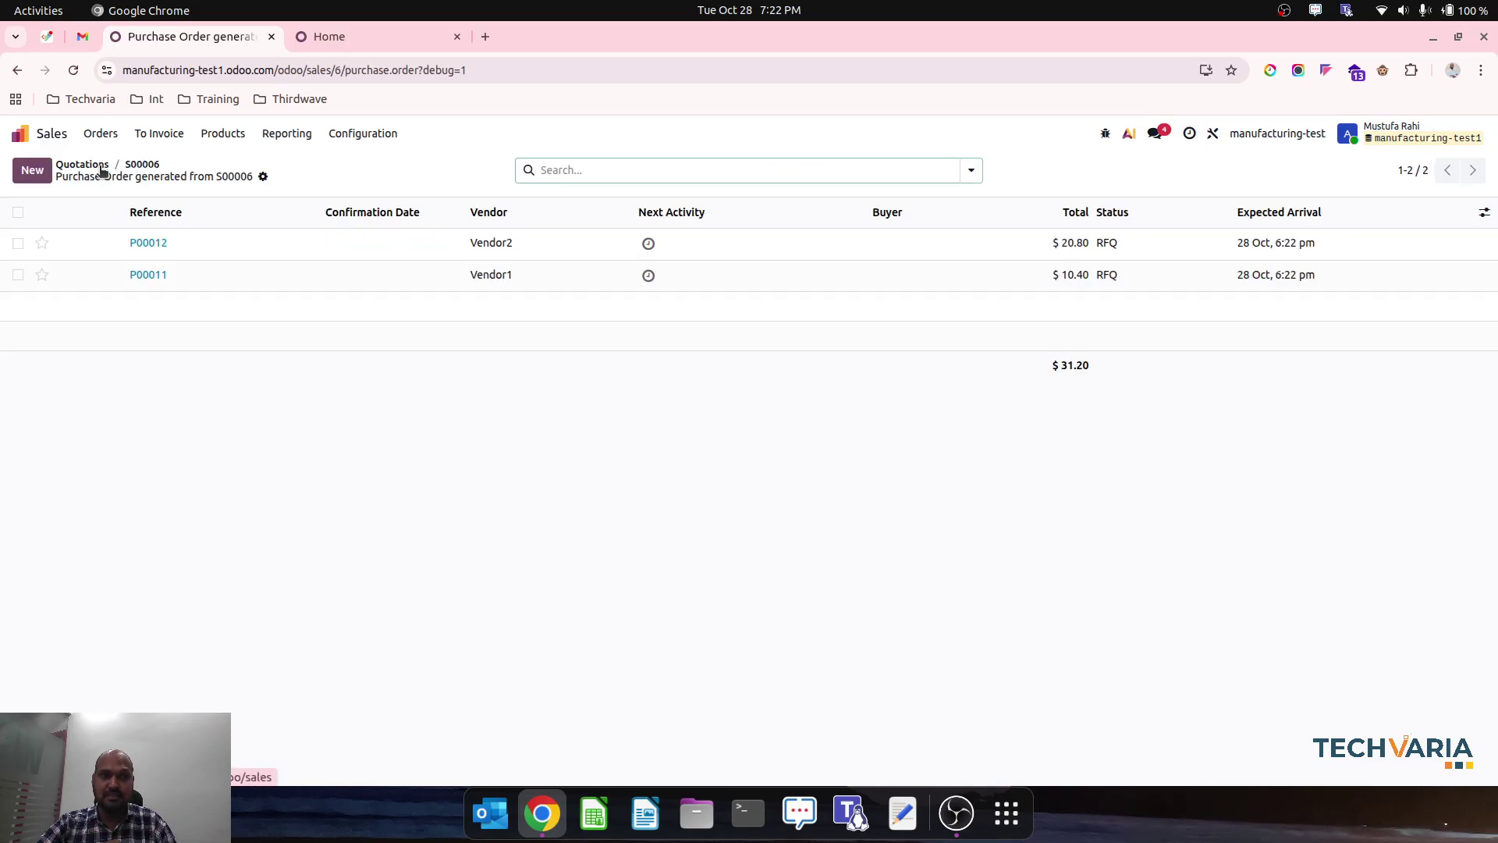
click(133, 168)
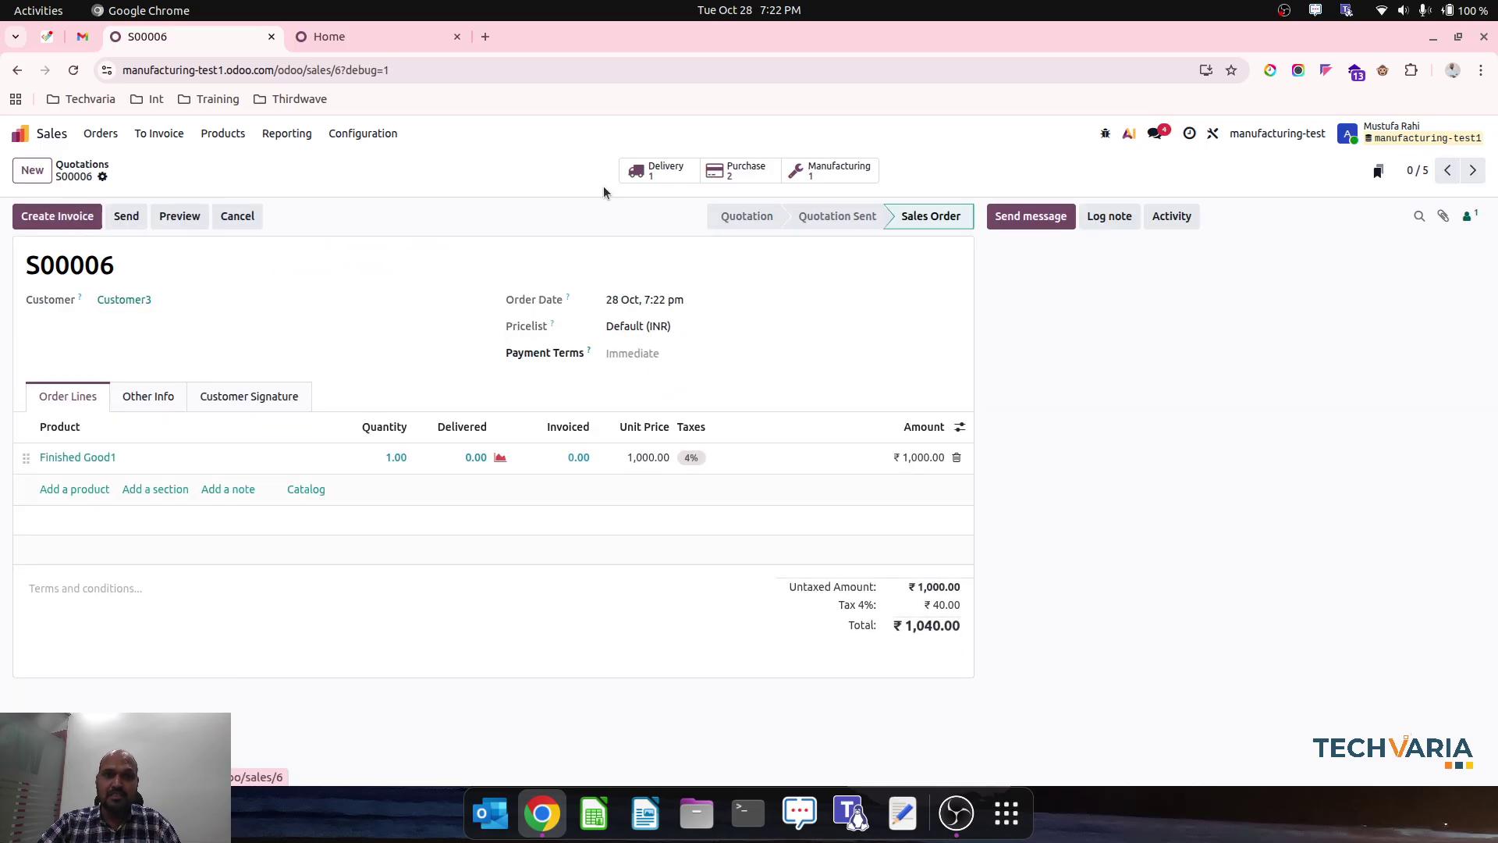
click(868, 171)
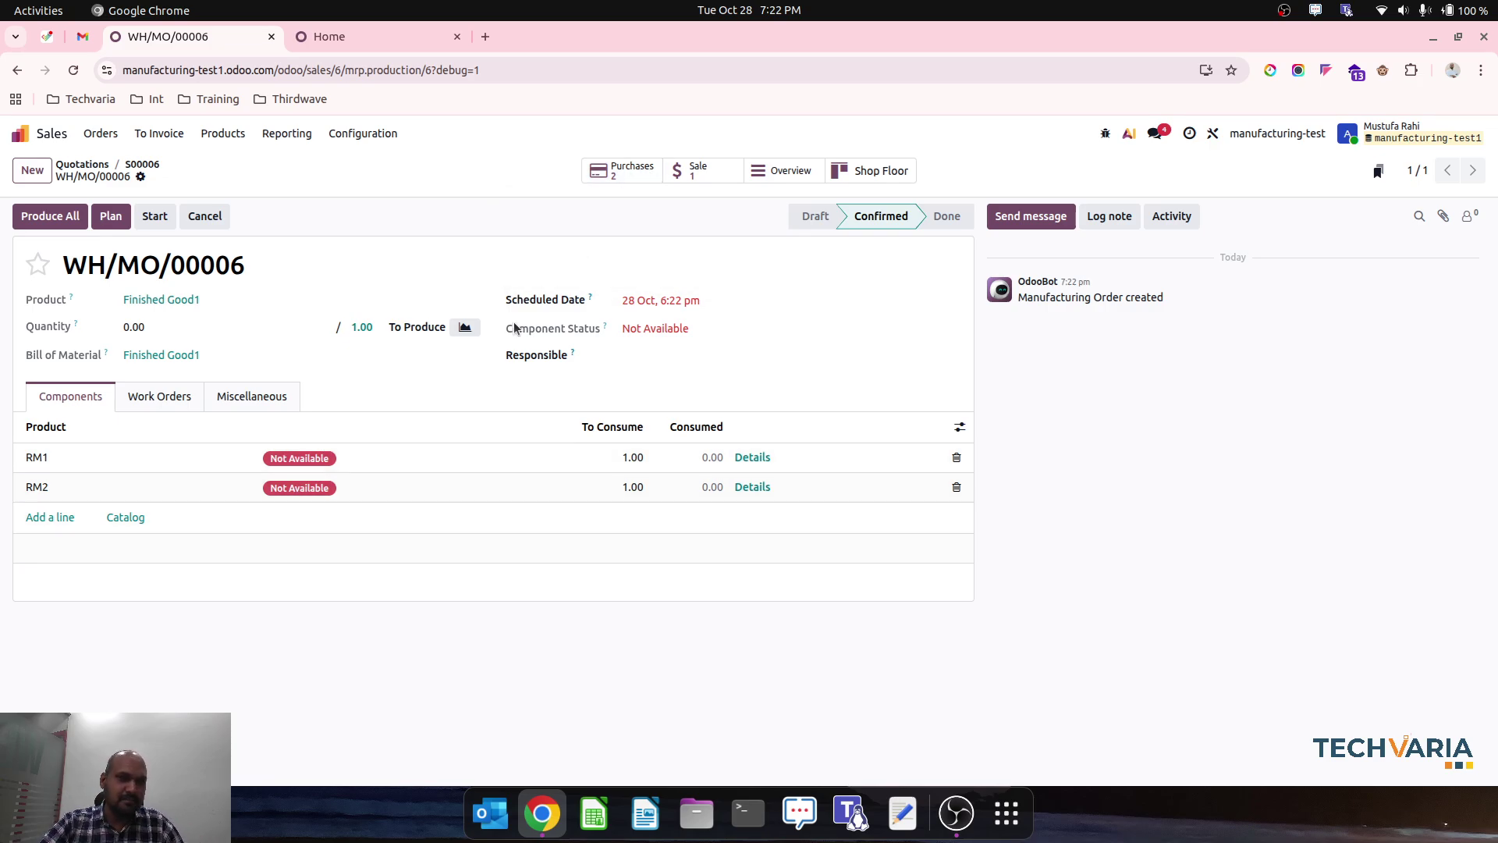
click(624, 170)
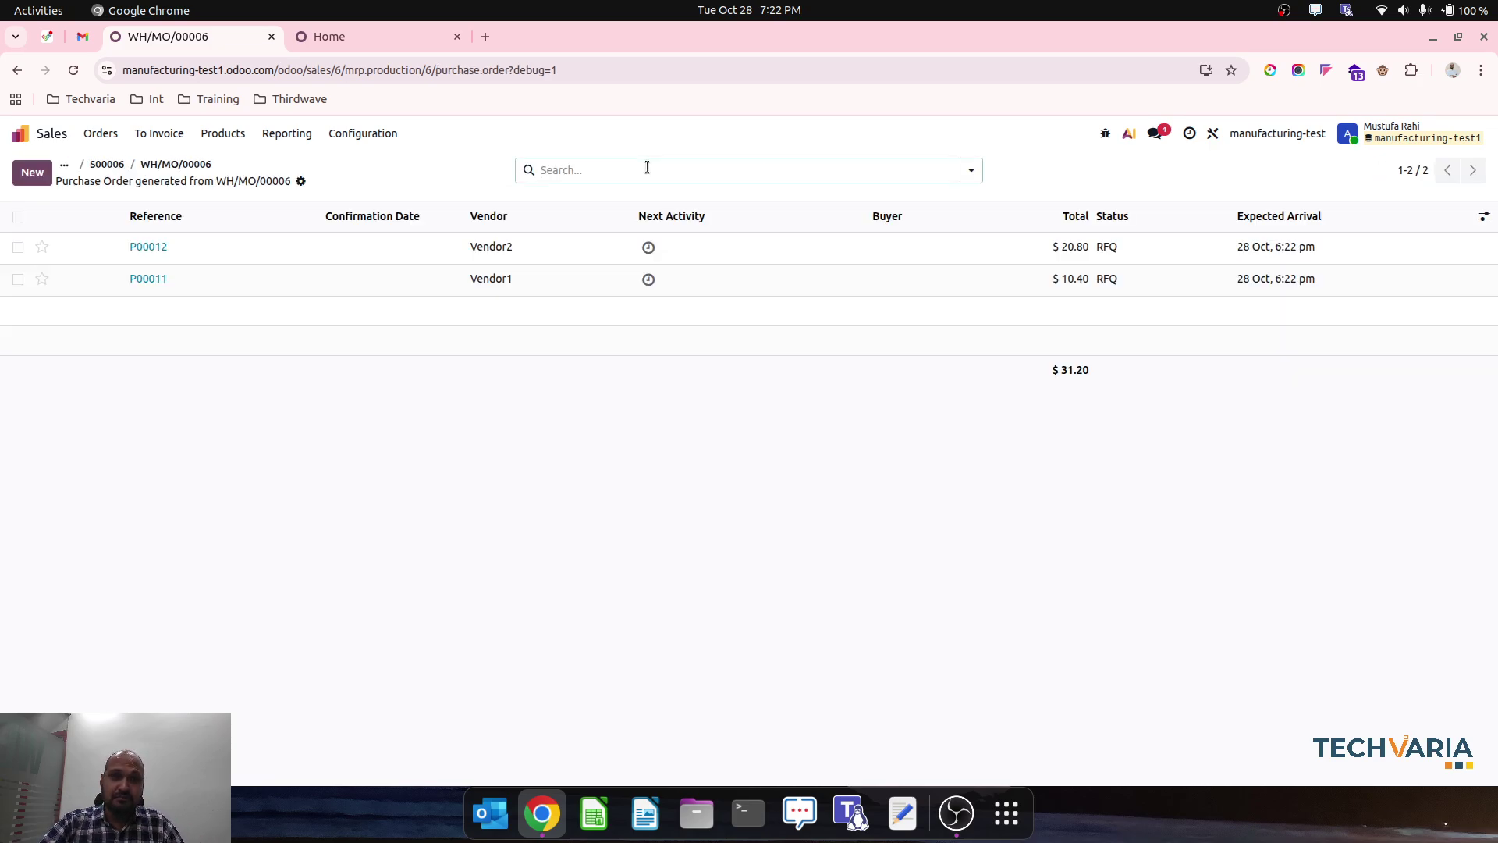
click(18, 217)
click(832, 170)
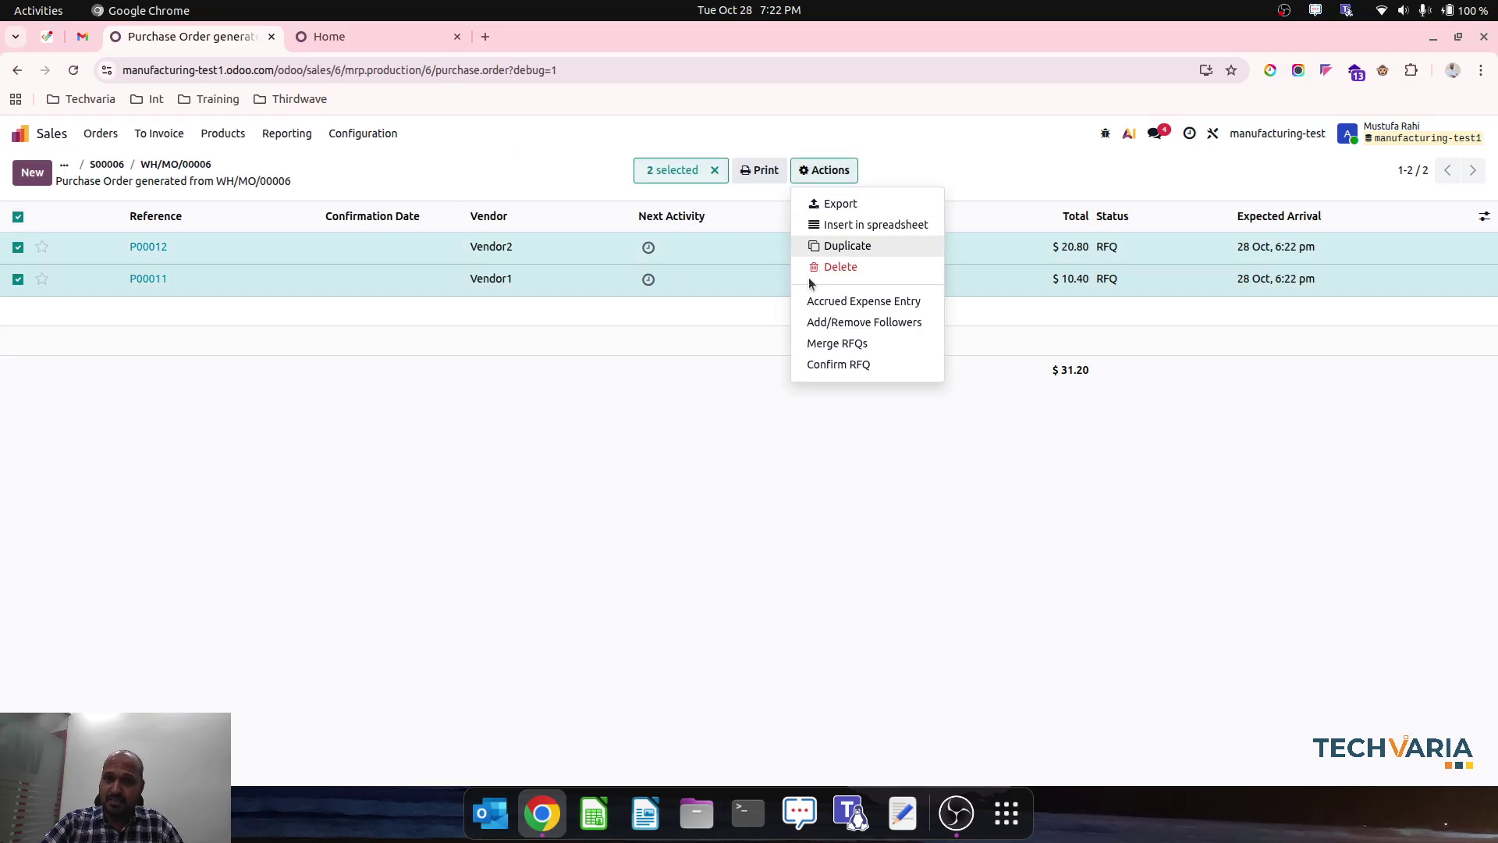
click(854, 362)
Validate both ready receipts, WH/IN/00011 and WH/IN/00012, in one bulk action
click(21, 137)
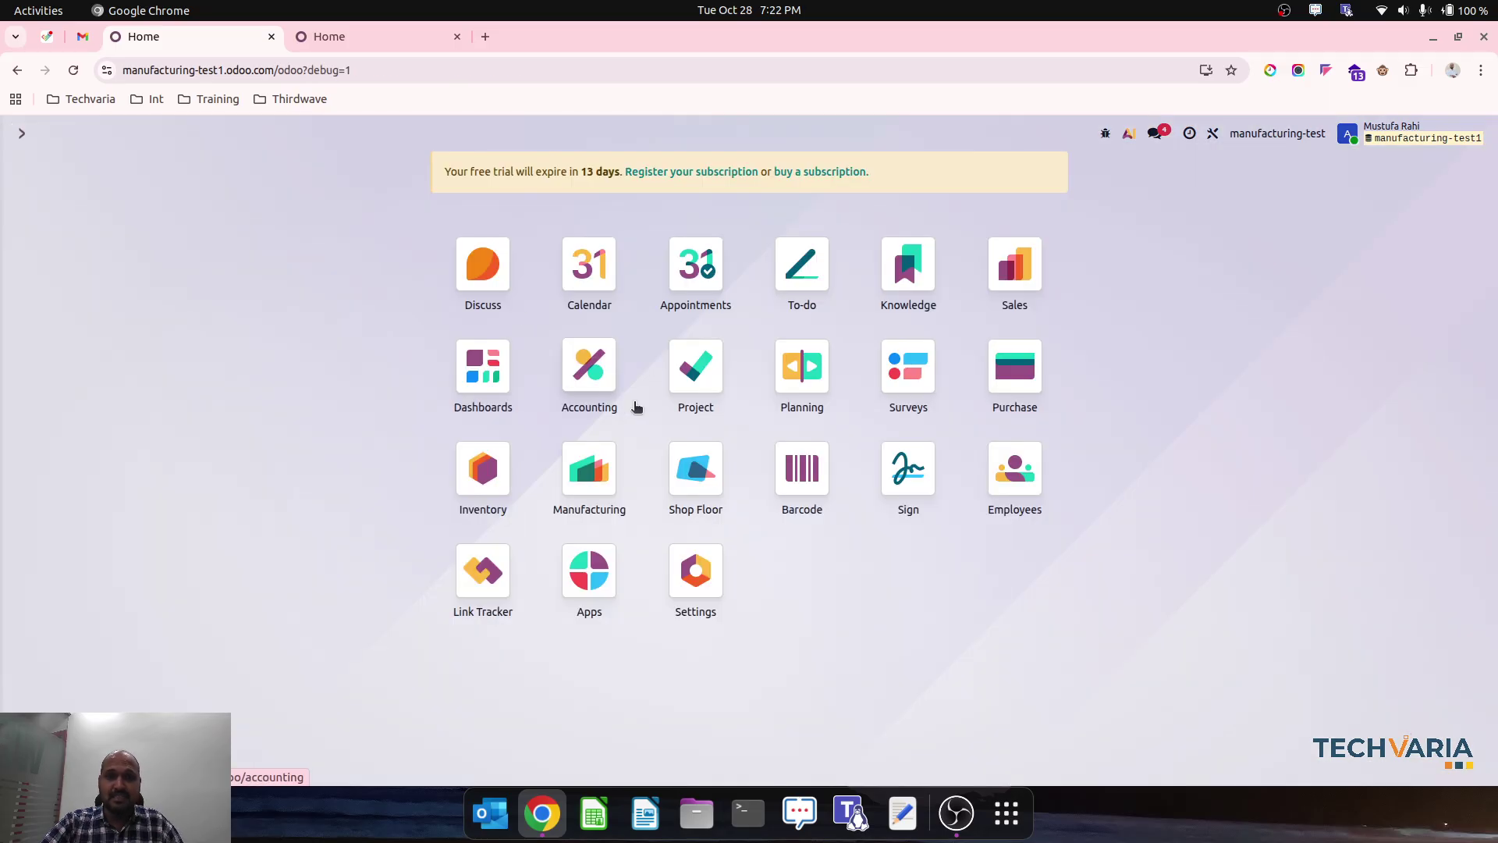
click(480, 478)
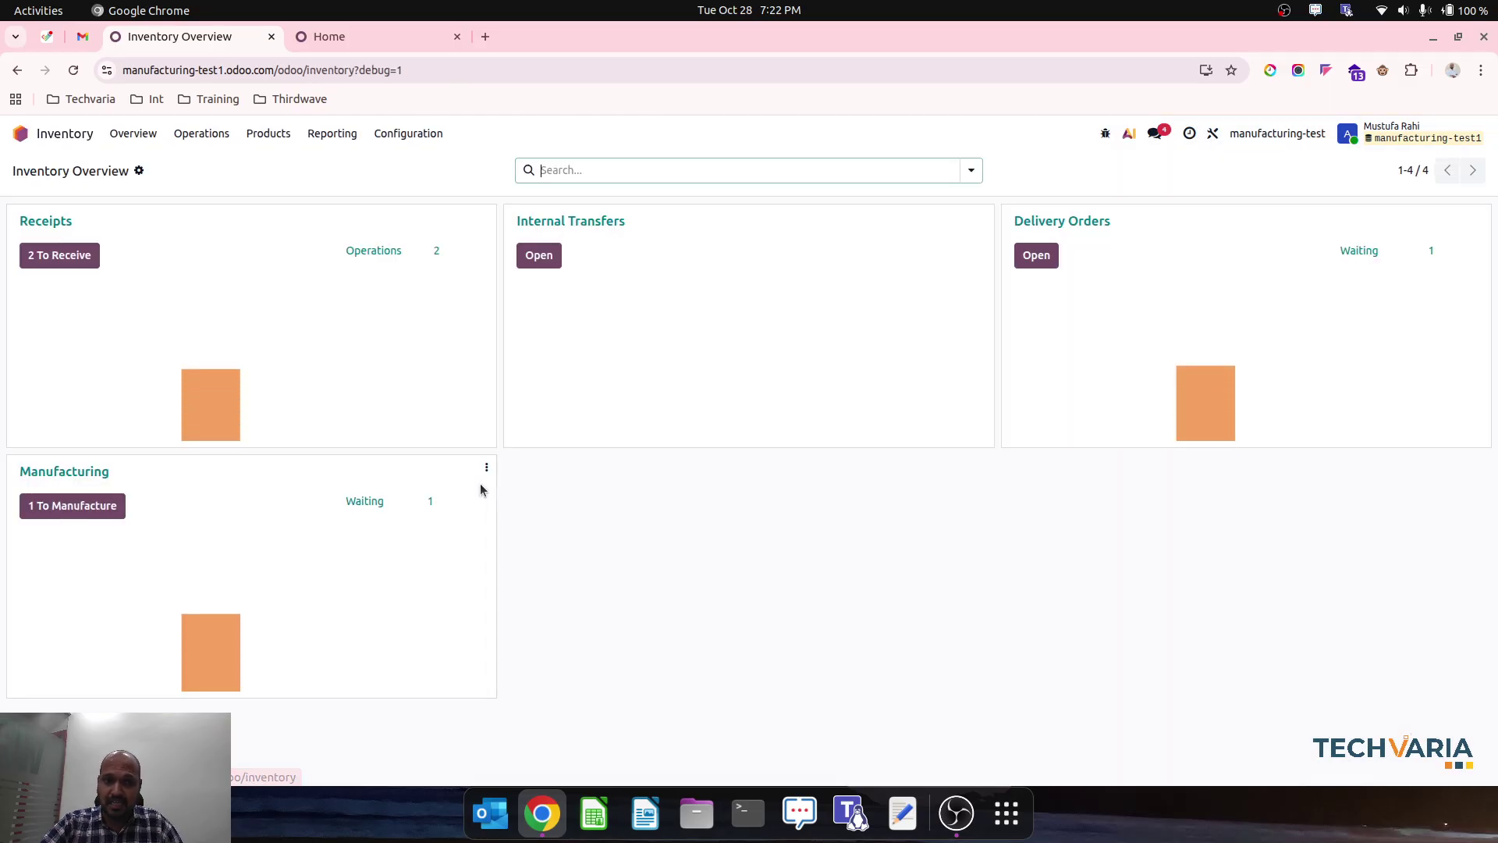
click(70, 258)
click(18, 212)
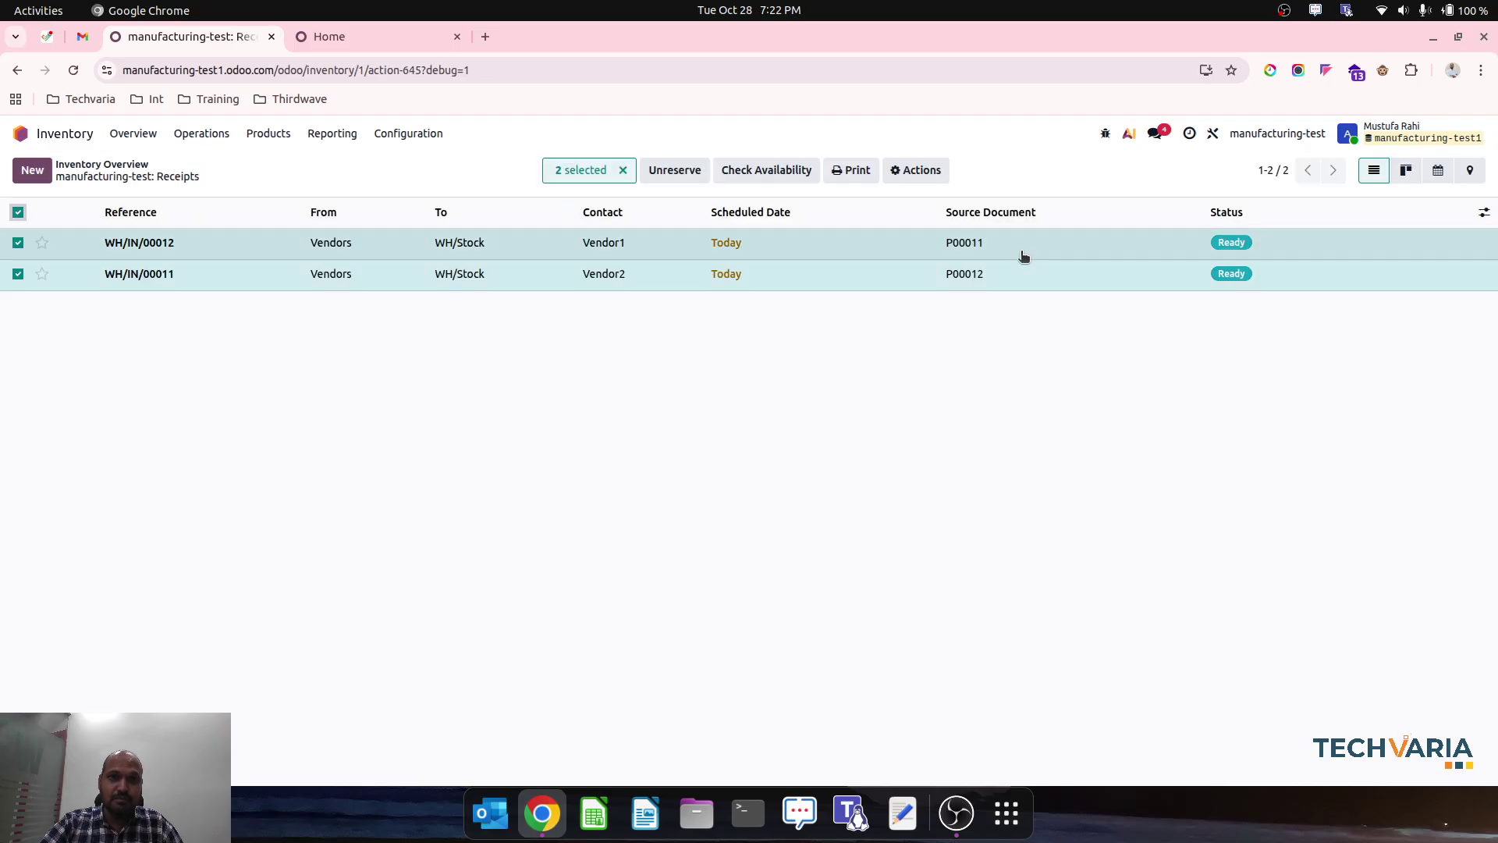
click(933, 168)
click(933, 326)
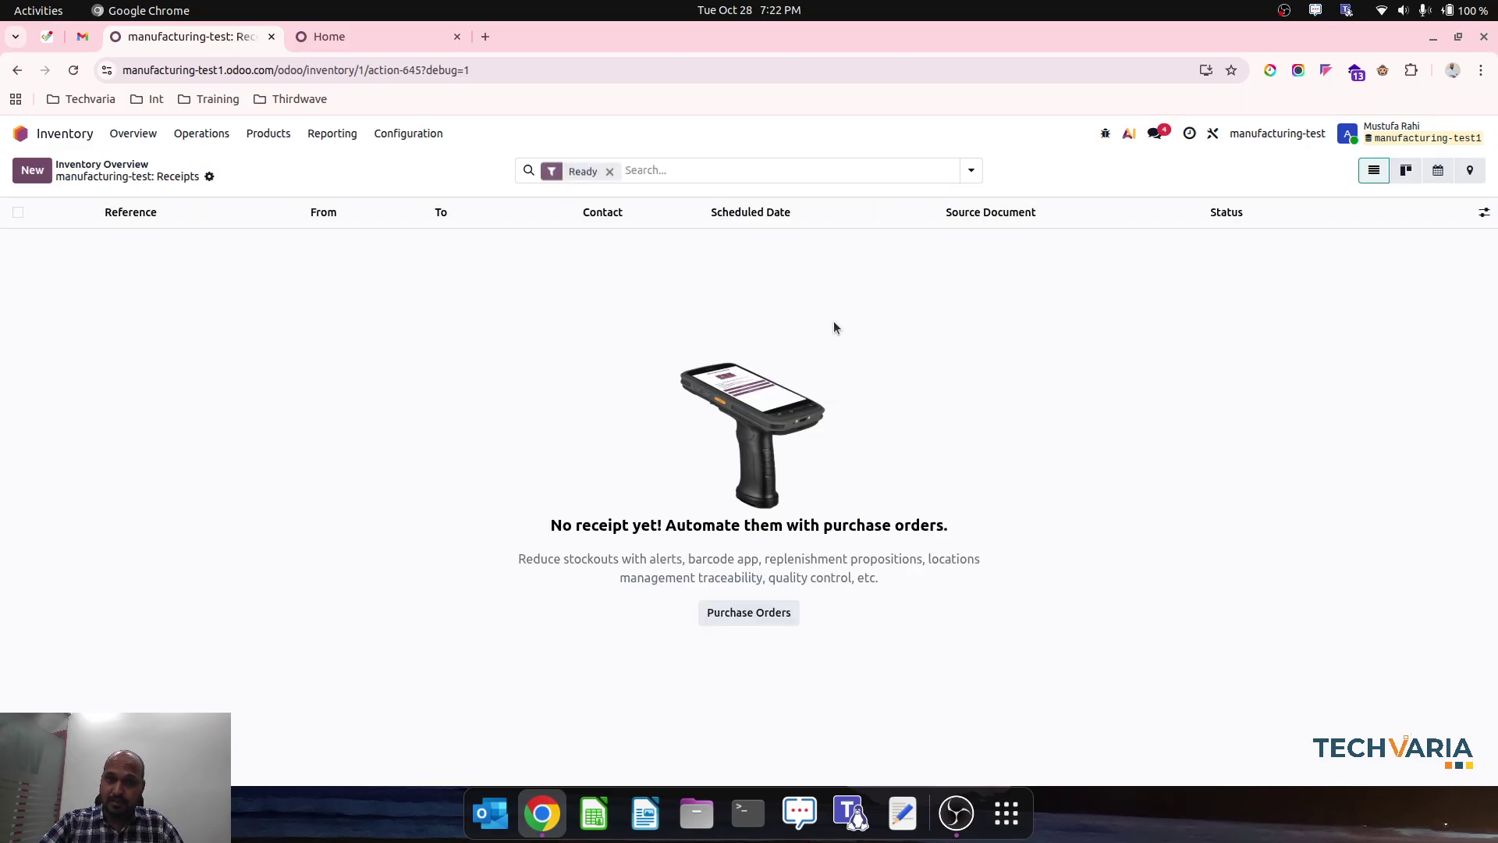
View the Accounting Balance Sheet report, then return to the apps home screen
click(66, 134)
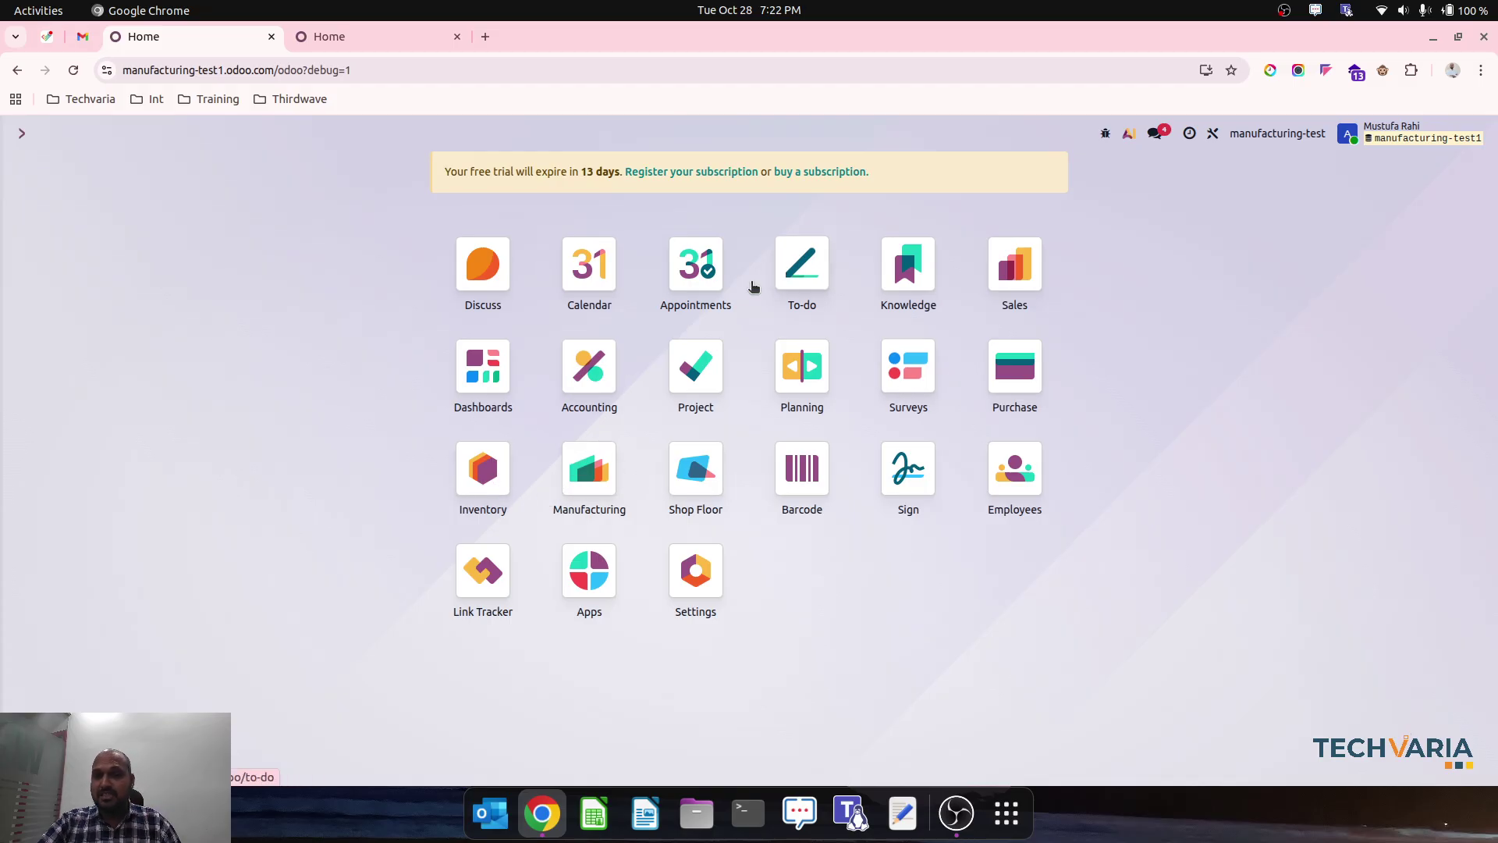
click(593, 382)
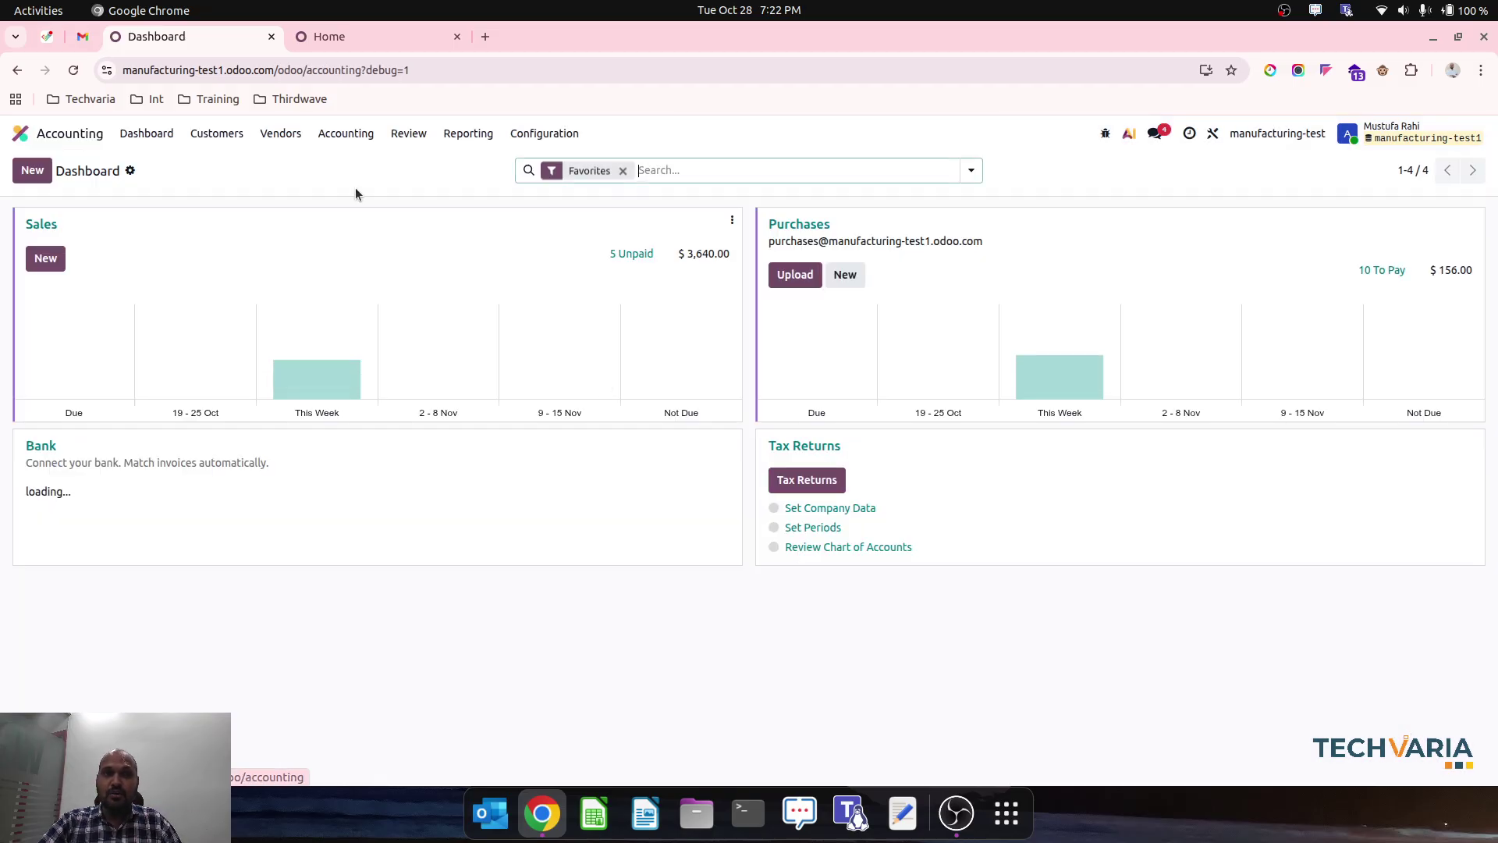
click(466, 134)
click(497, 185)
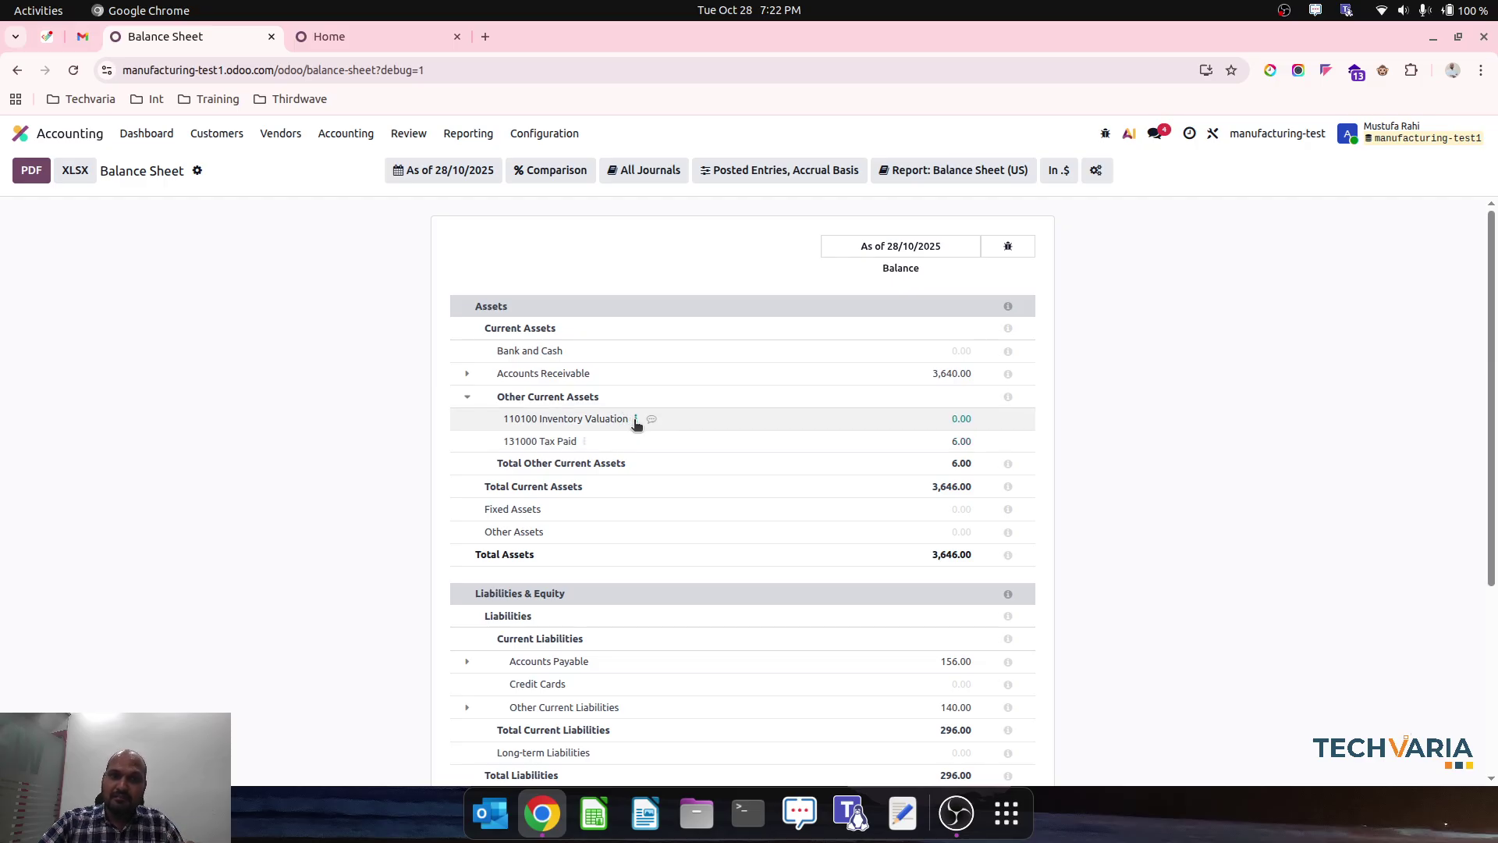
click(69, 141)
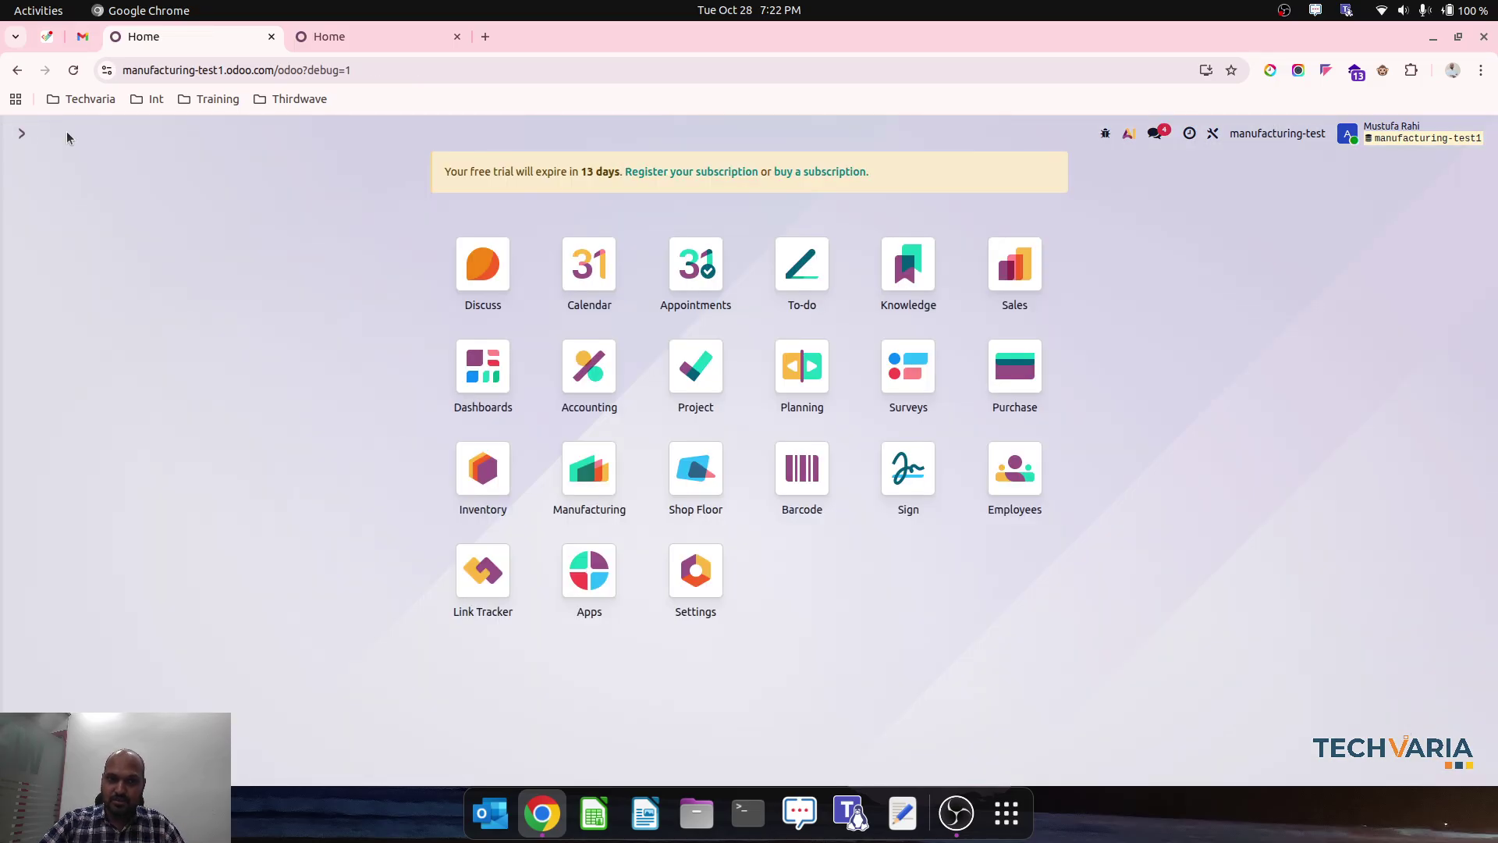
Open the Accounting vendor bills list and discard an unneeded new draft bill
click(601, 378)
click(280, 133)
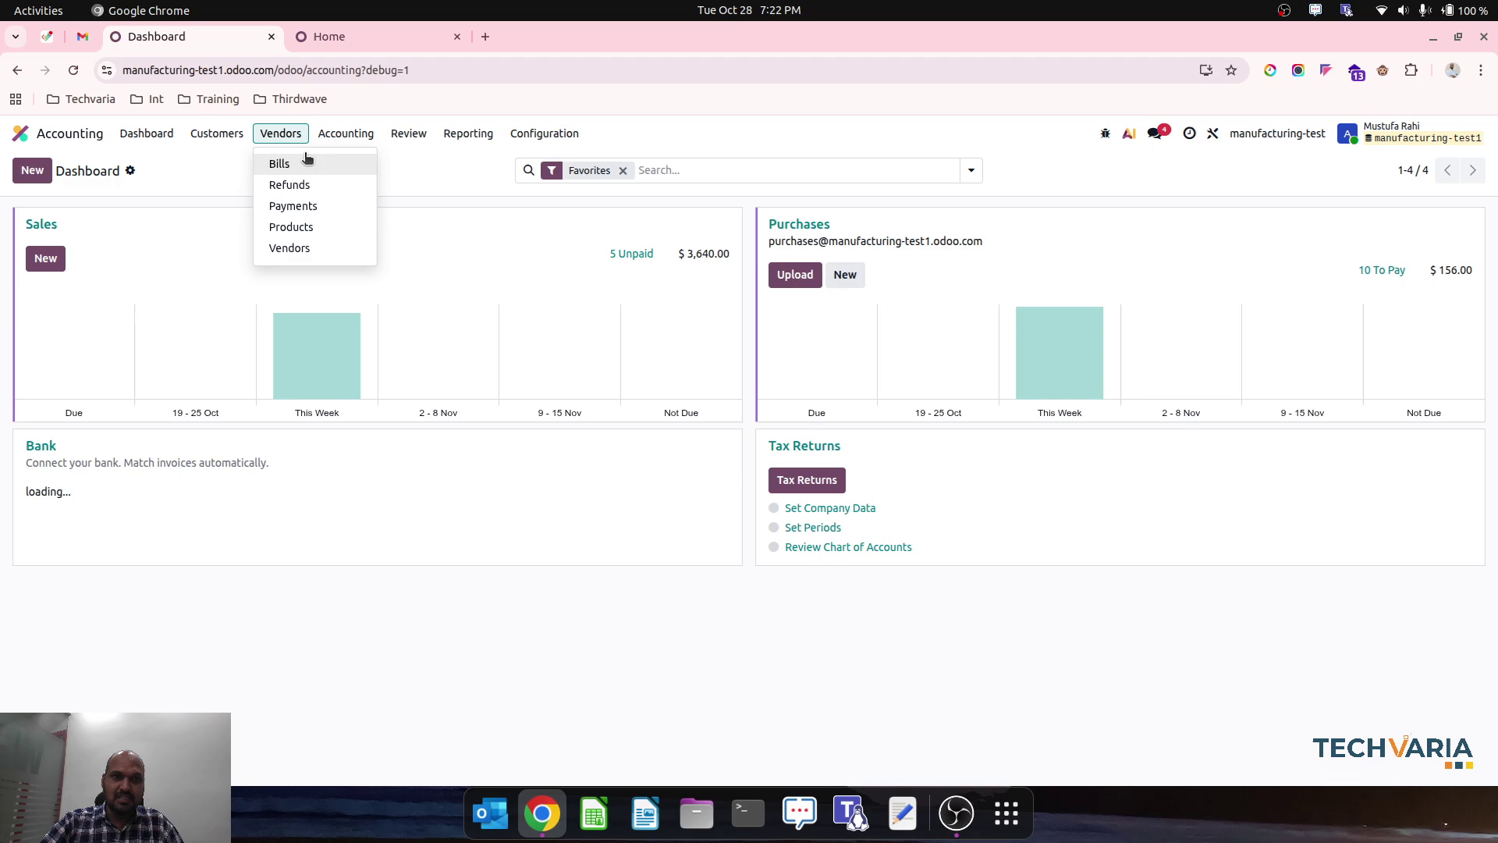
click(304, 159)
click(33, 170)
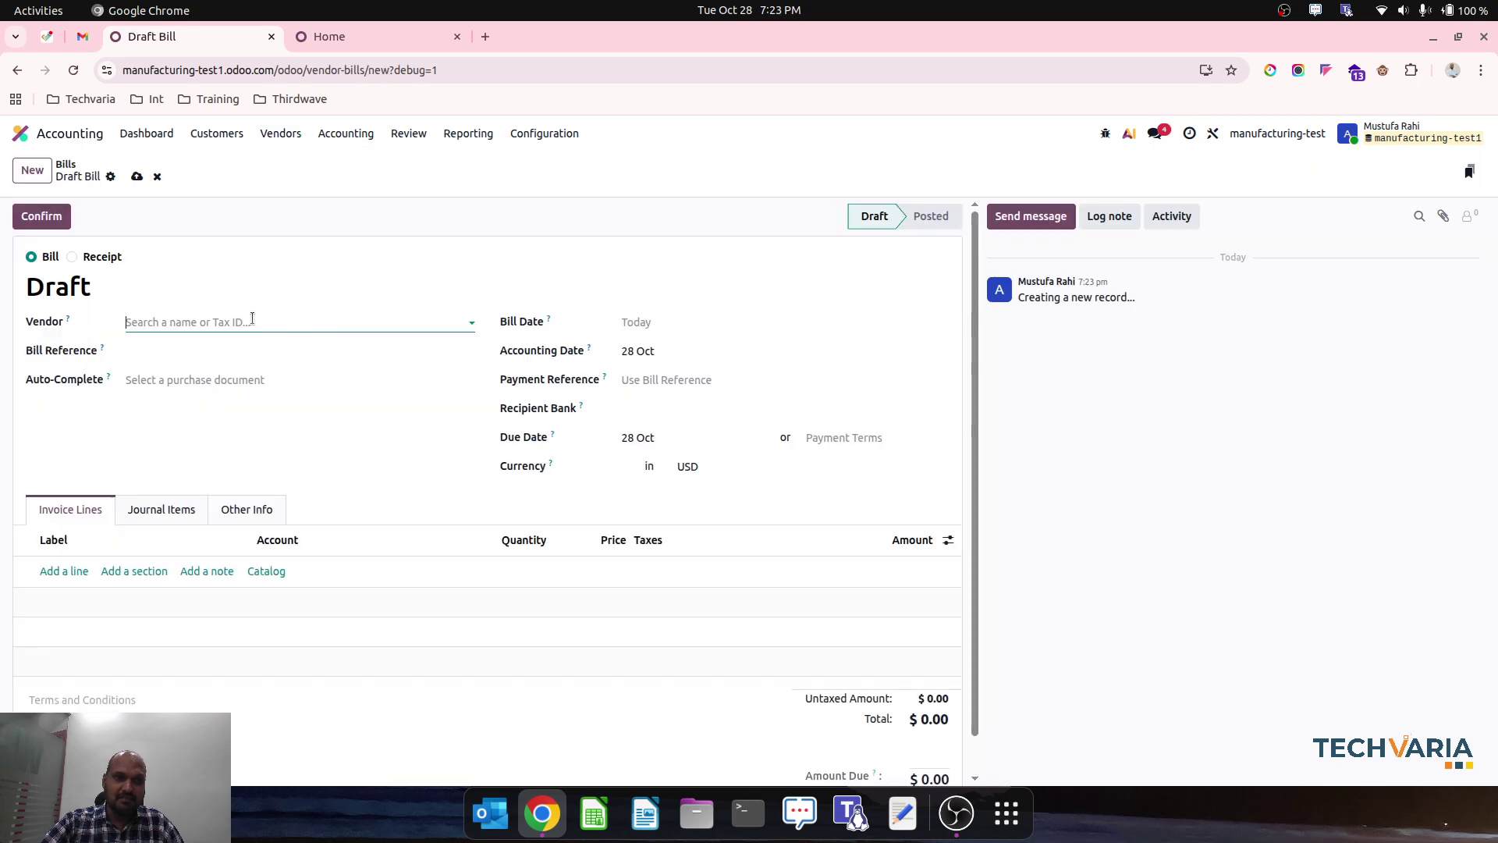
click(159, 177)
click(69, 133)
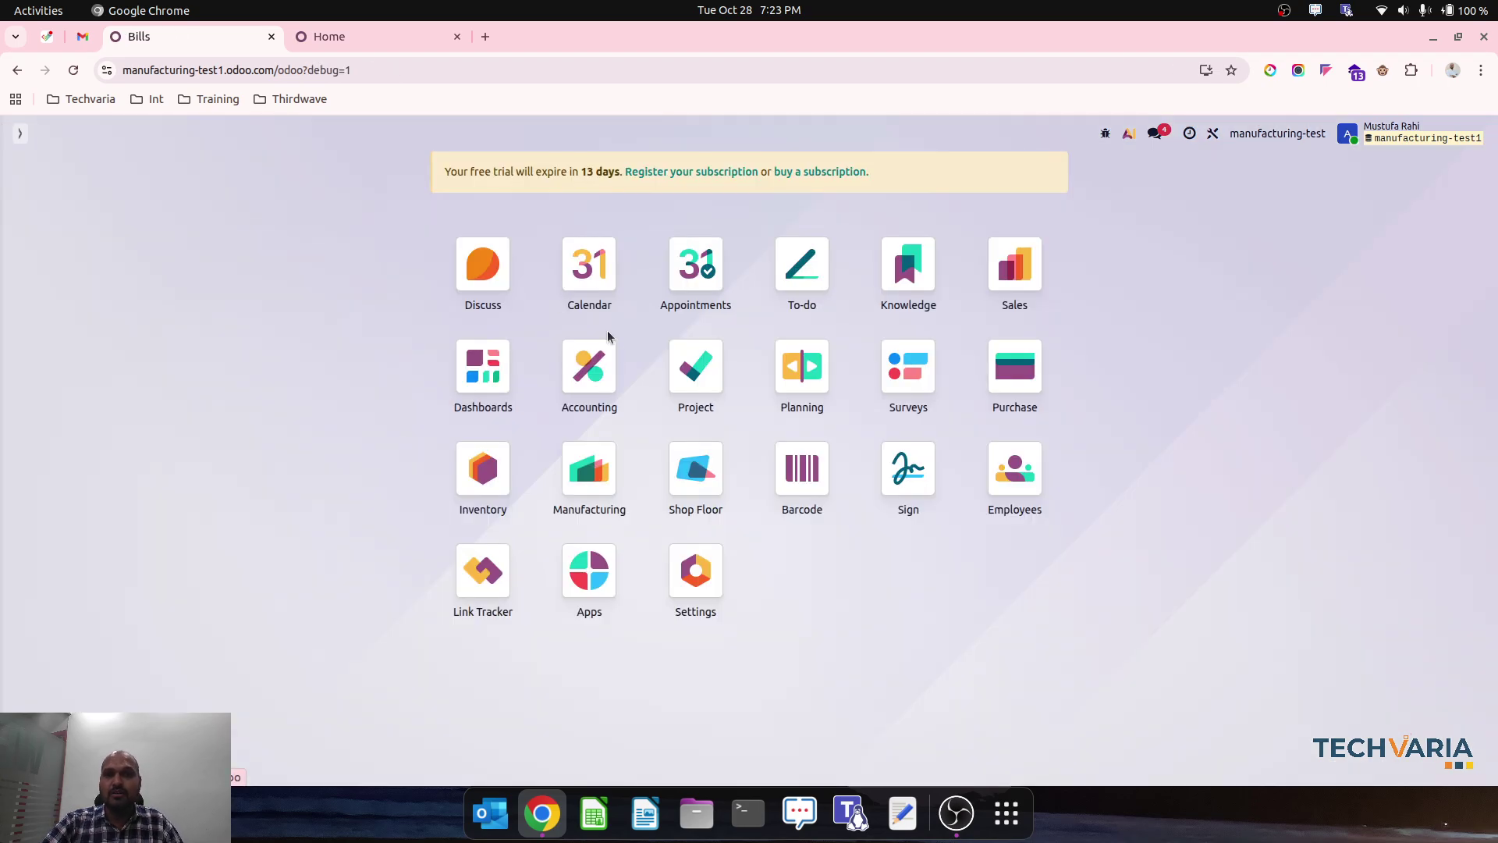
Create draft vendor bills from purchase orders P00012 and P00011
click(964, 356)
click(137, 134)
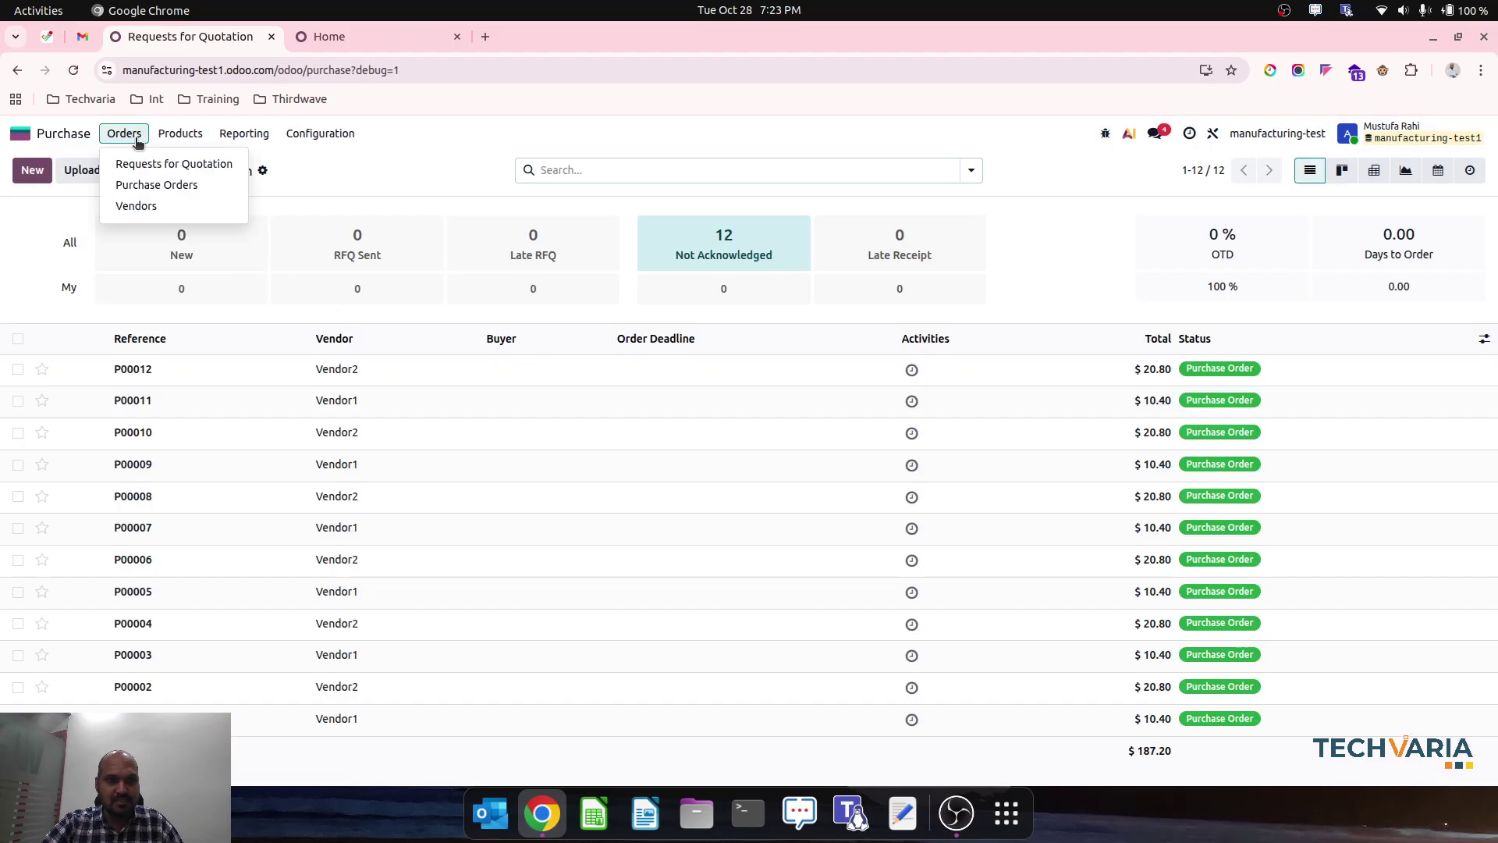
click(163, 194)
click(18, 241)
click(18, 274)
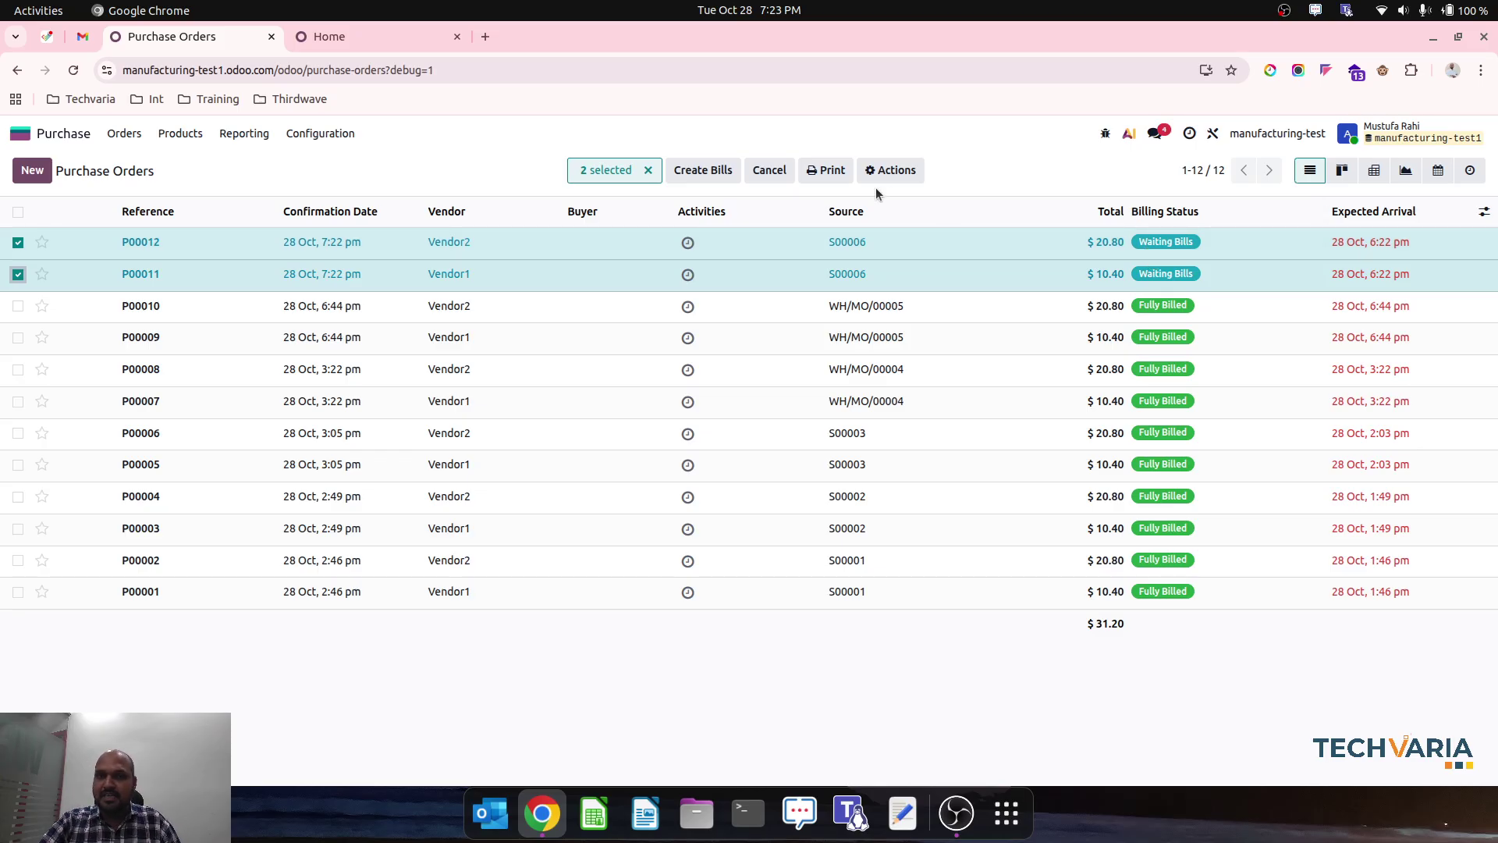
click(728, 172)
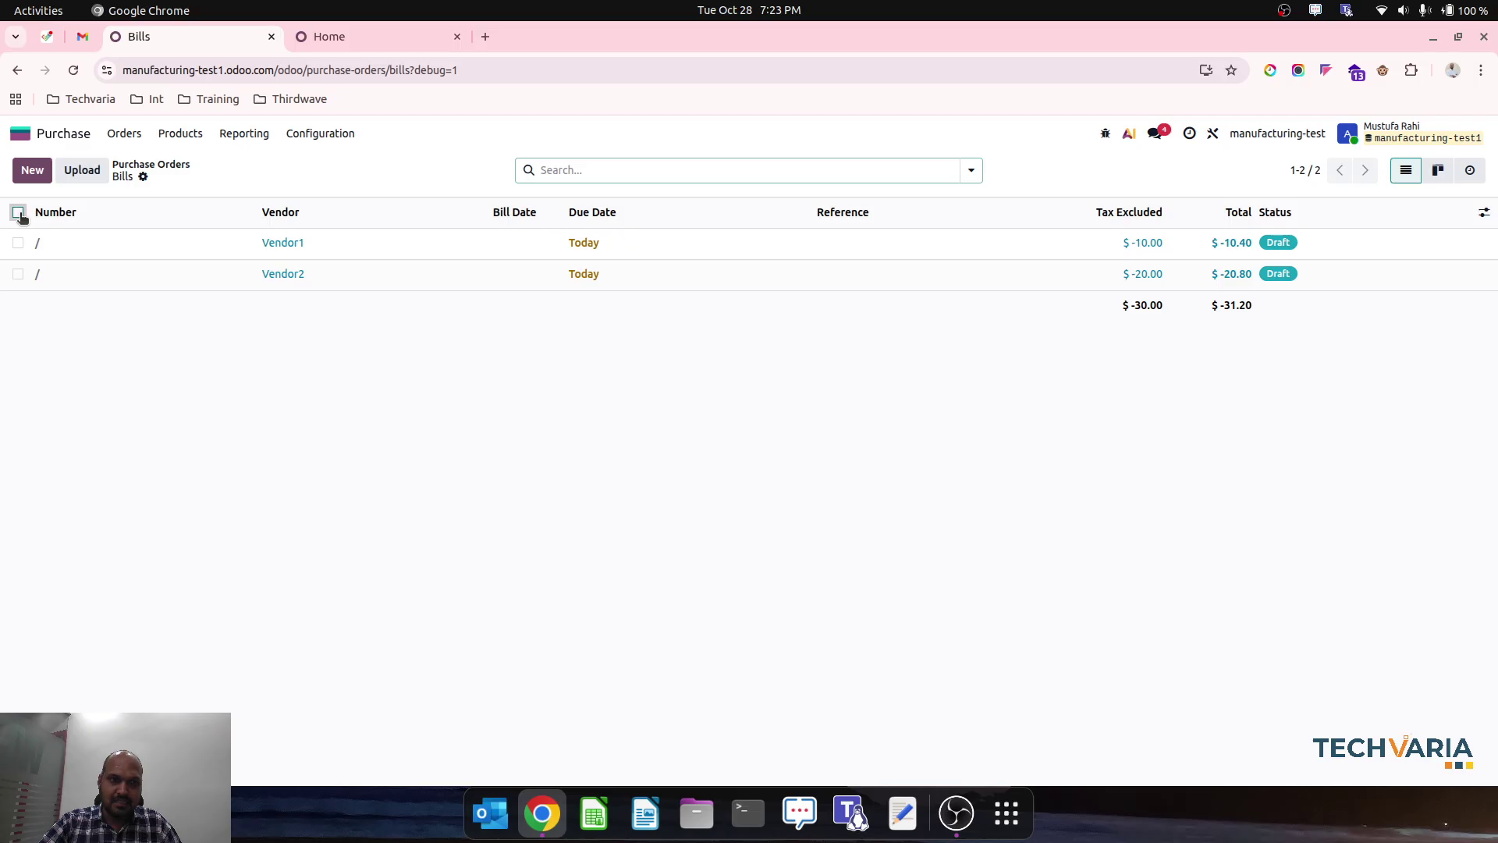
Post both draft bills, review BILL/25-26/10/0012's journal items, and open Accounting in the other tab
click(18, 212)
click(827, 172)
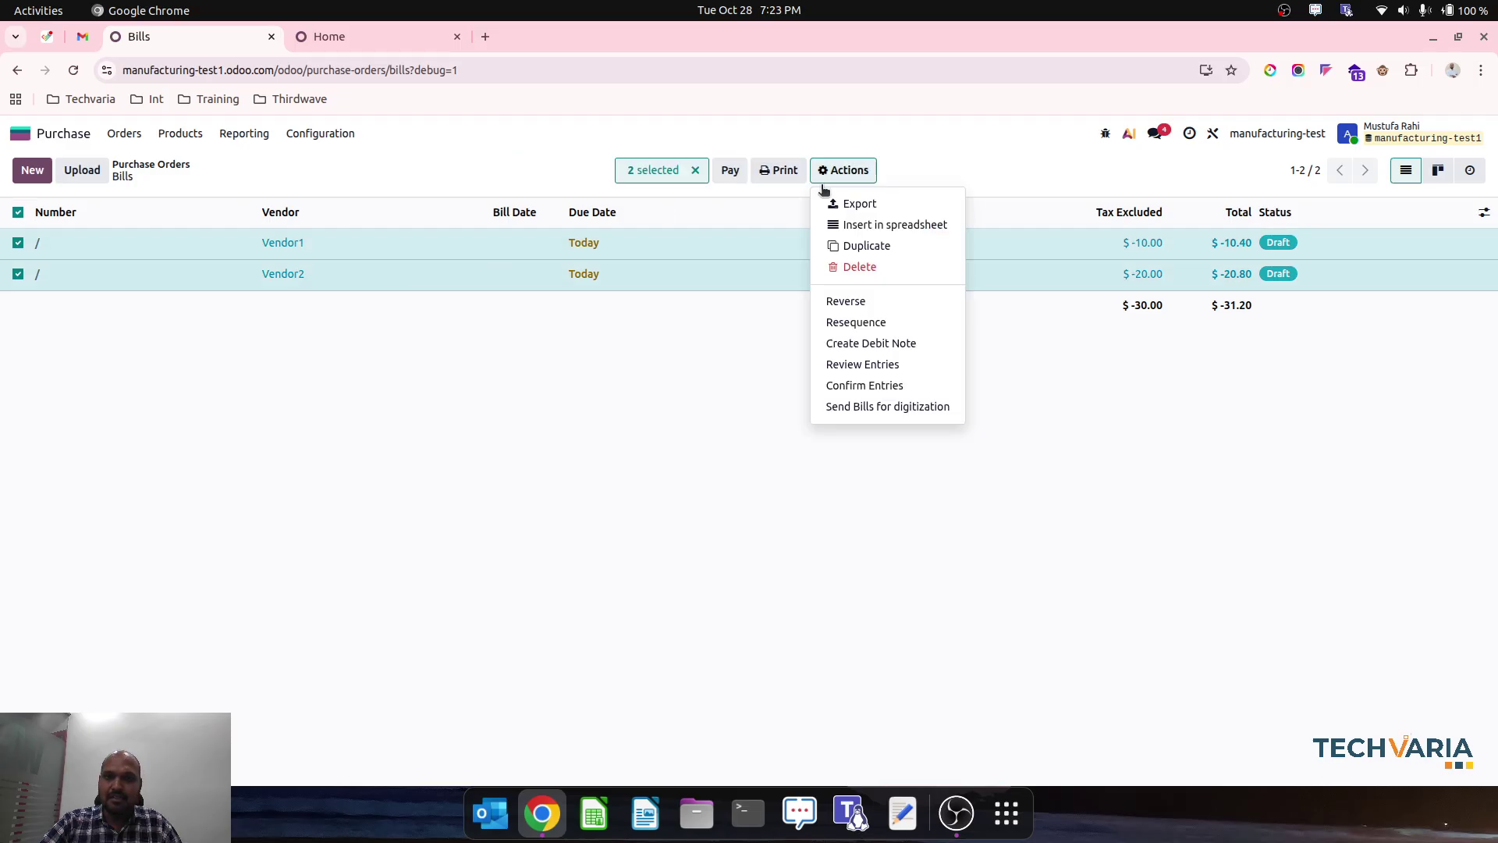
click(866, 386)
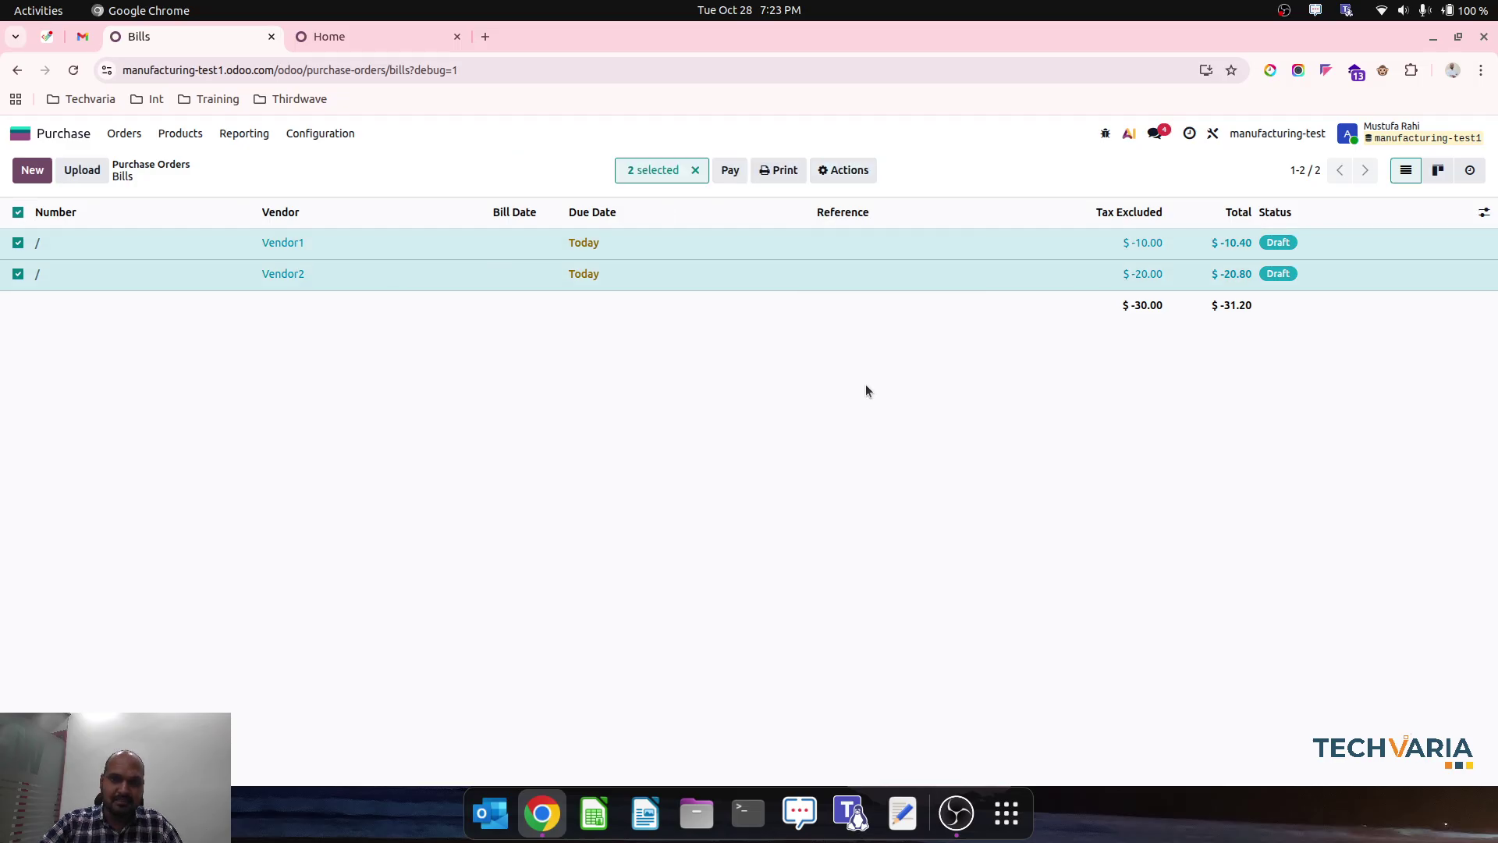
click(414, 244)
click(163, 507)
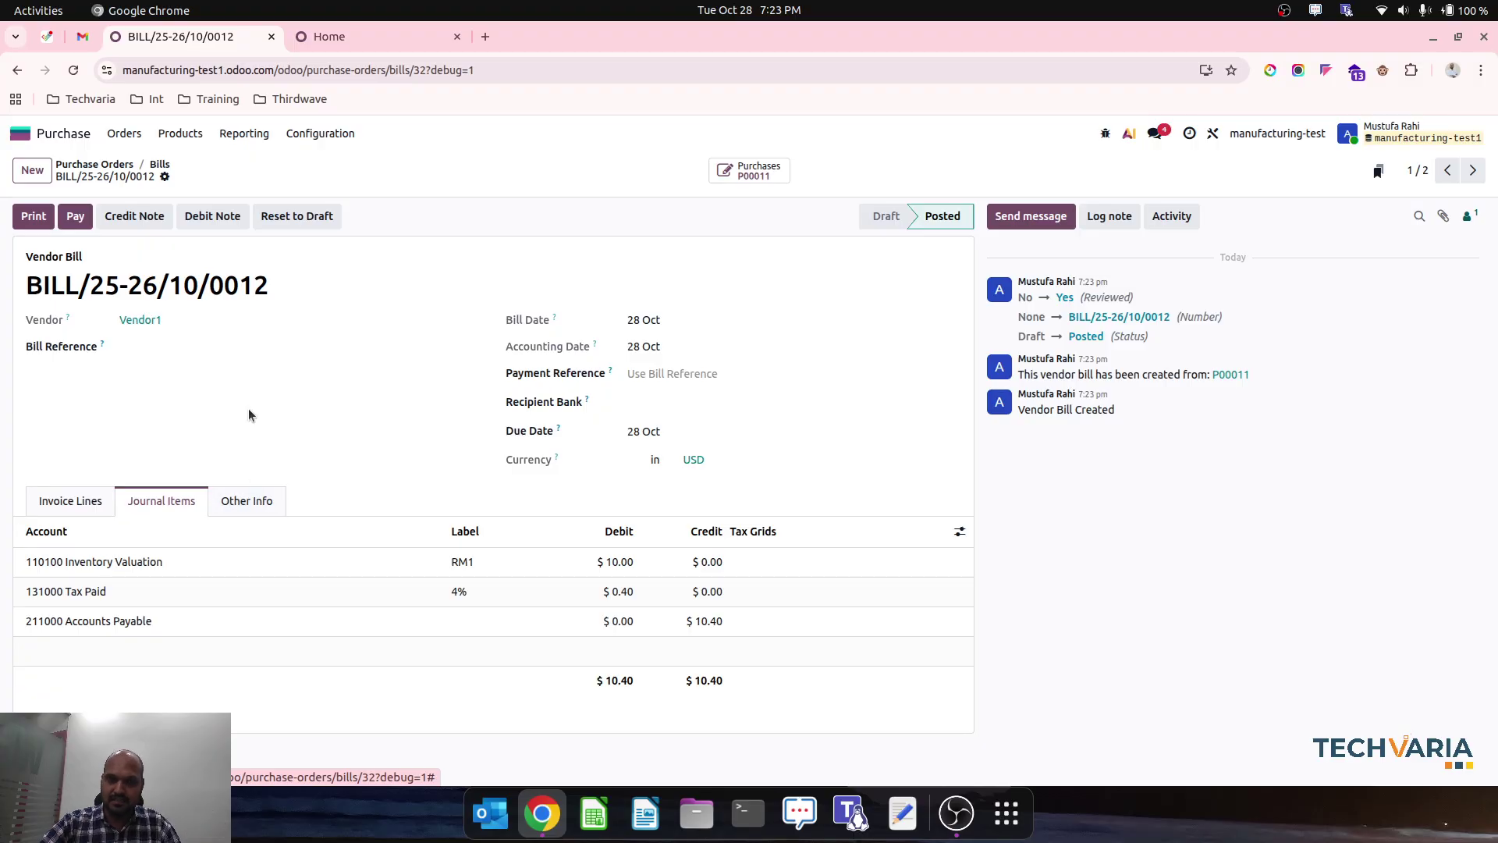
key(alt+n)
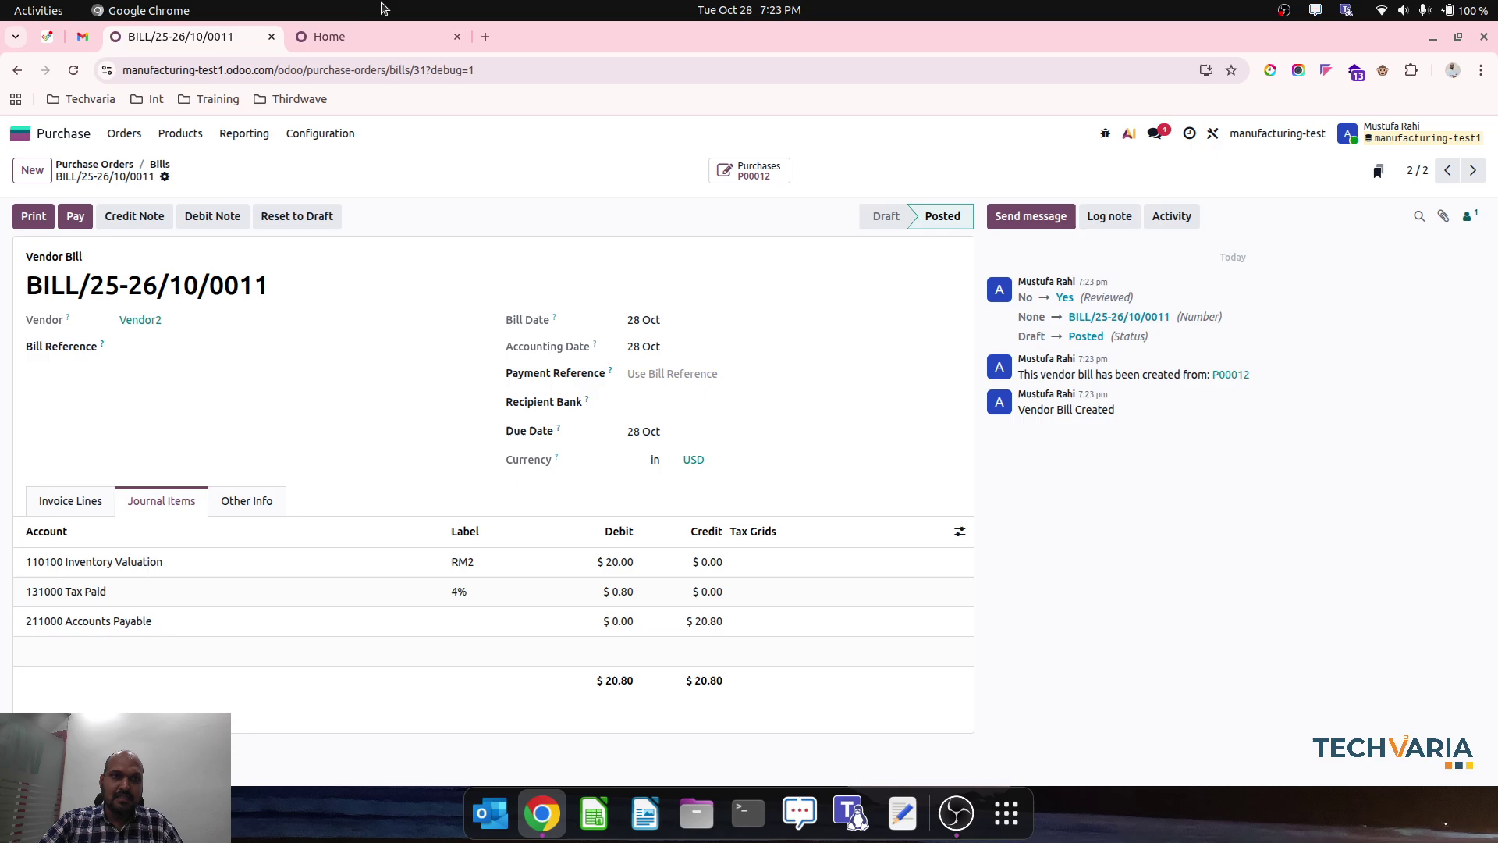
click(381, 36)
click(589, 366)
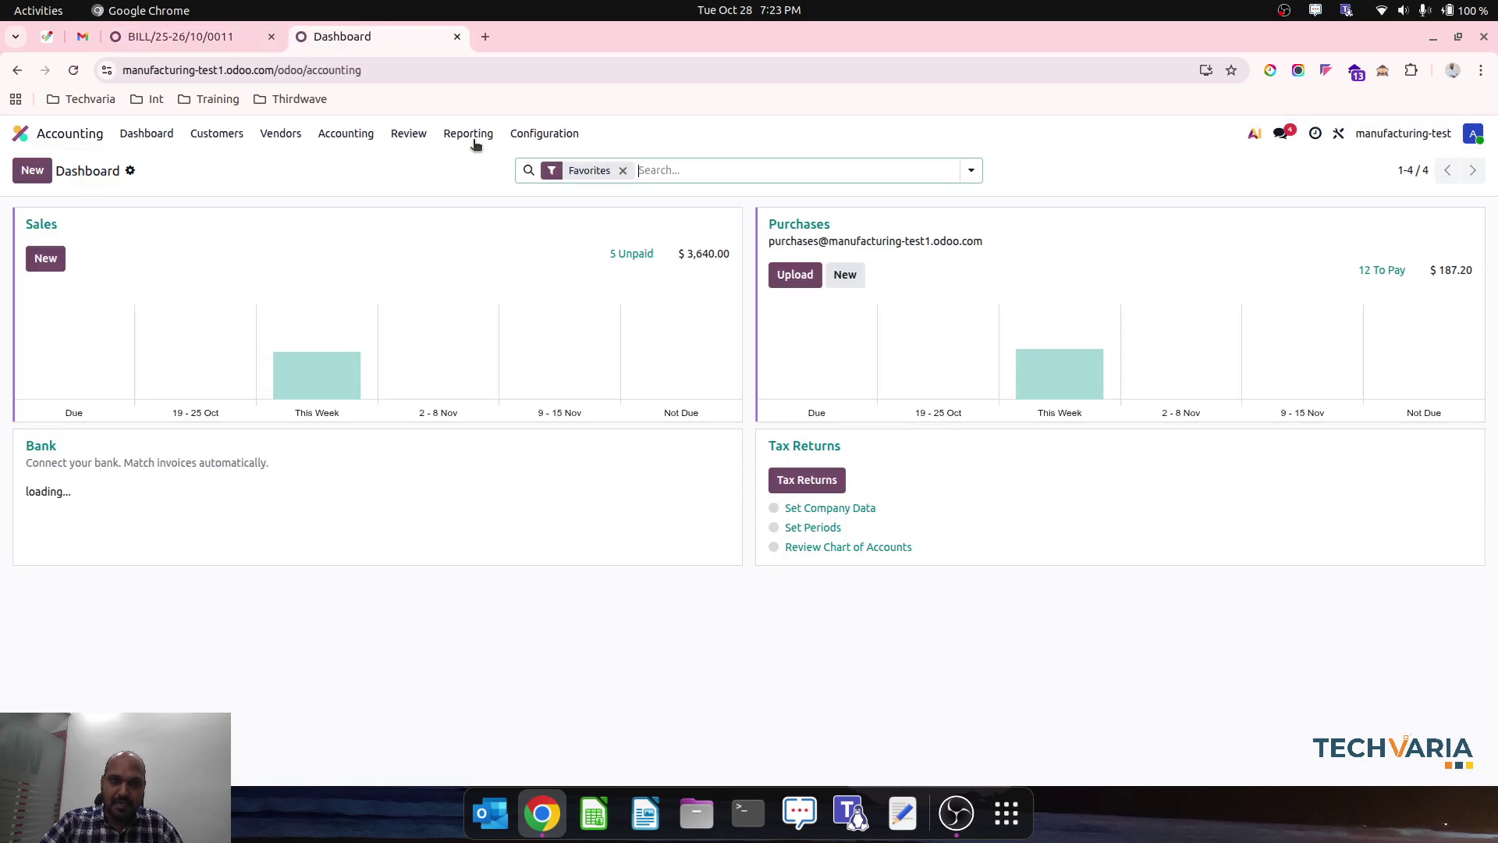
From the Balance Sheet, open the 110100 Inventory Valuation General Ledger showing bills 0011 and 0012
click(468, 134)
click(502, 187)
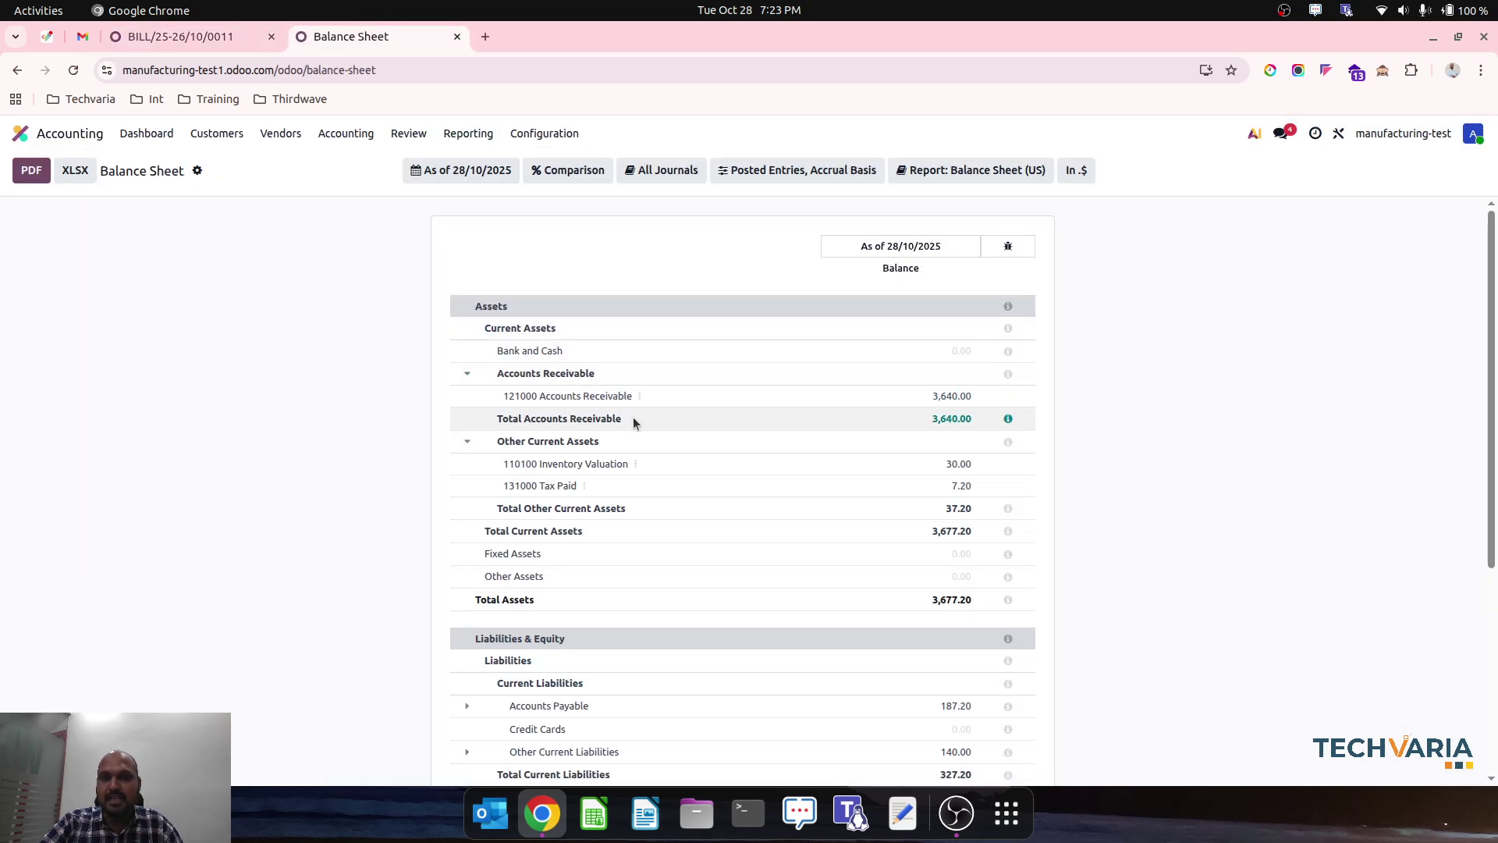
click(637, 466)
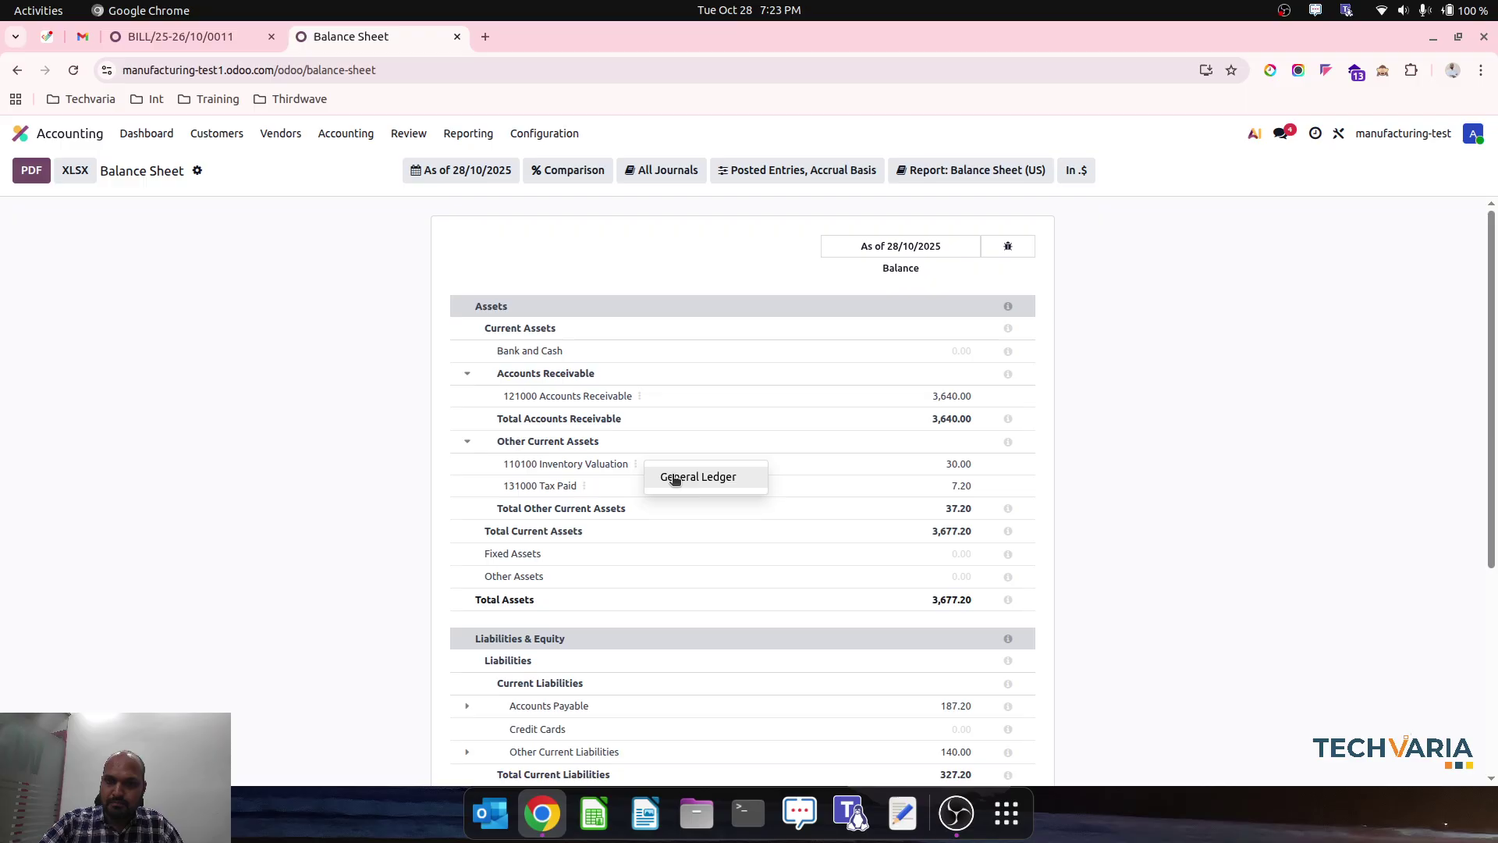
click(675, 477)
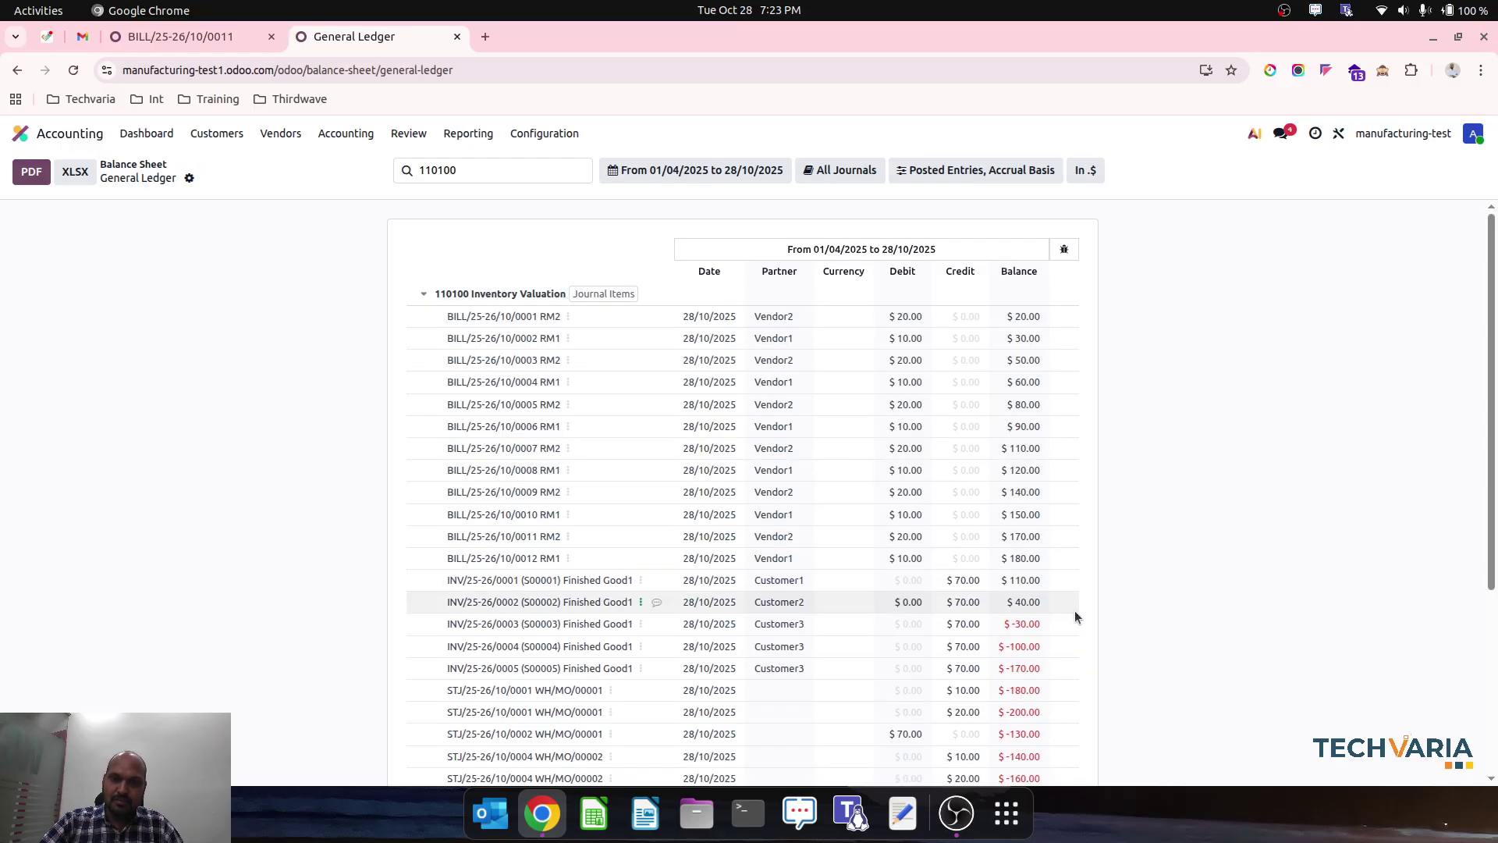
scroll(1074, 610, down, 6)
scroll(837, 504, up, 3)
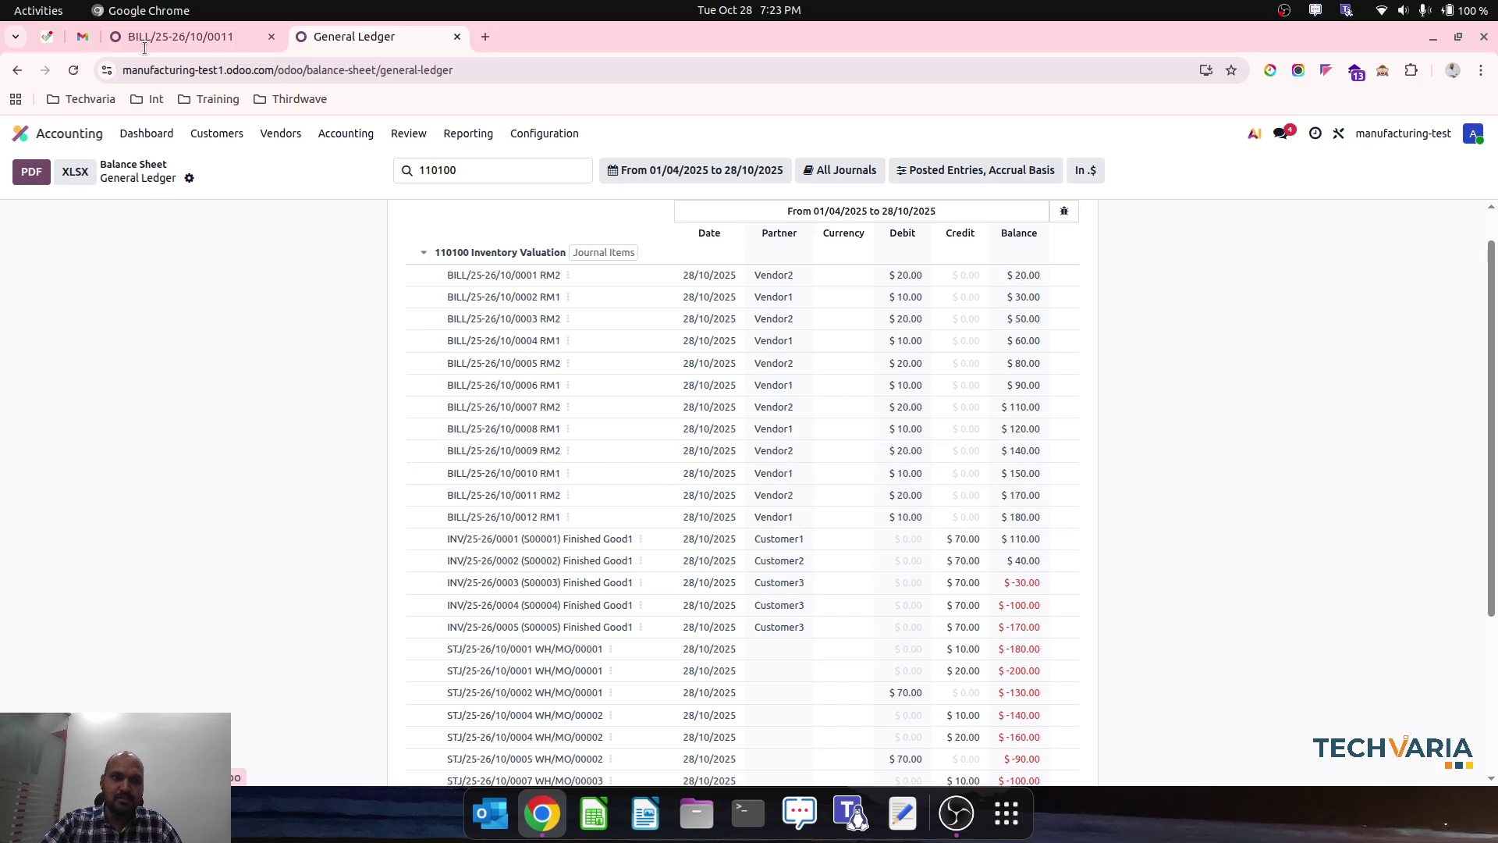
Open manufacturing order WH/MO/00006 from the Manufacturing app's order list
key(ctrl+Page_Up)
click(46, 139)
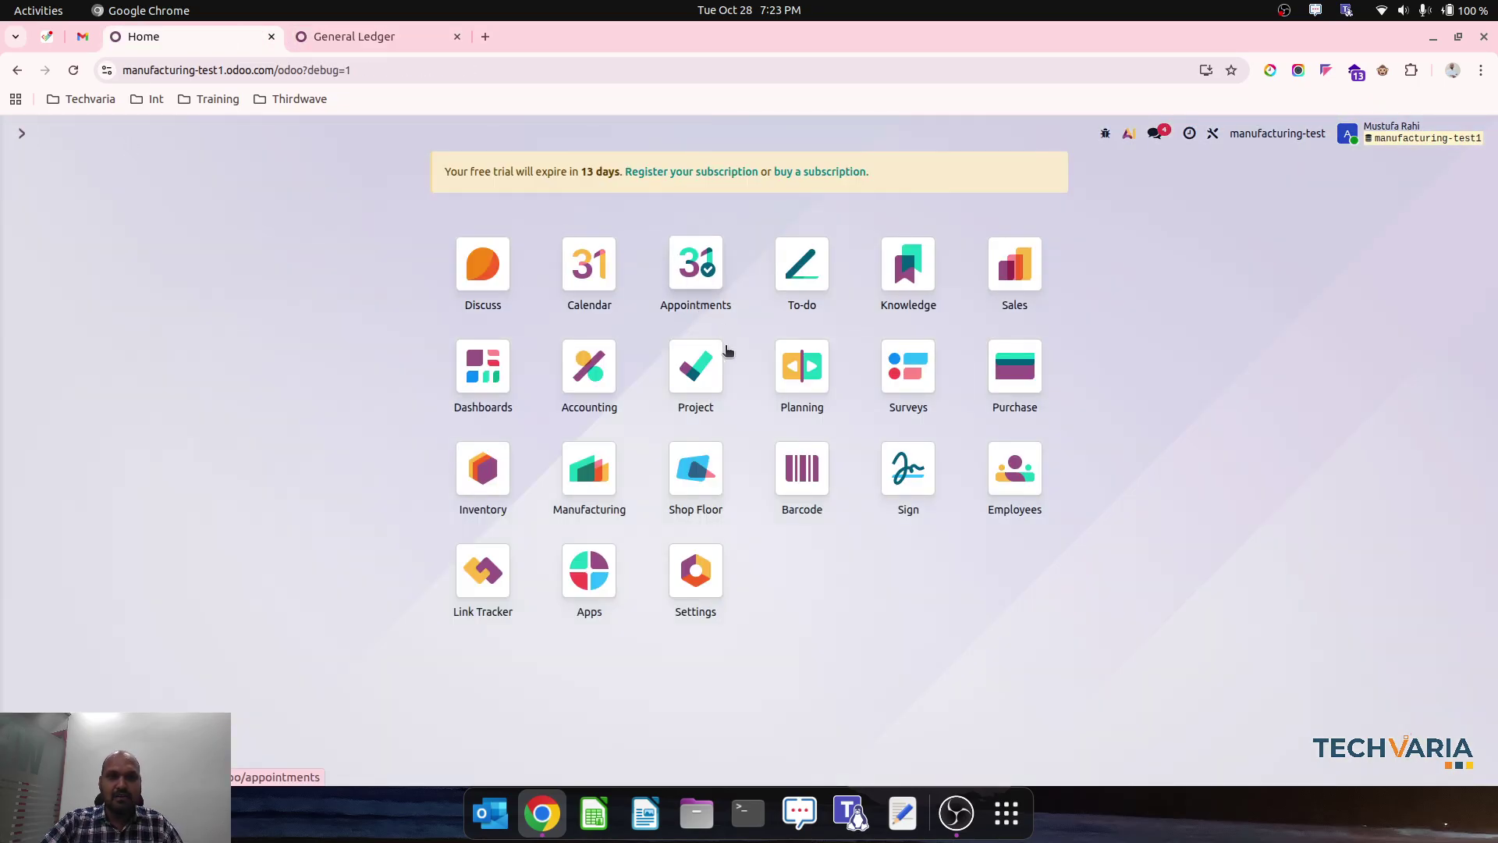
click(582, 468)
click(298, 134)
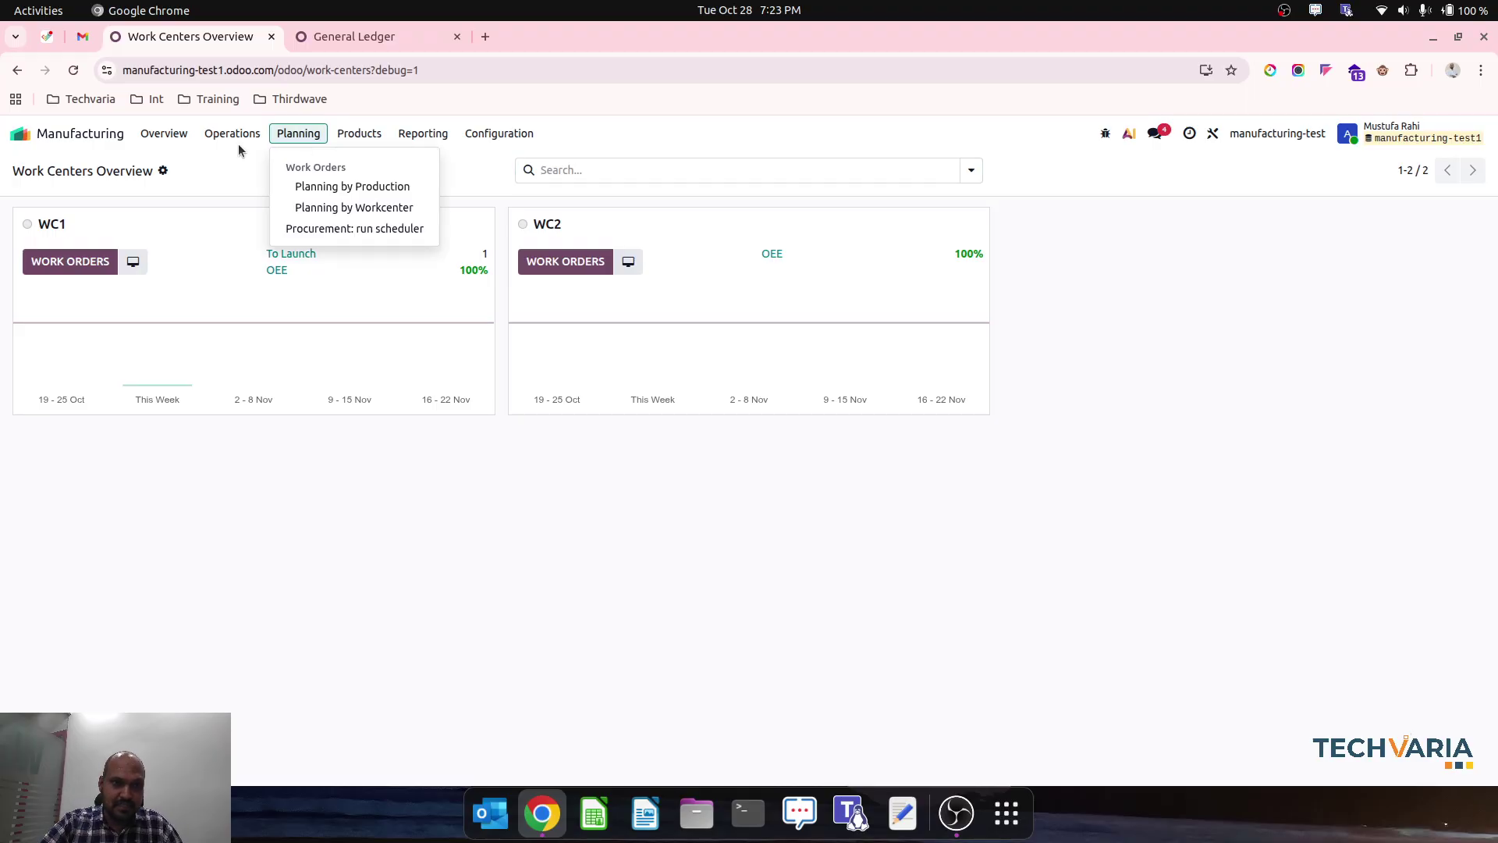
click(254, 161)
click(682, 241)
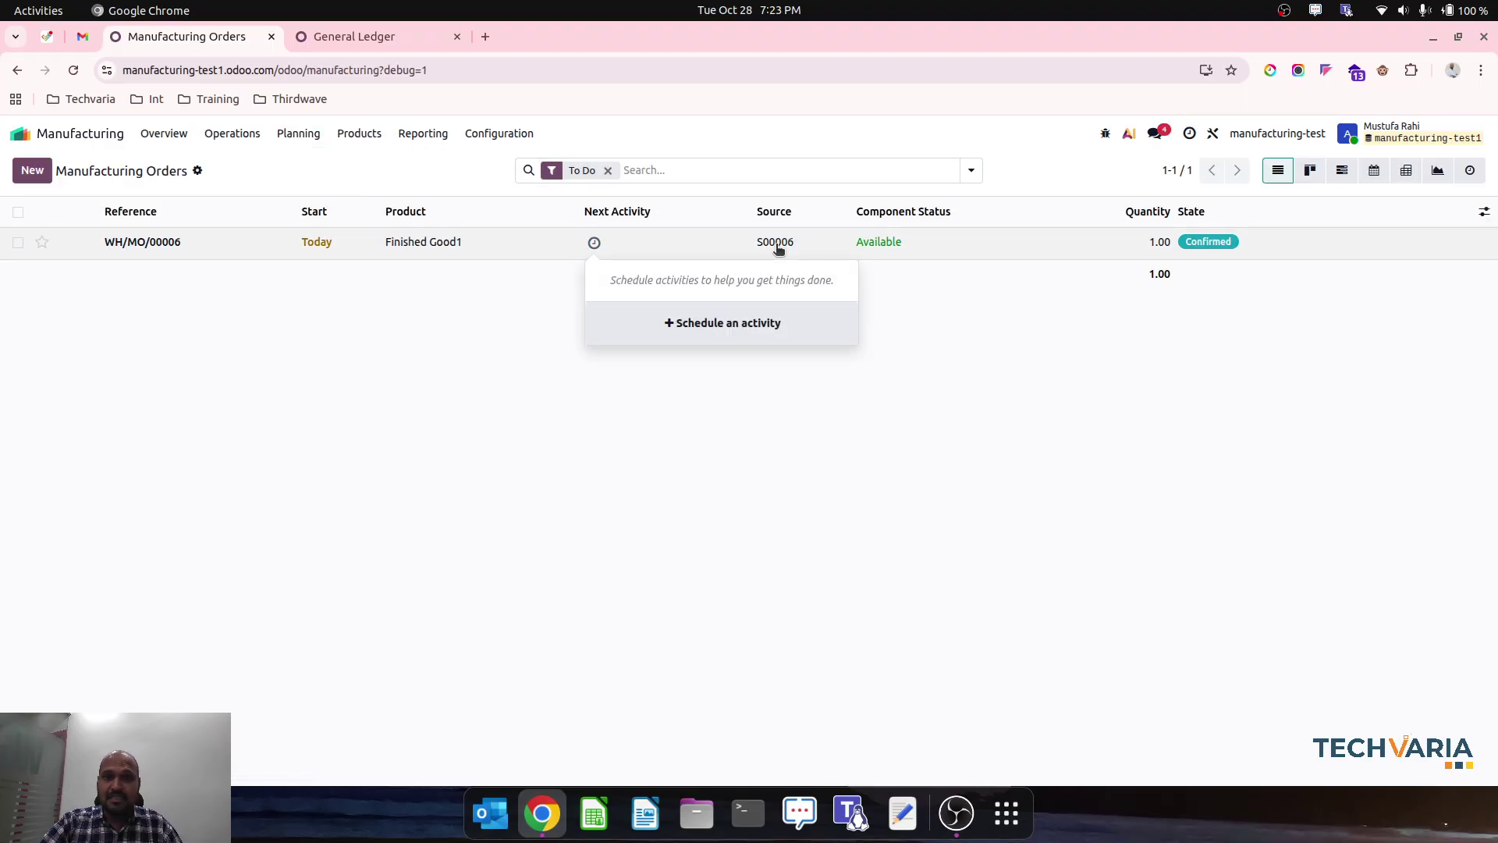
click(881, 245)
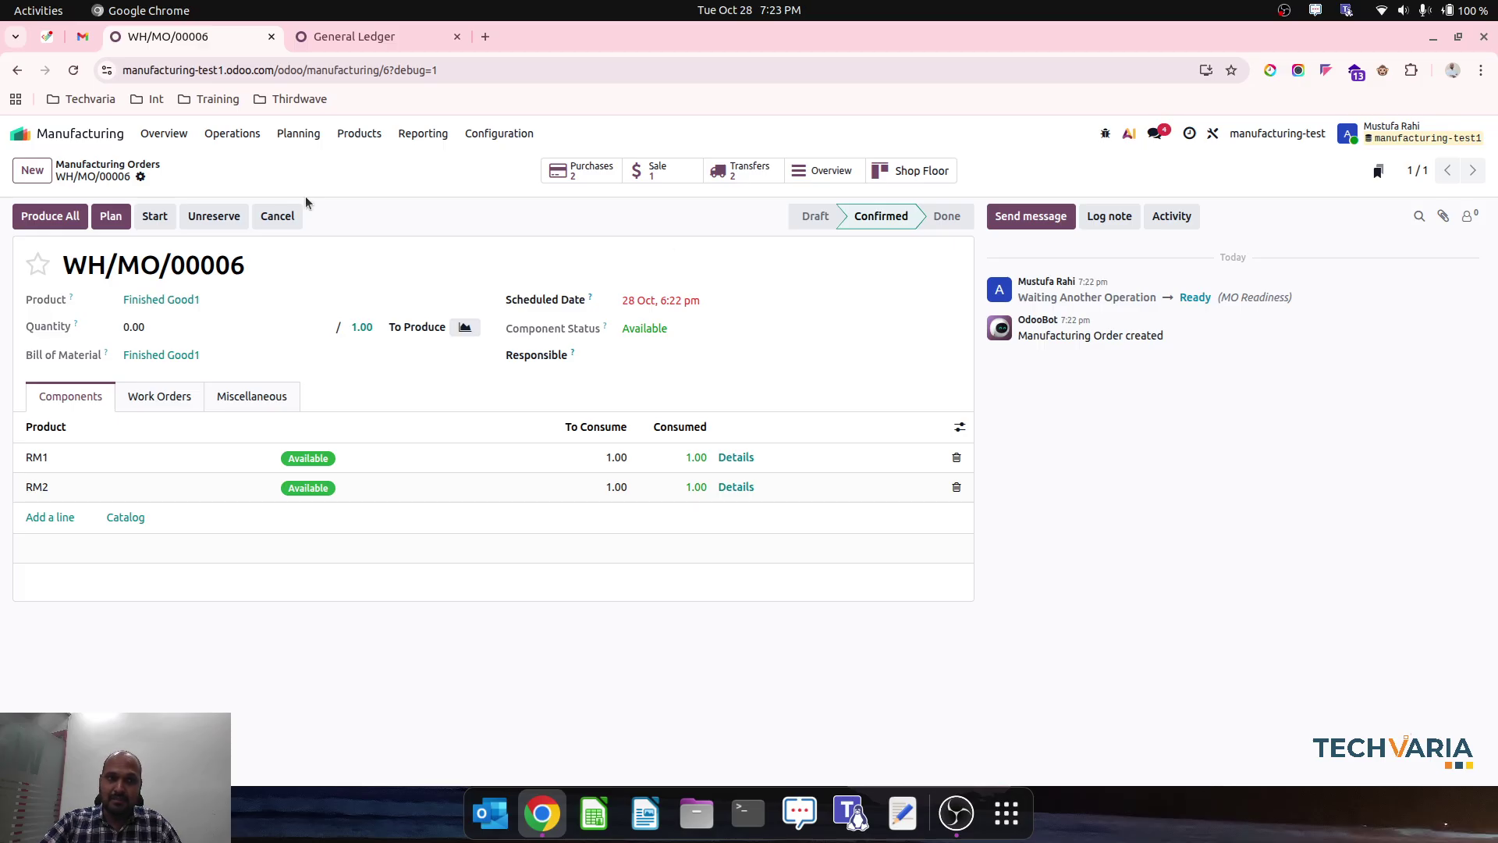
Plan WH/MO/00006, review work orders OP1 and OP2, and produce 1.00 Finished Good1
click(110, 216)
click(159, 396)
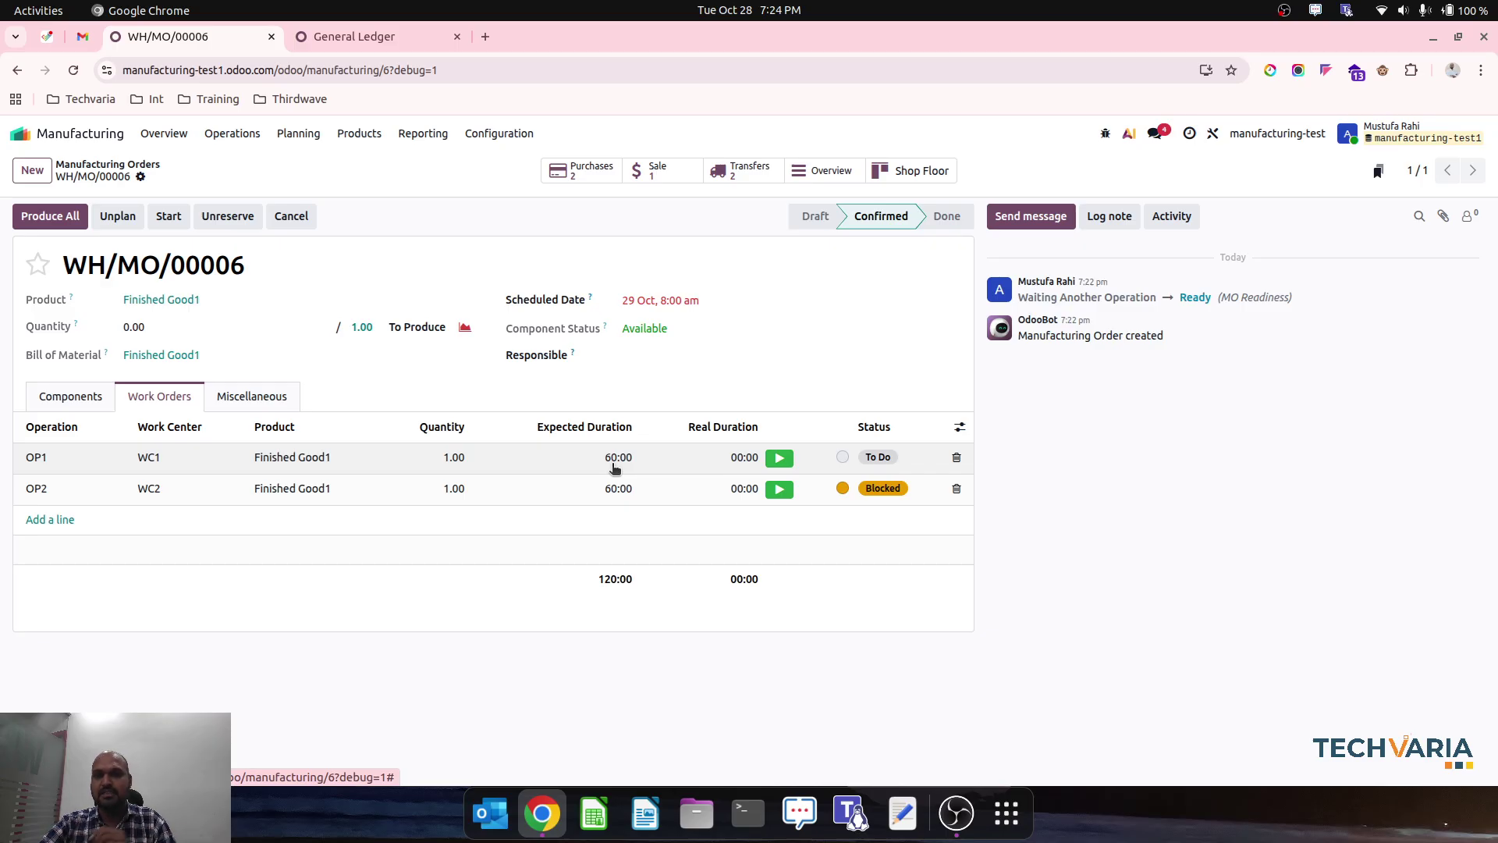
click(50, 215)
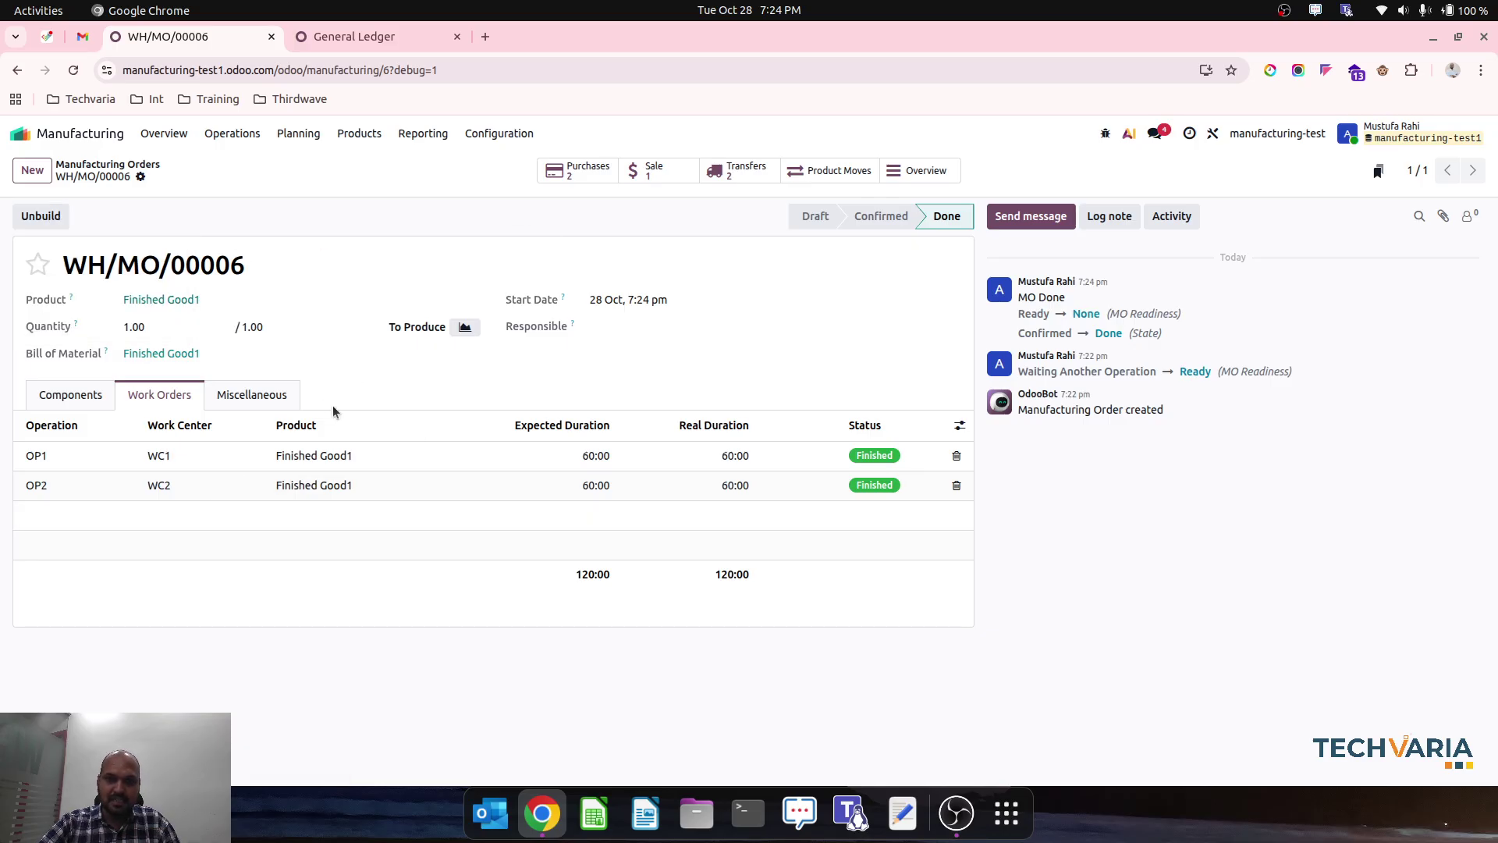
Reopen the 110100 Inventory Valuation ledger, now listing WH/MO/00006 entries with a $90.00 balance
click(349, 41)
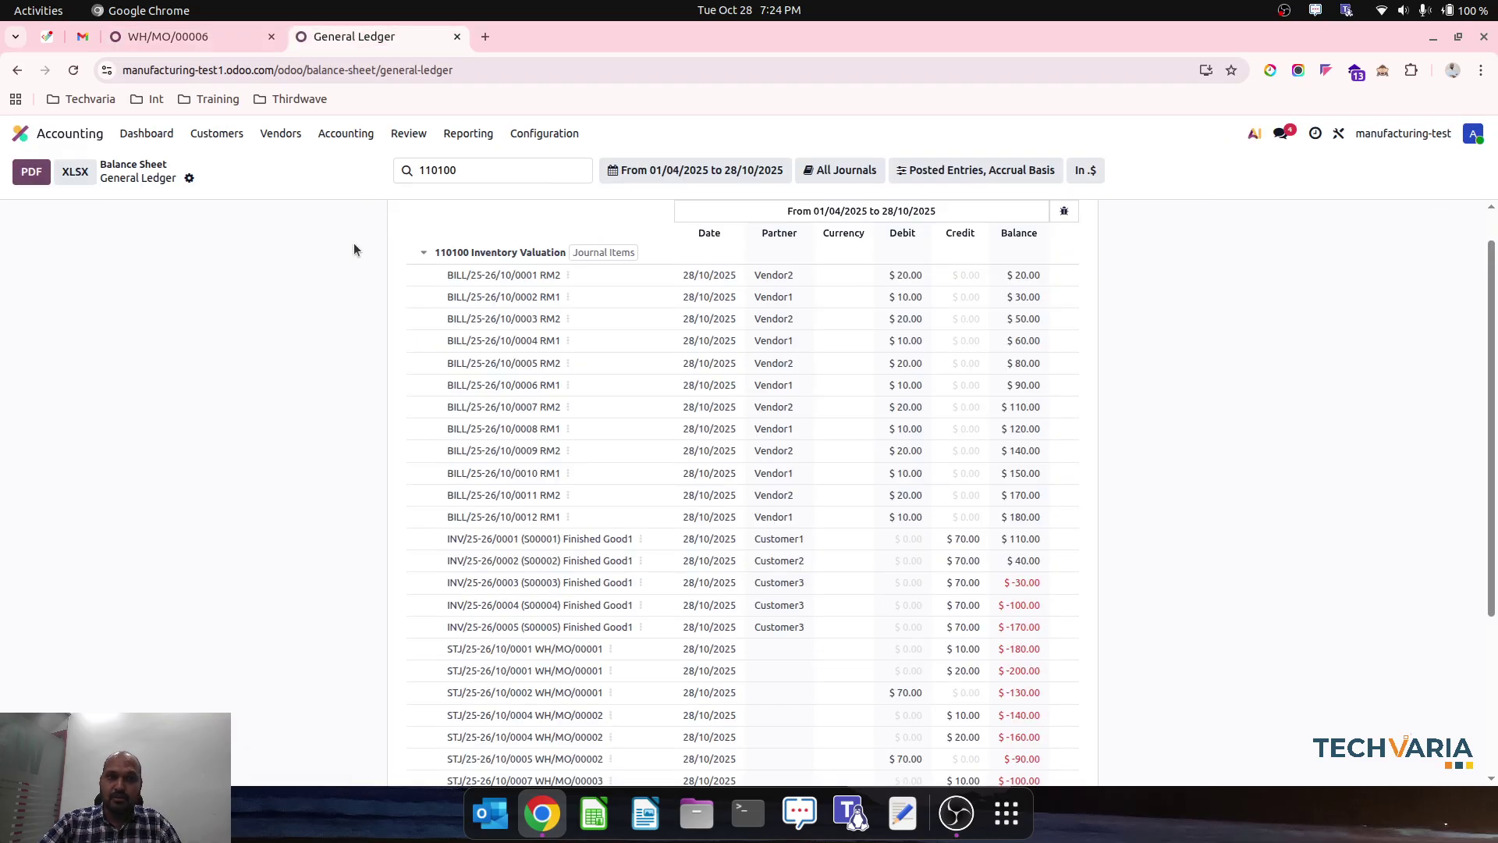
click(132, 165)
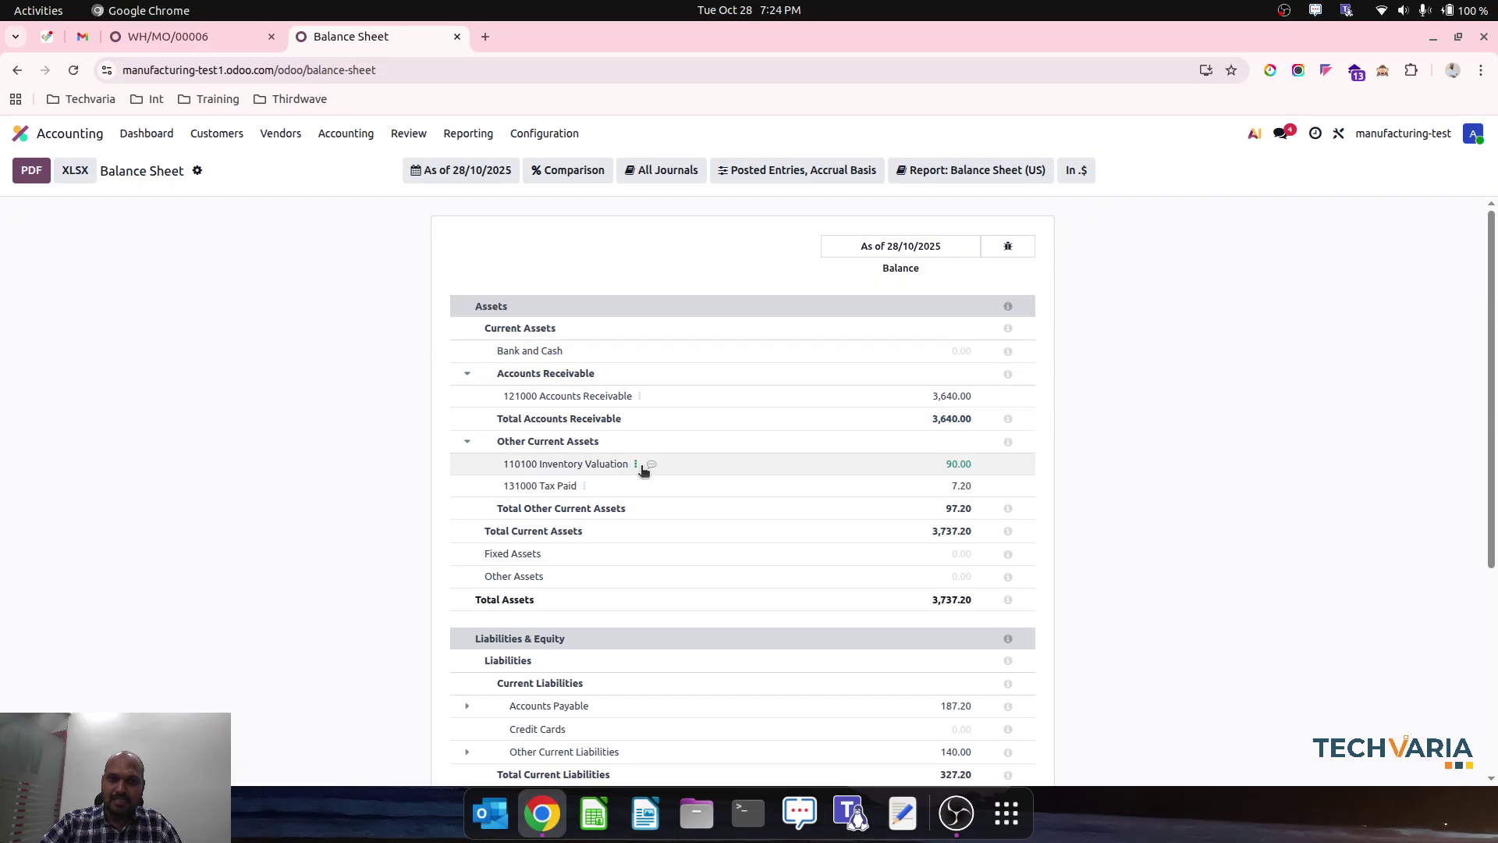
click(636, 464)
click(665, 472)
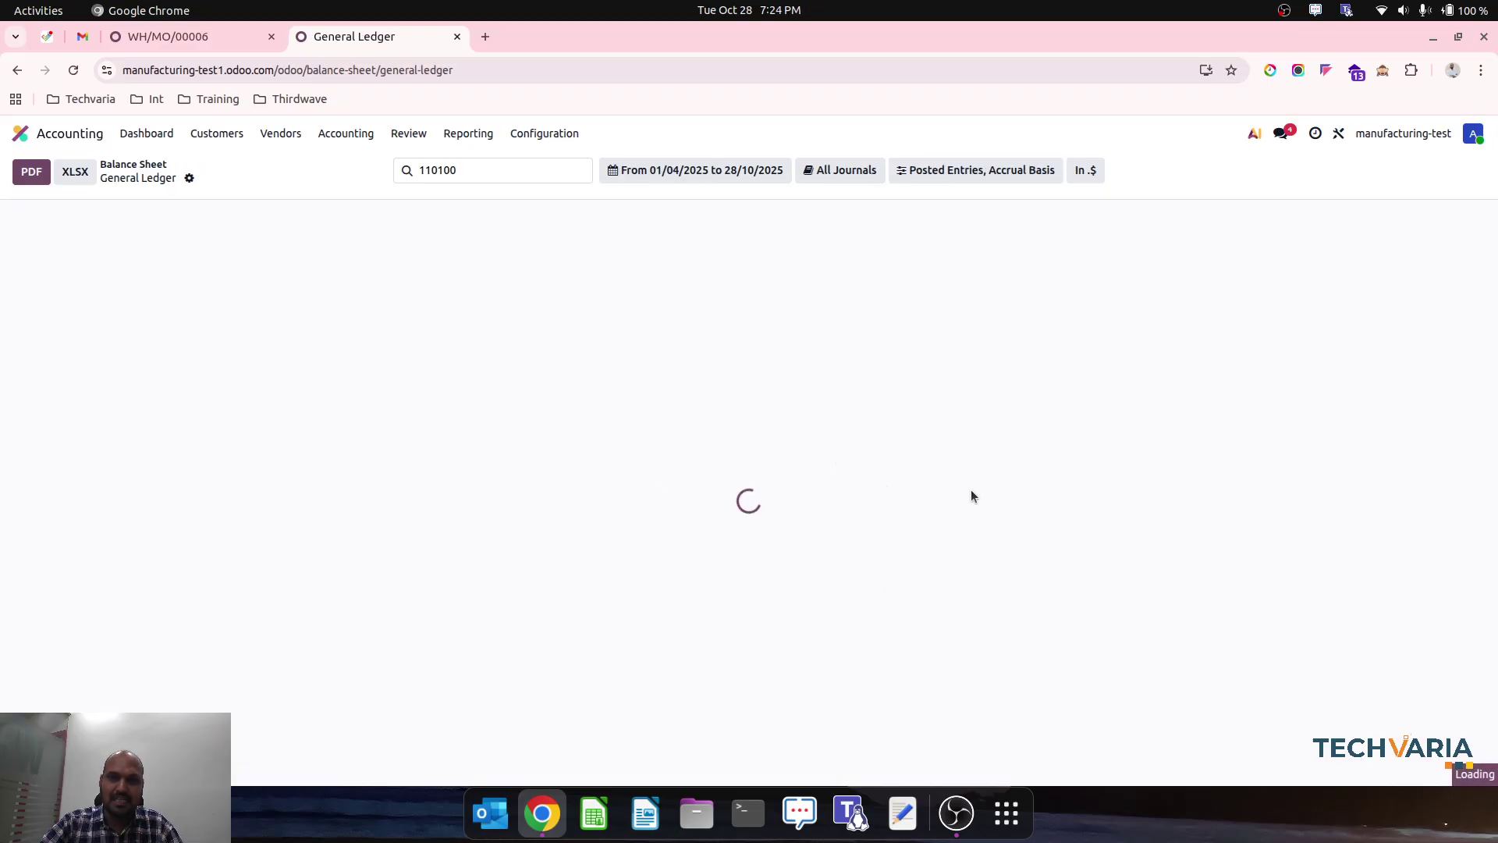
scroll(970, 489, down, 7)
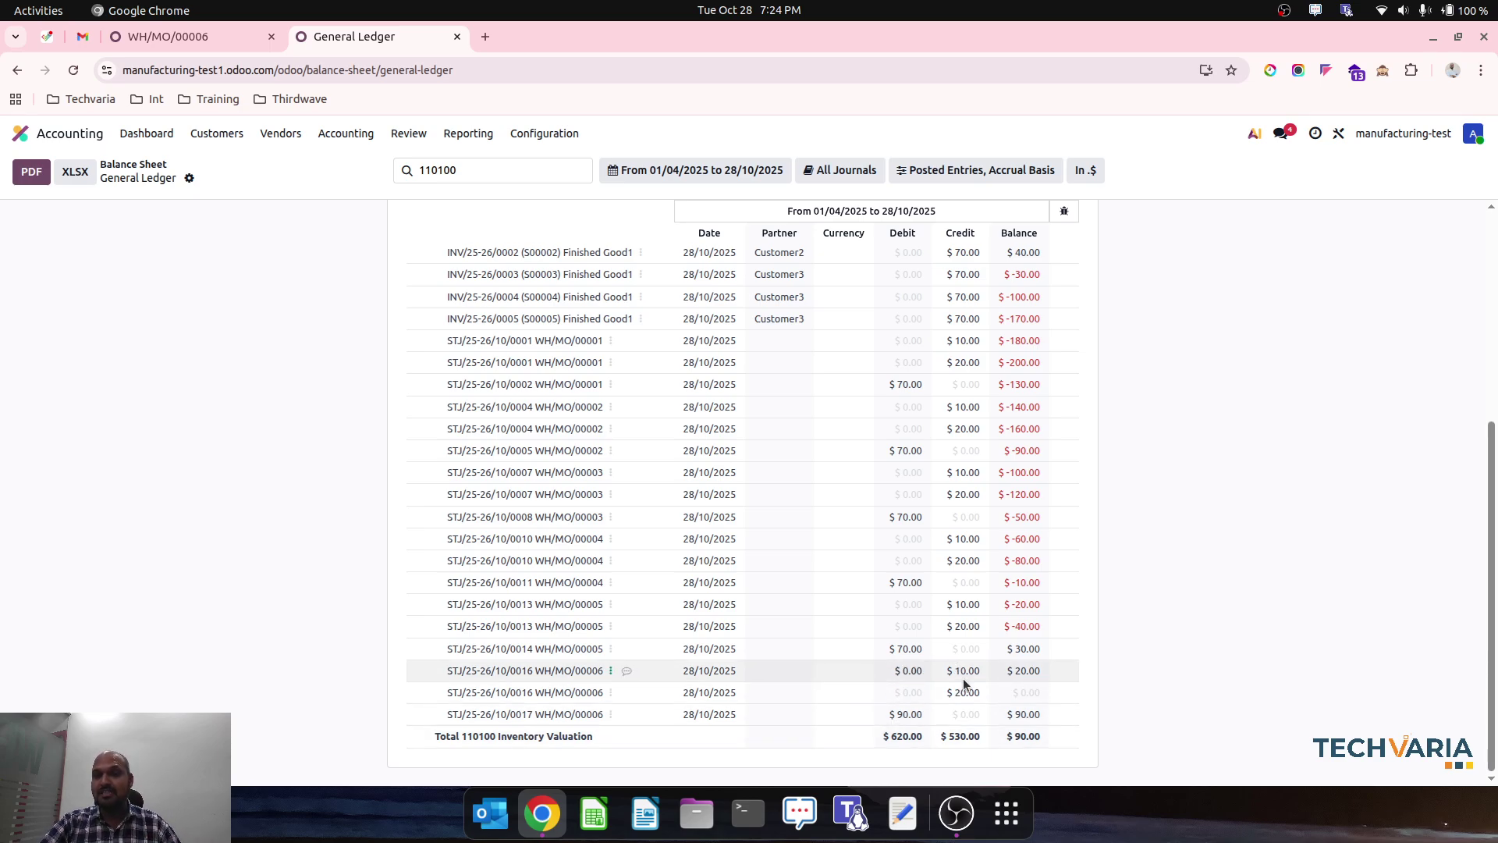
Open Profit and Loss and view the General Ledger for 500002 Cost of Work Center
click(460, 144)
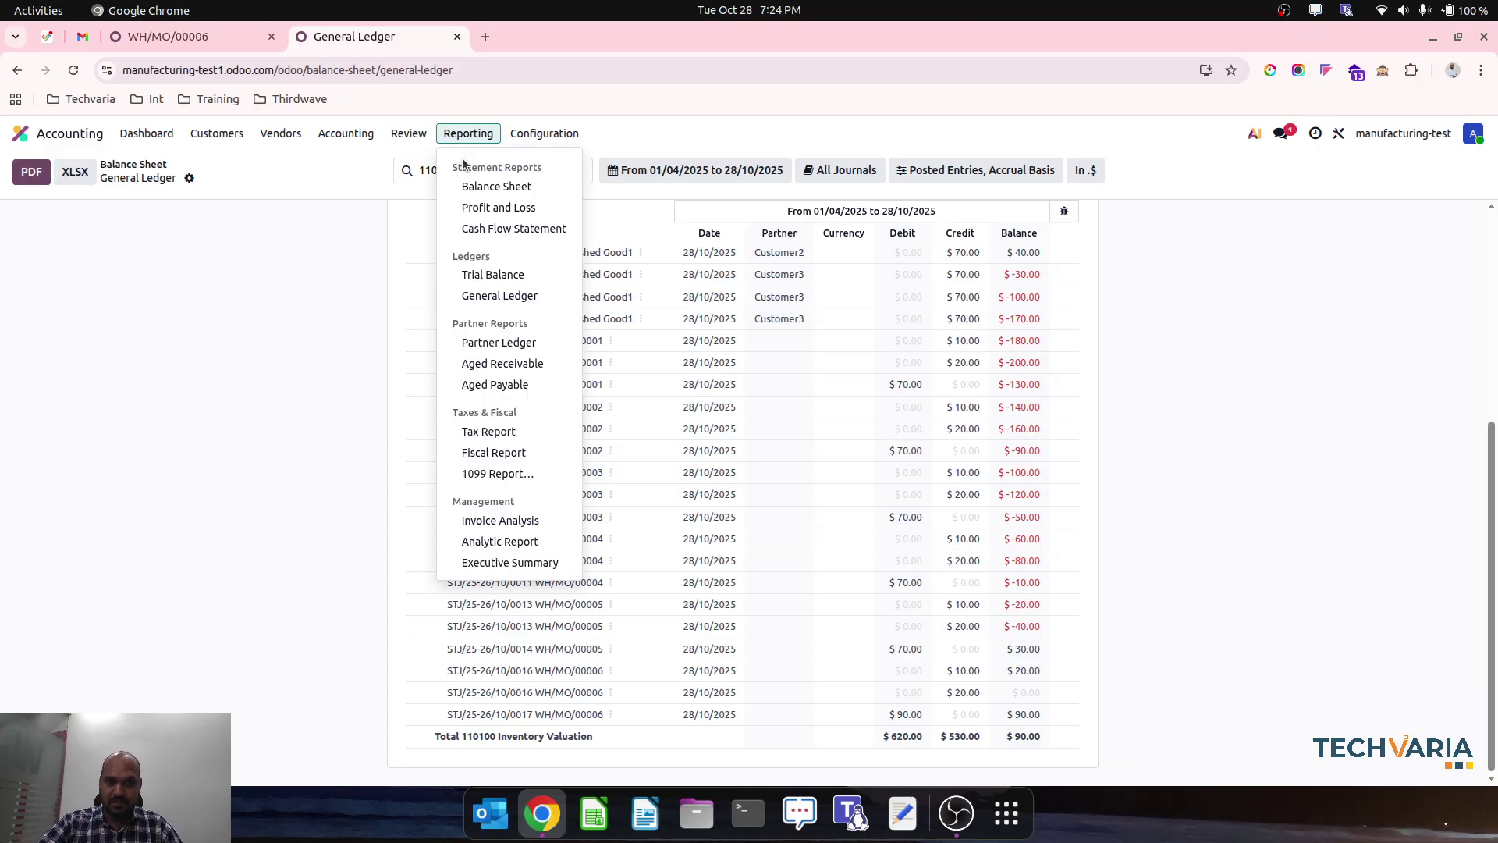
click(479, 207)
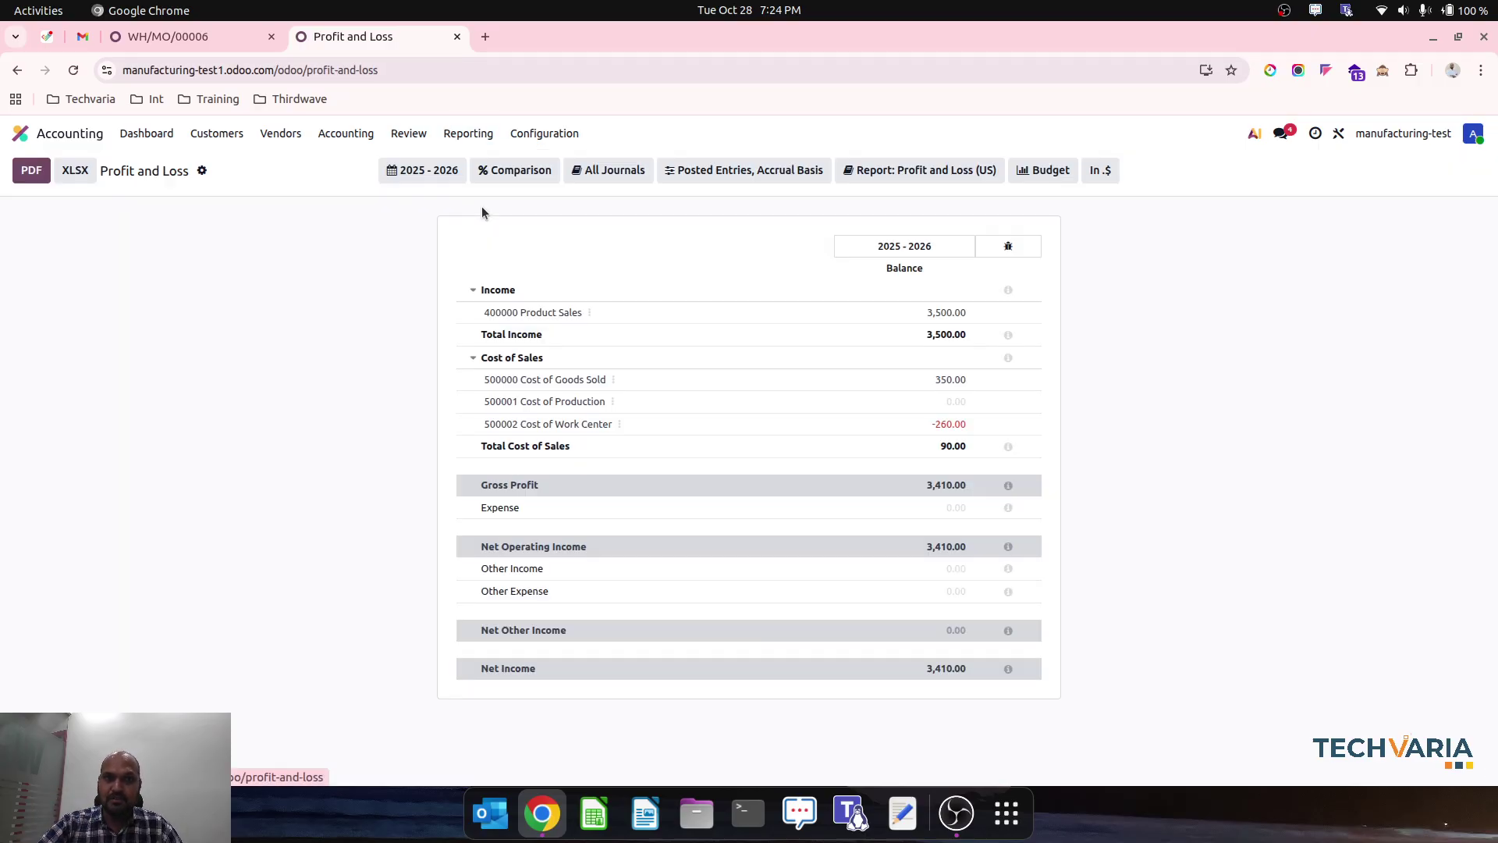
click(621, 426)
click(663, 434)
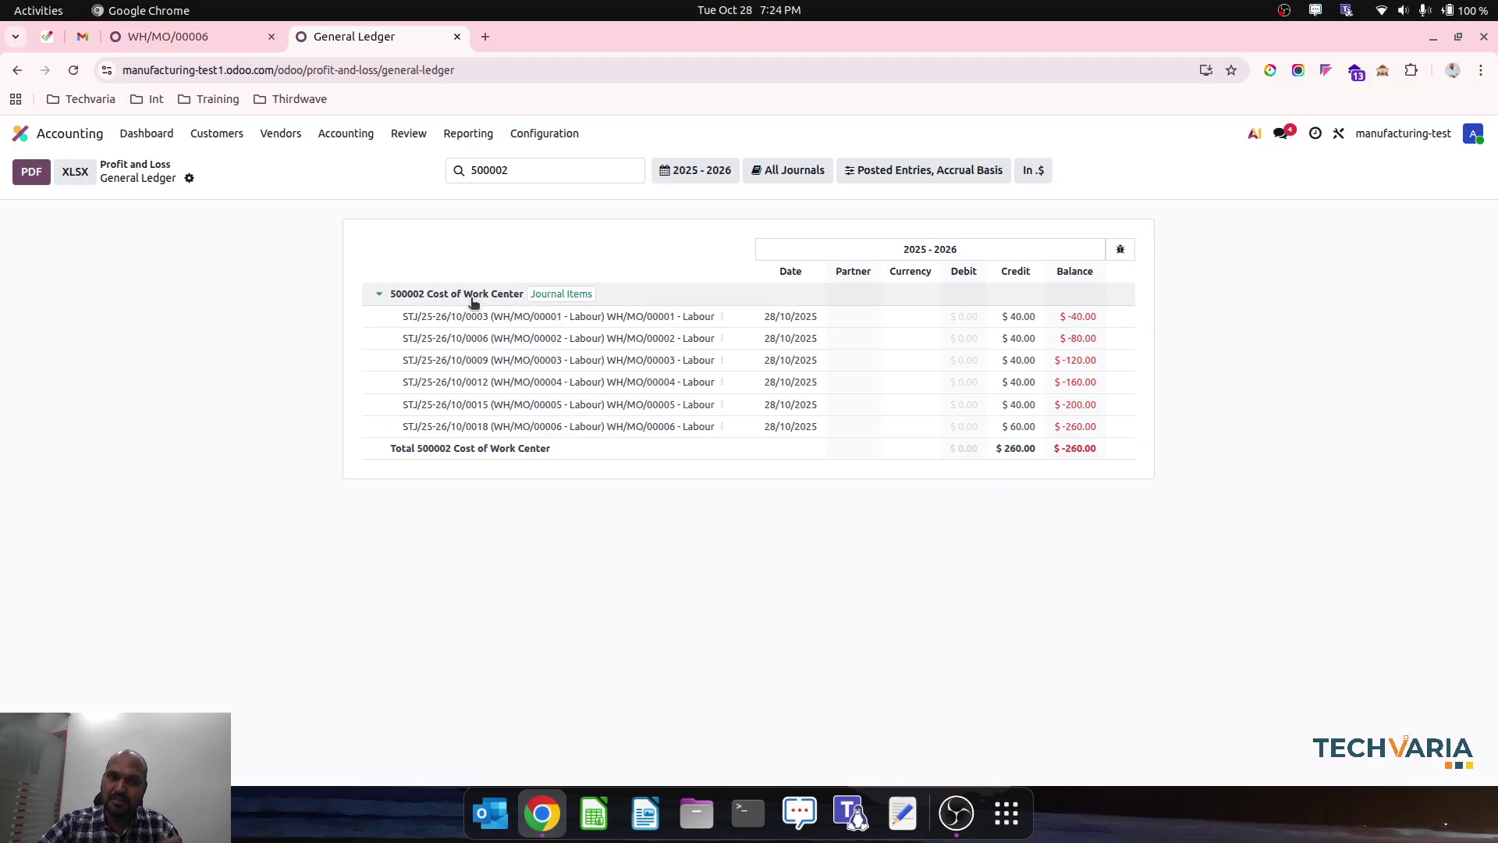
View the 500001 Cost of Production ledger, where WH/MO/00006 posts $90 debits and a $90 credit
click(135, 165)
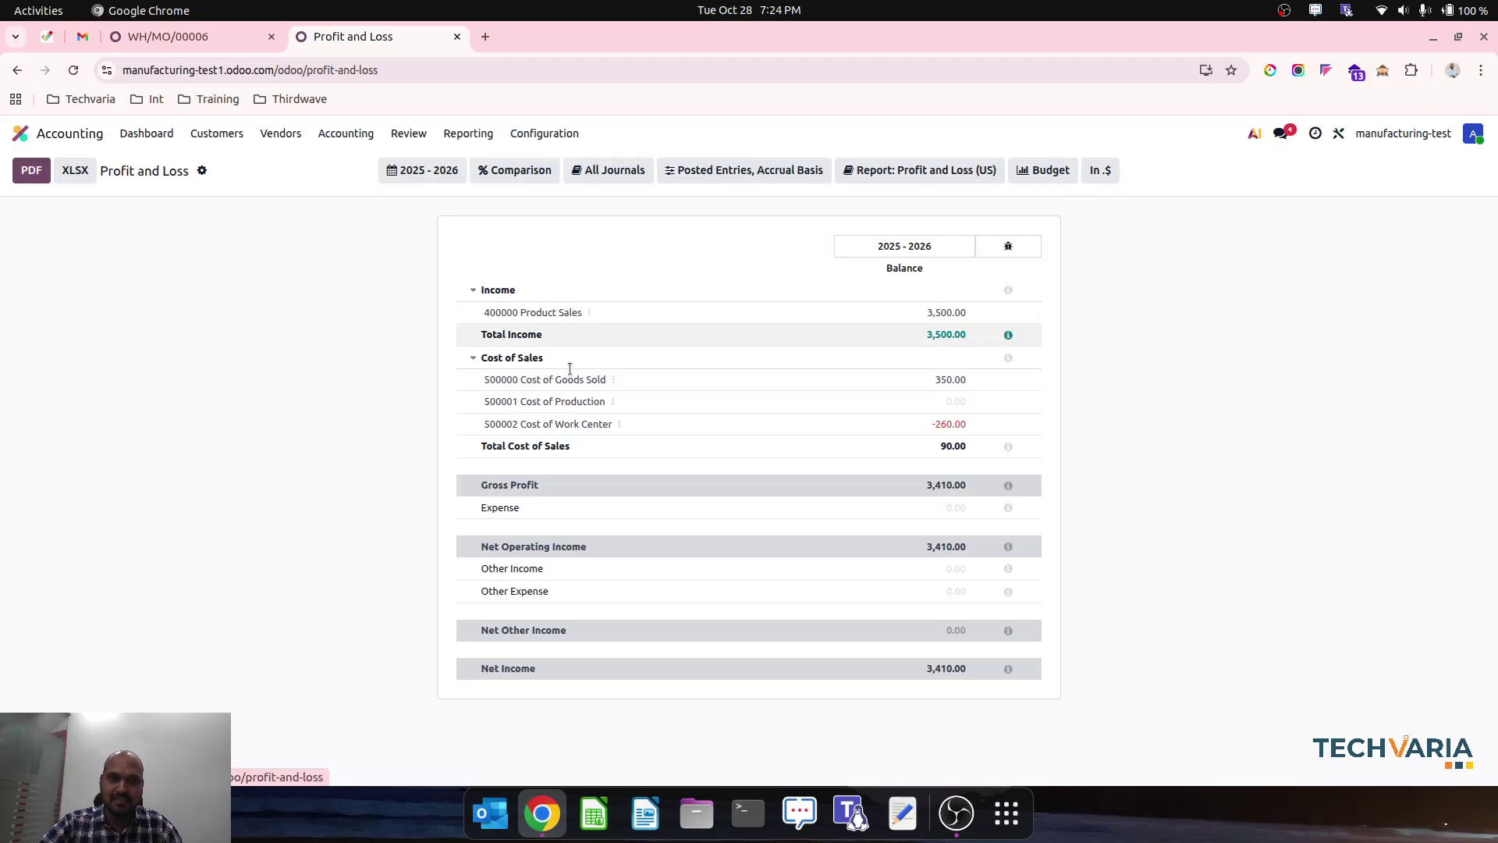
click(638, 401)
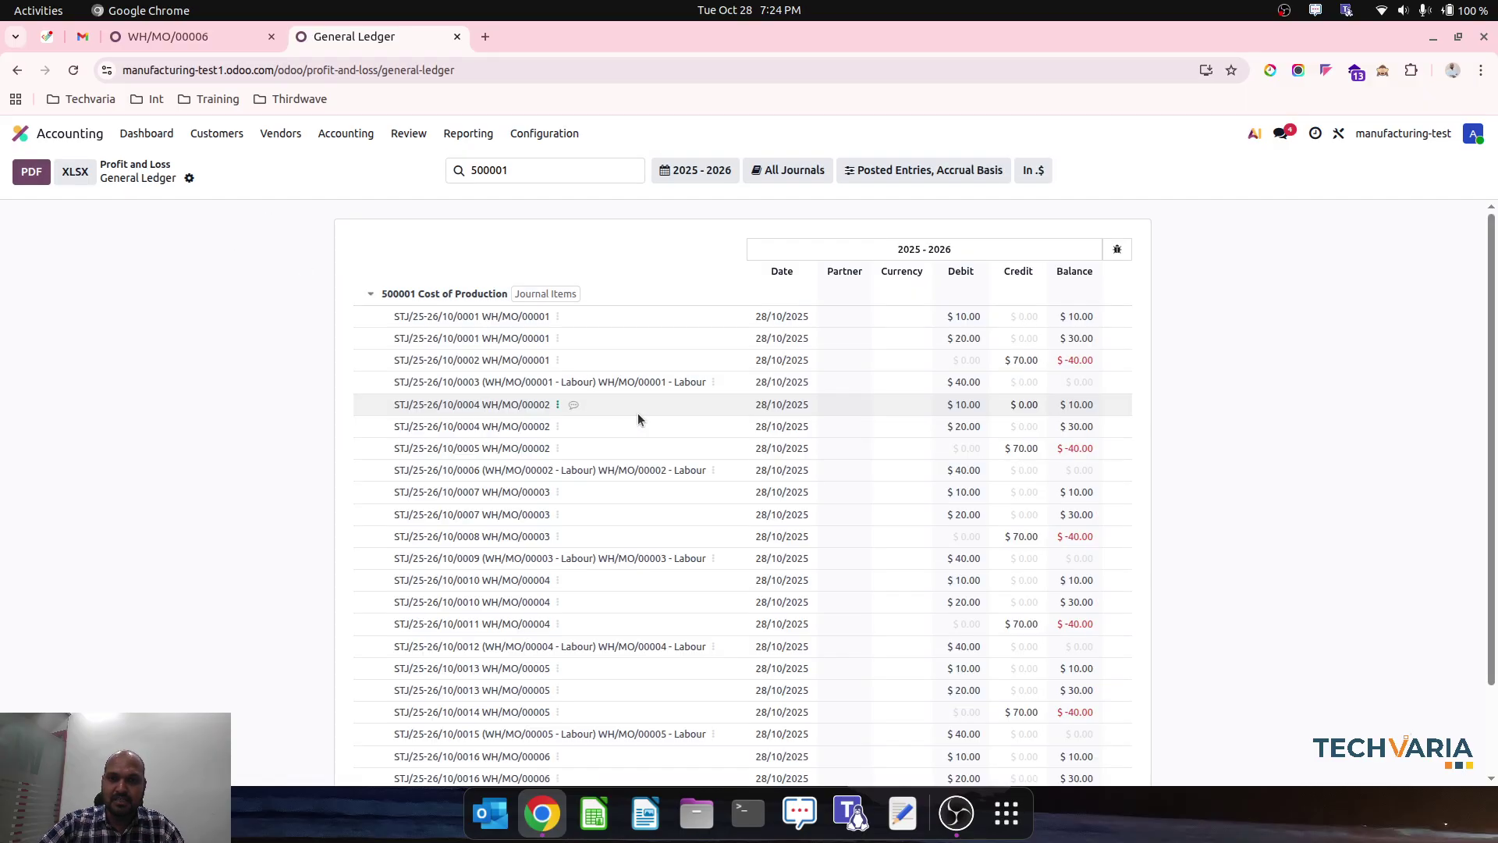
scroll(780, 582, down, 2)
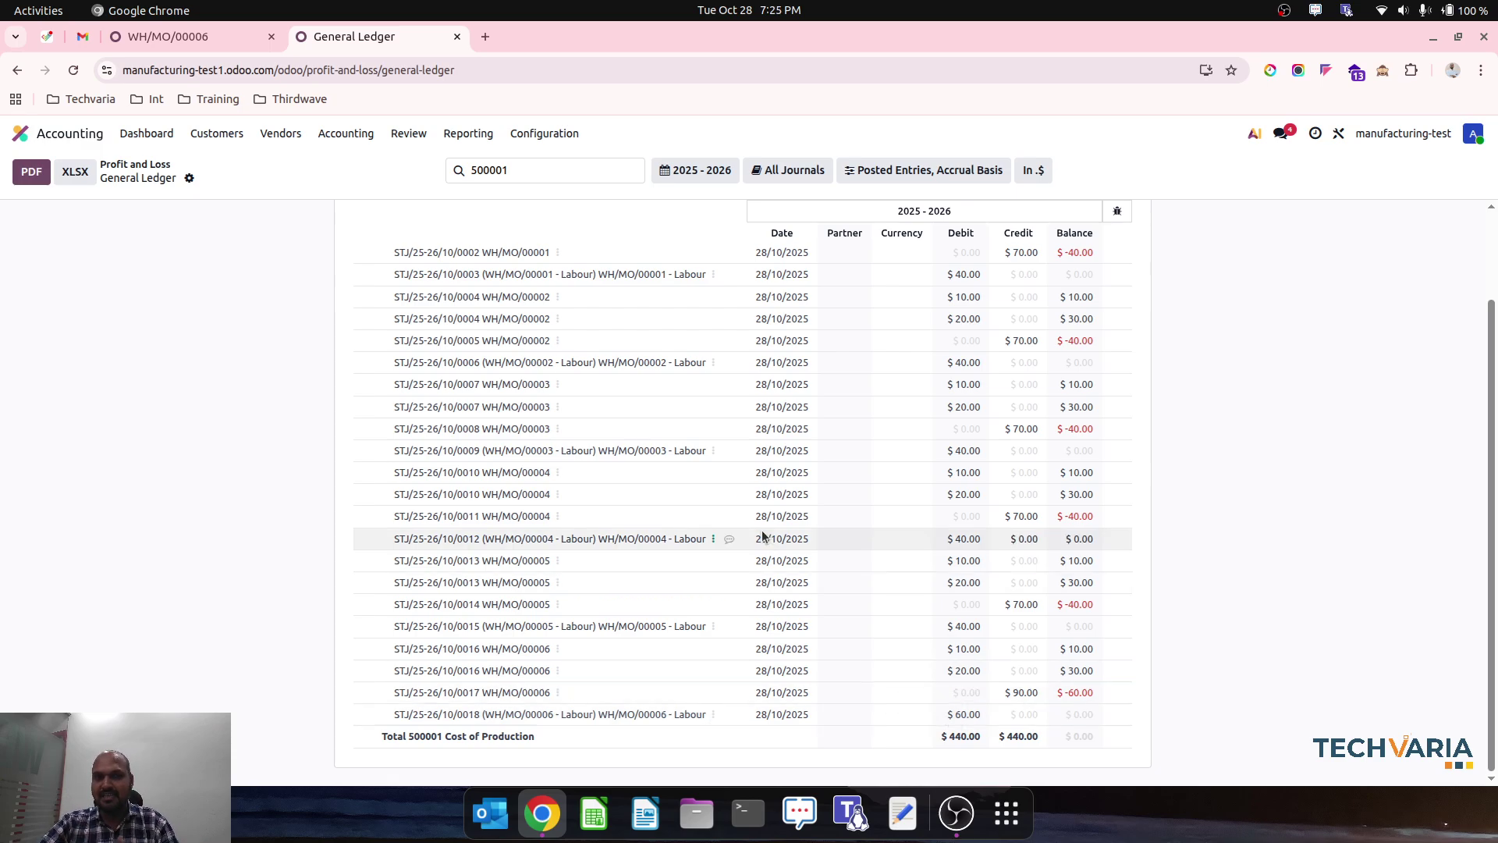
scroll(762, 536, up, 3)
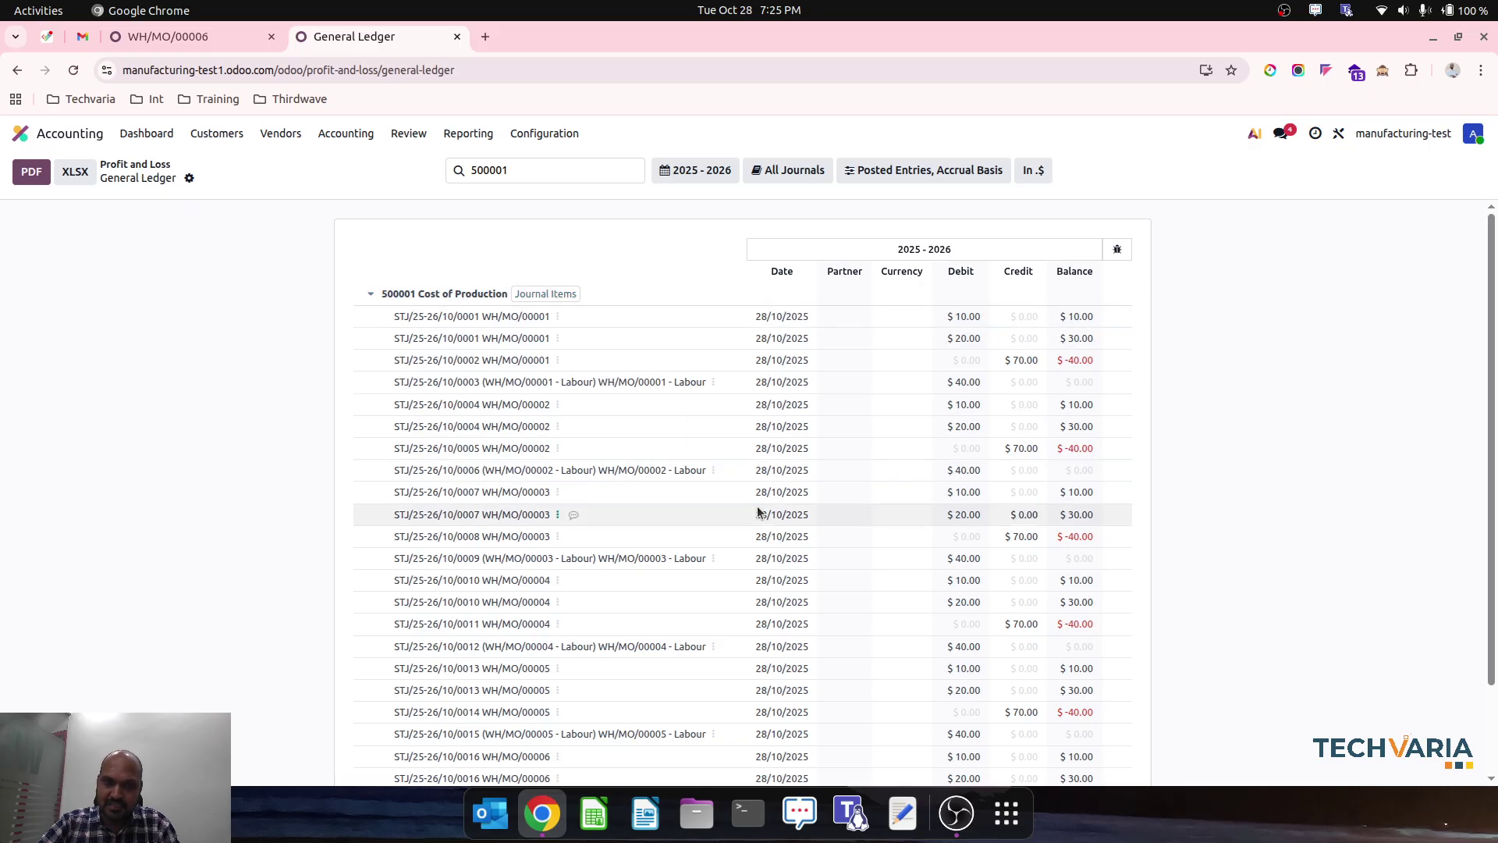
scroll(757, 519, down, 2)
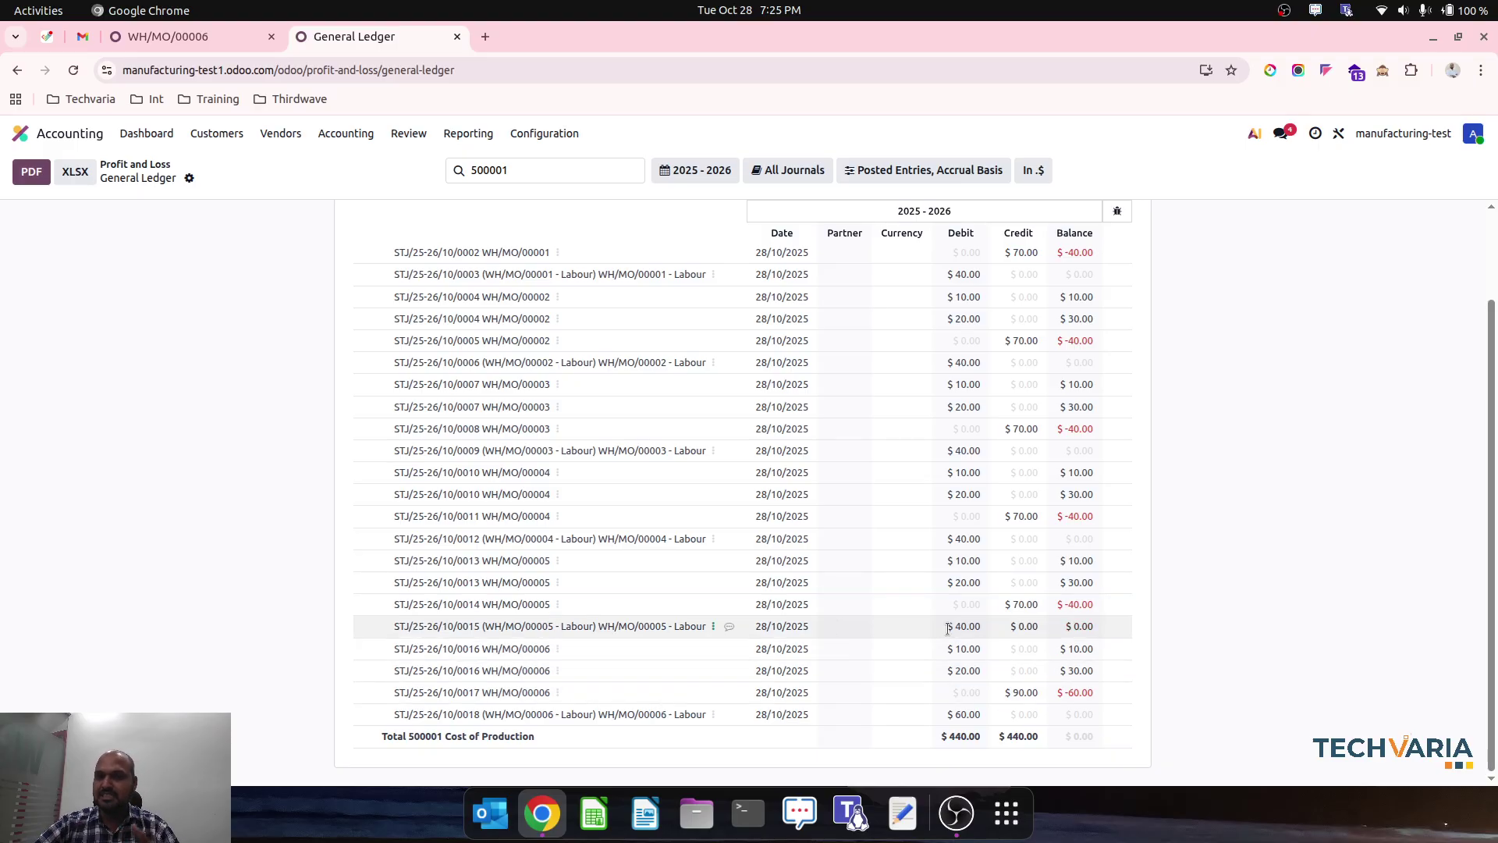
scroll(1080, 465, up, 2)
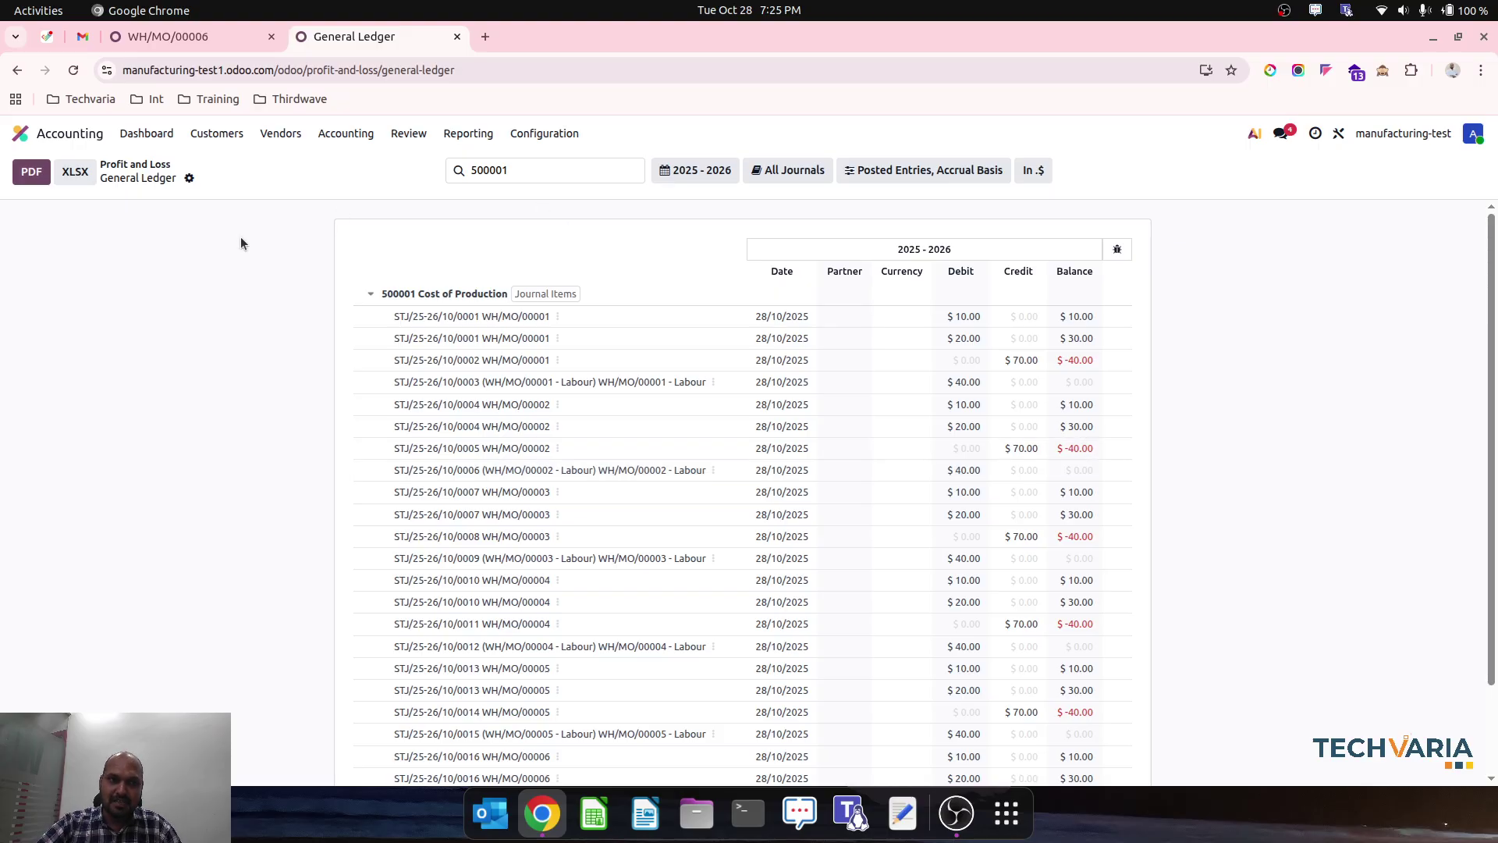
Open the Balance Sheet, then go to Sales and open order S00006
click(469, 134)
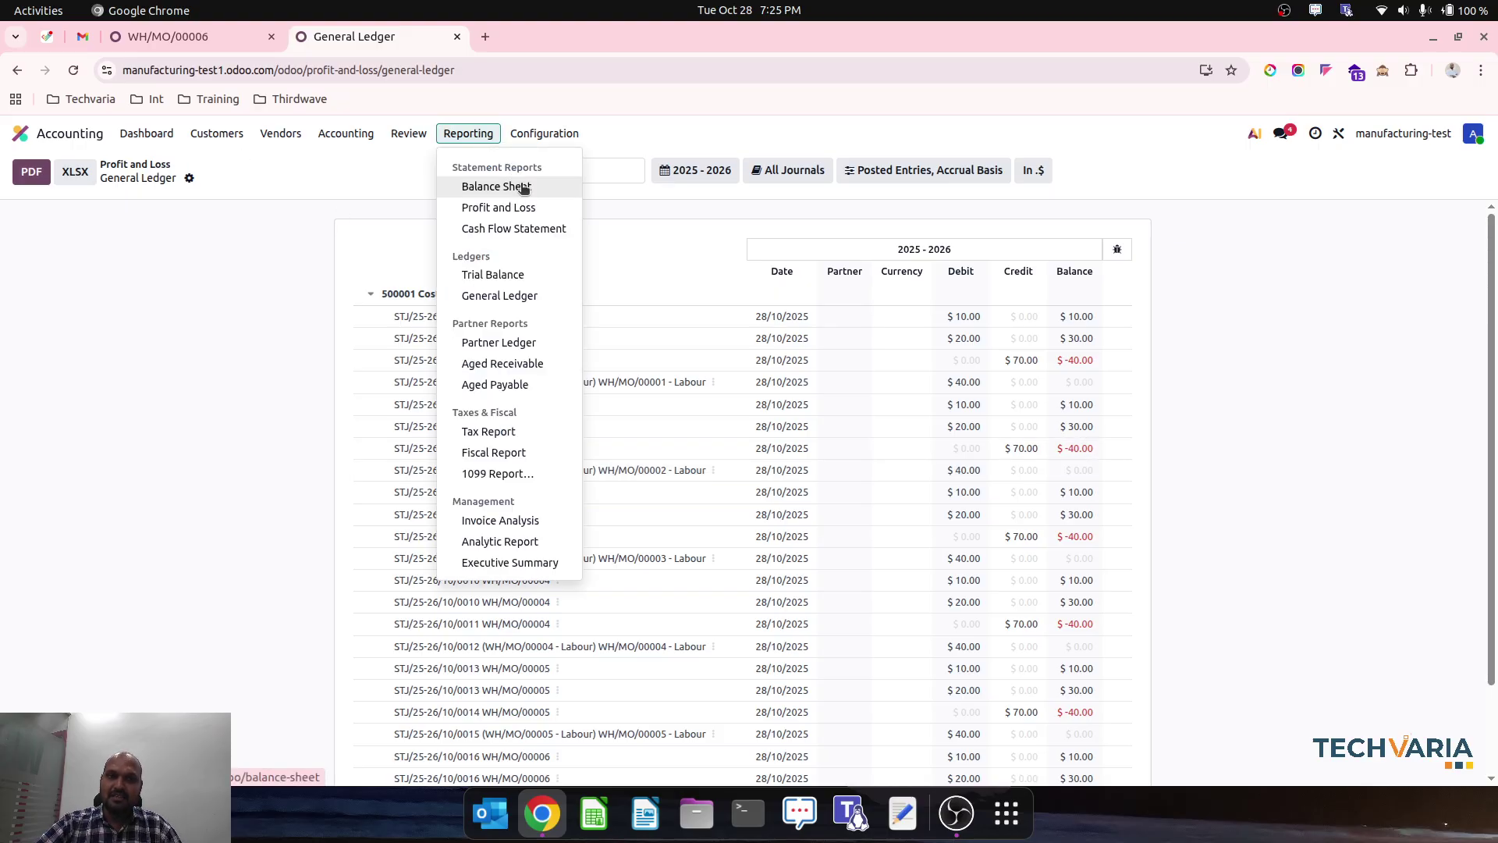
click(523, 188)
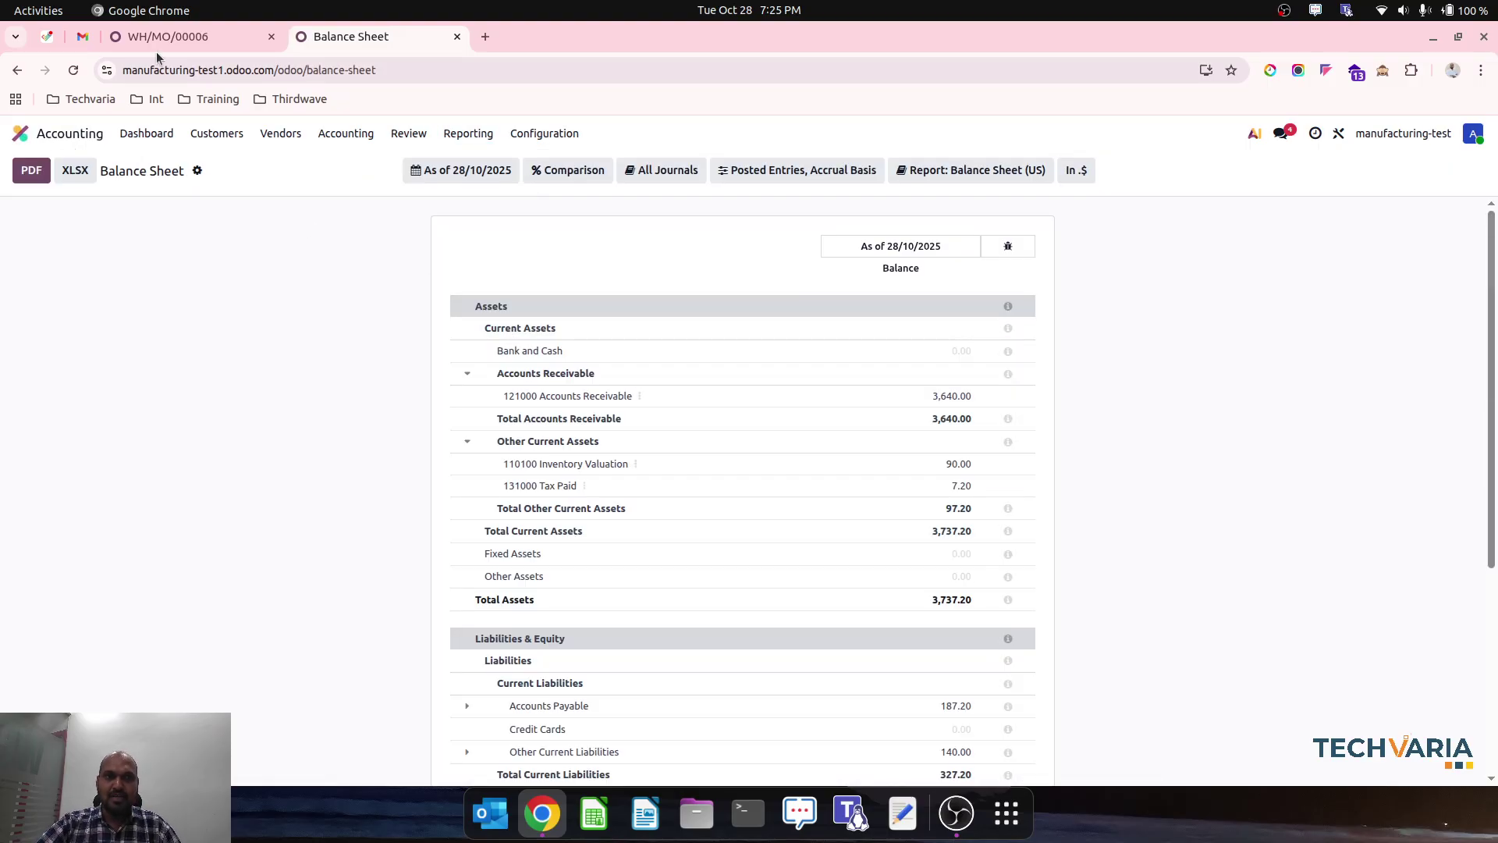
click(160, 36)
click(56, 136)
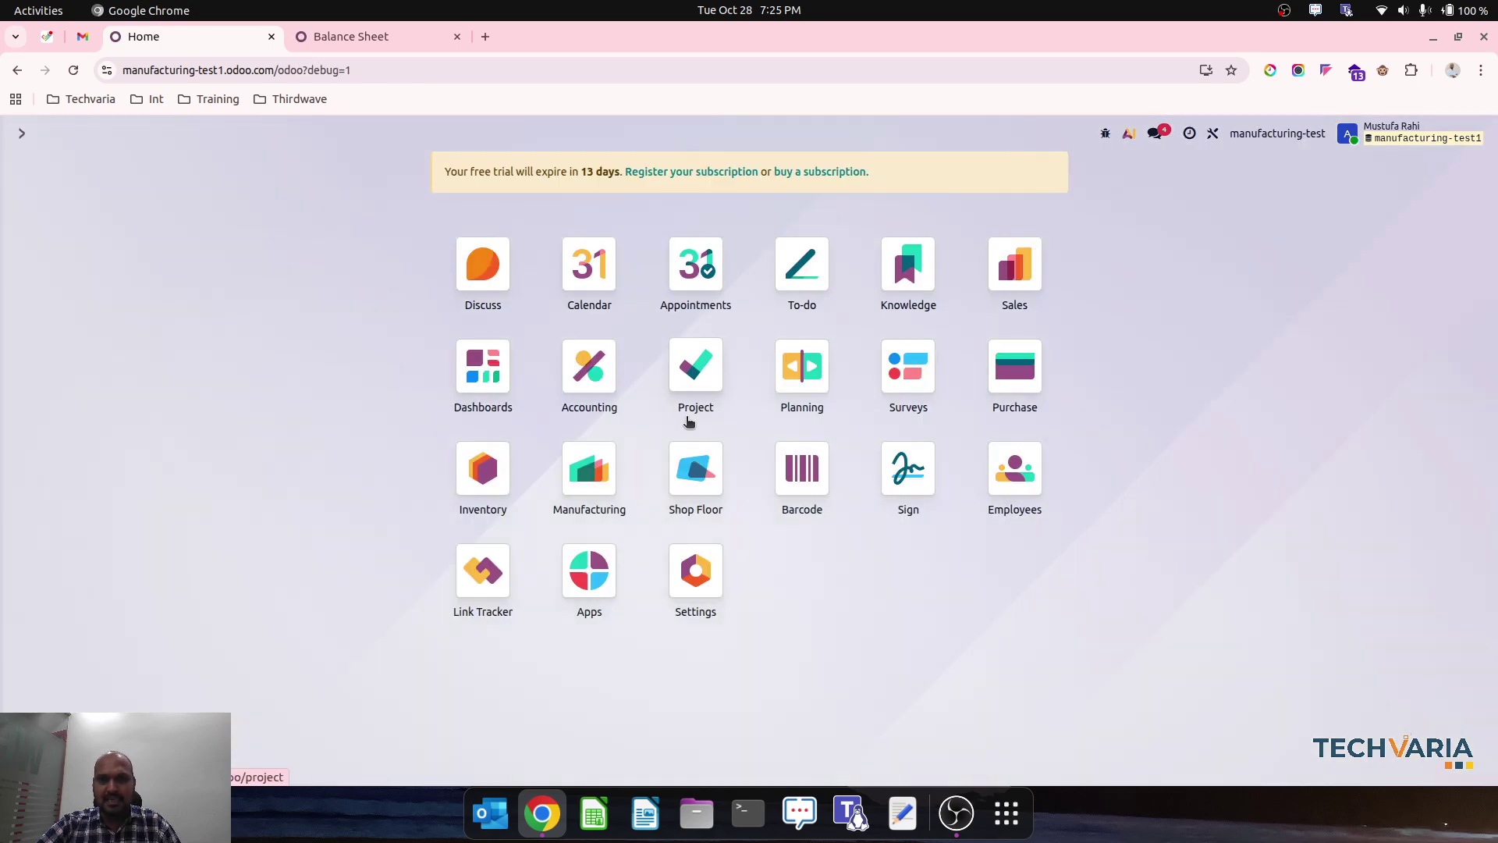
click(1014, 264)
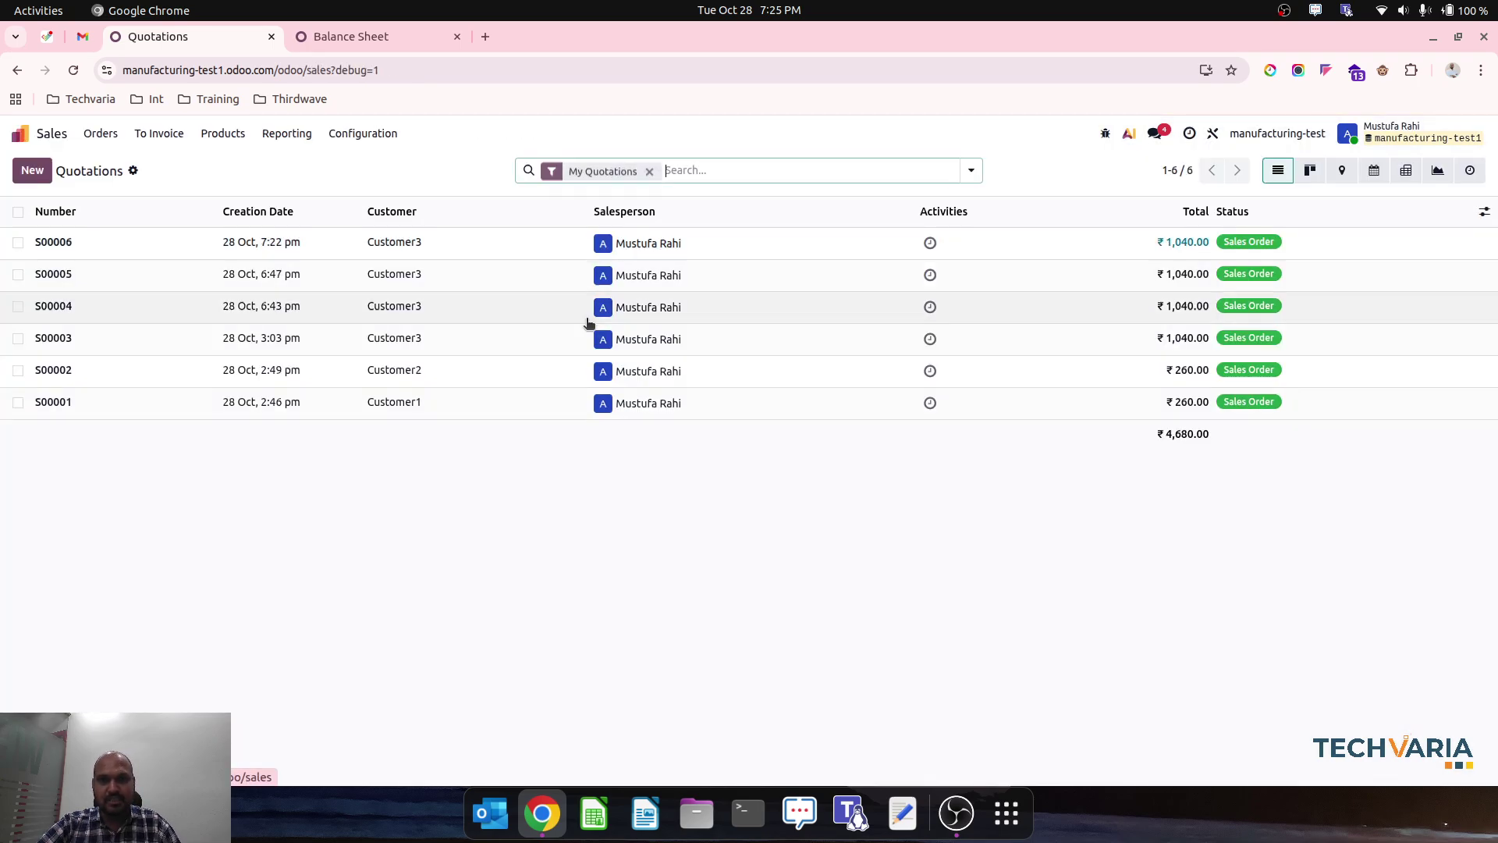
click(464, 246)
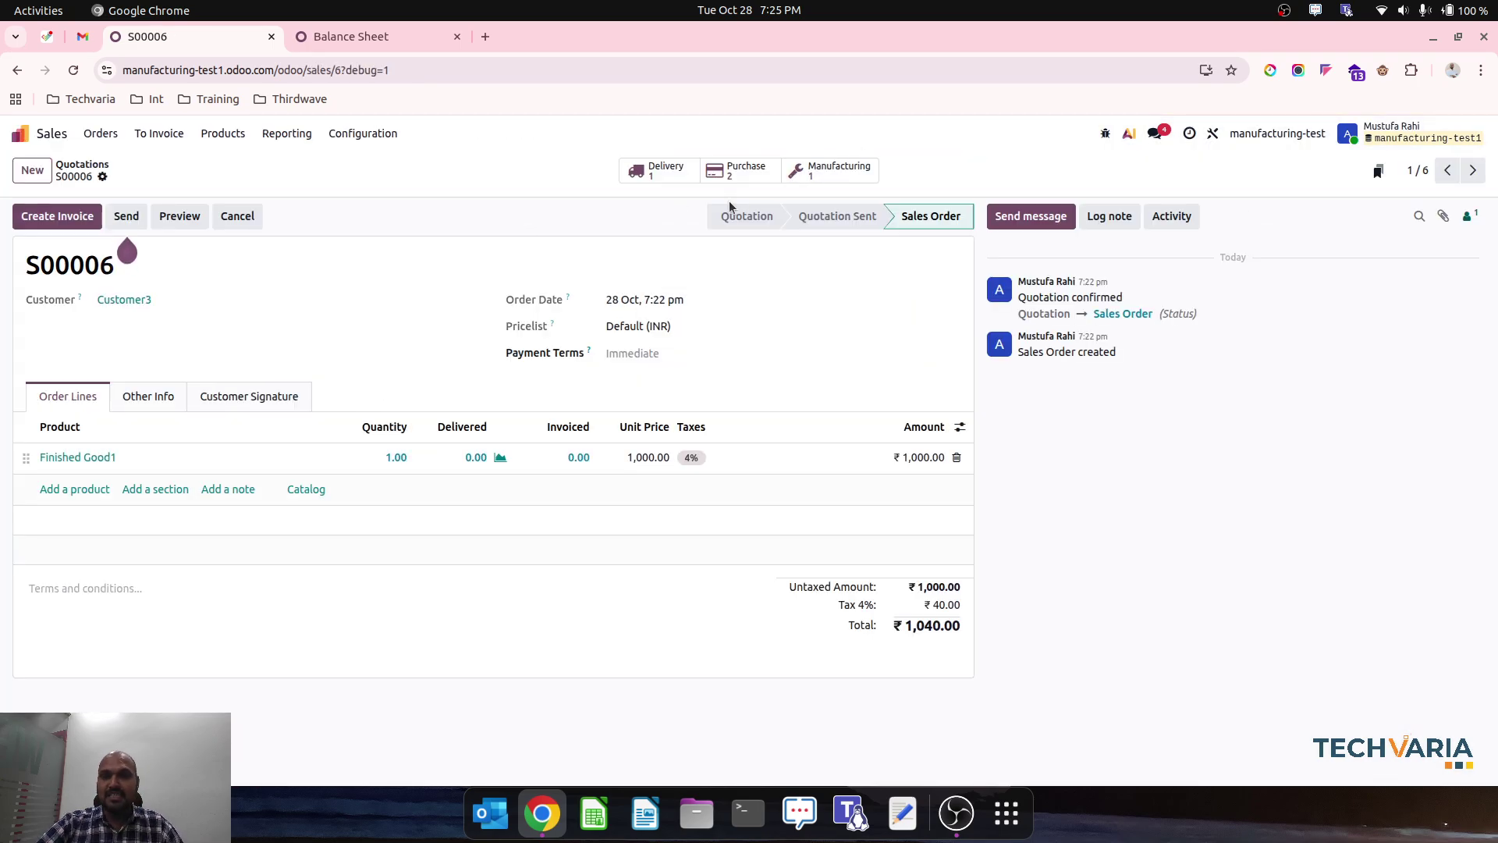
Validate delivery WH/OUT/00006 for S00006 and return to the sales order
click(659, 176)
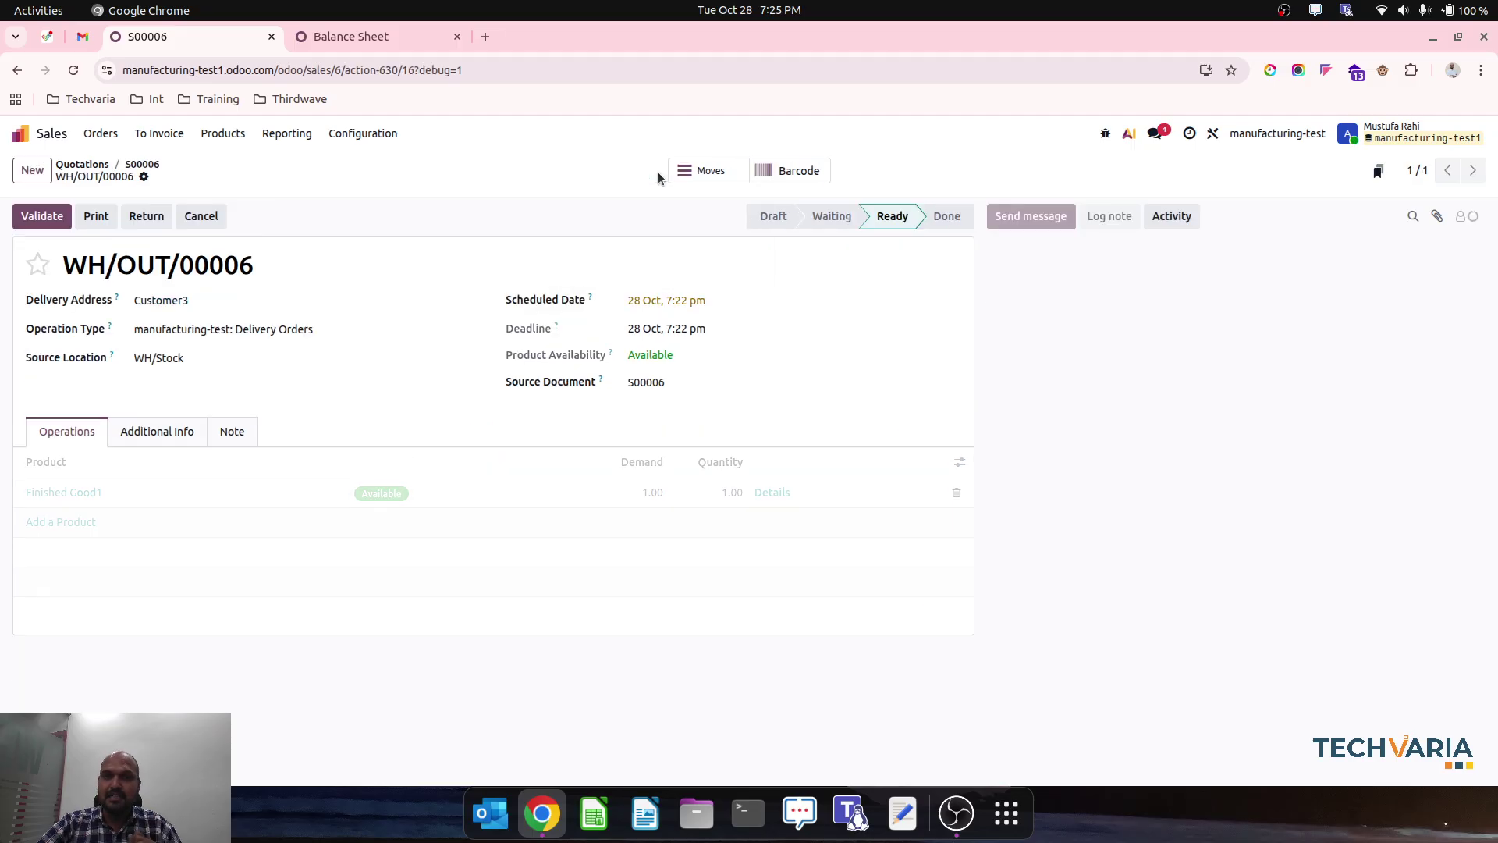
click(42, 216)
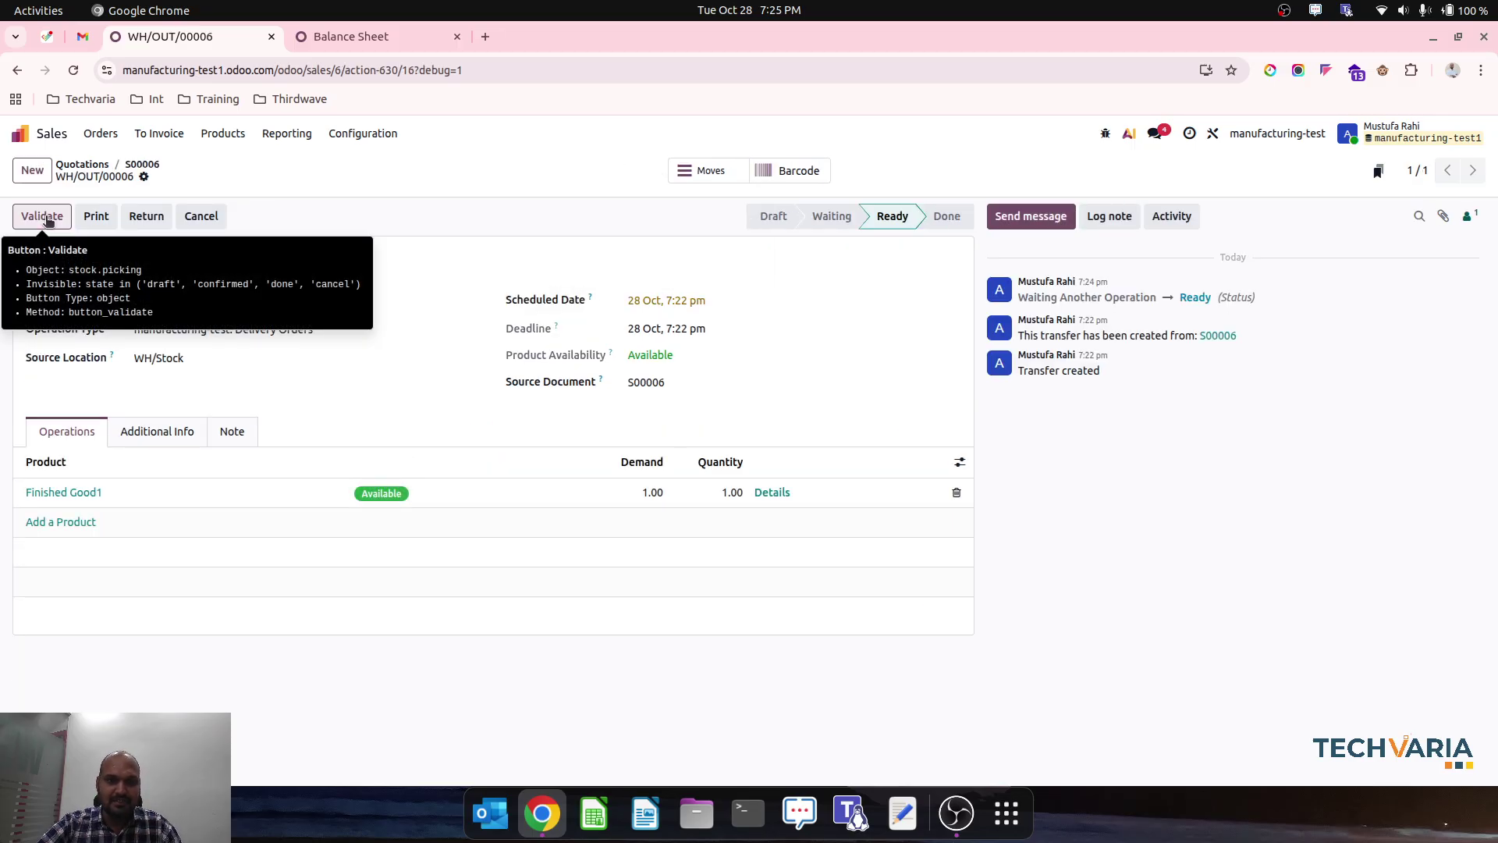
click(134, 167)
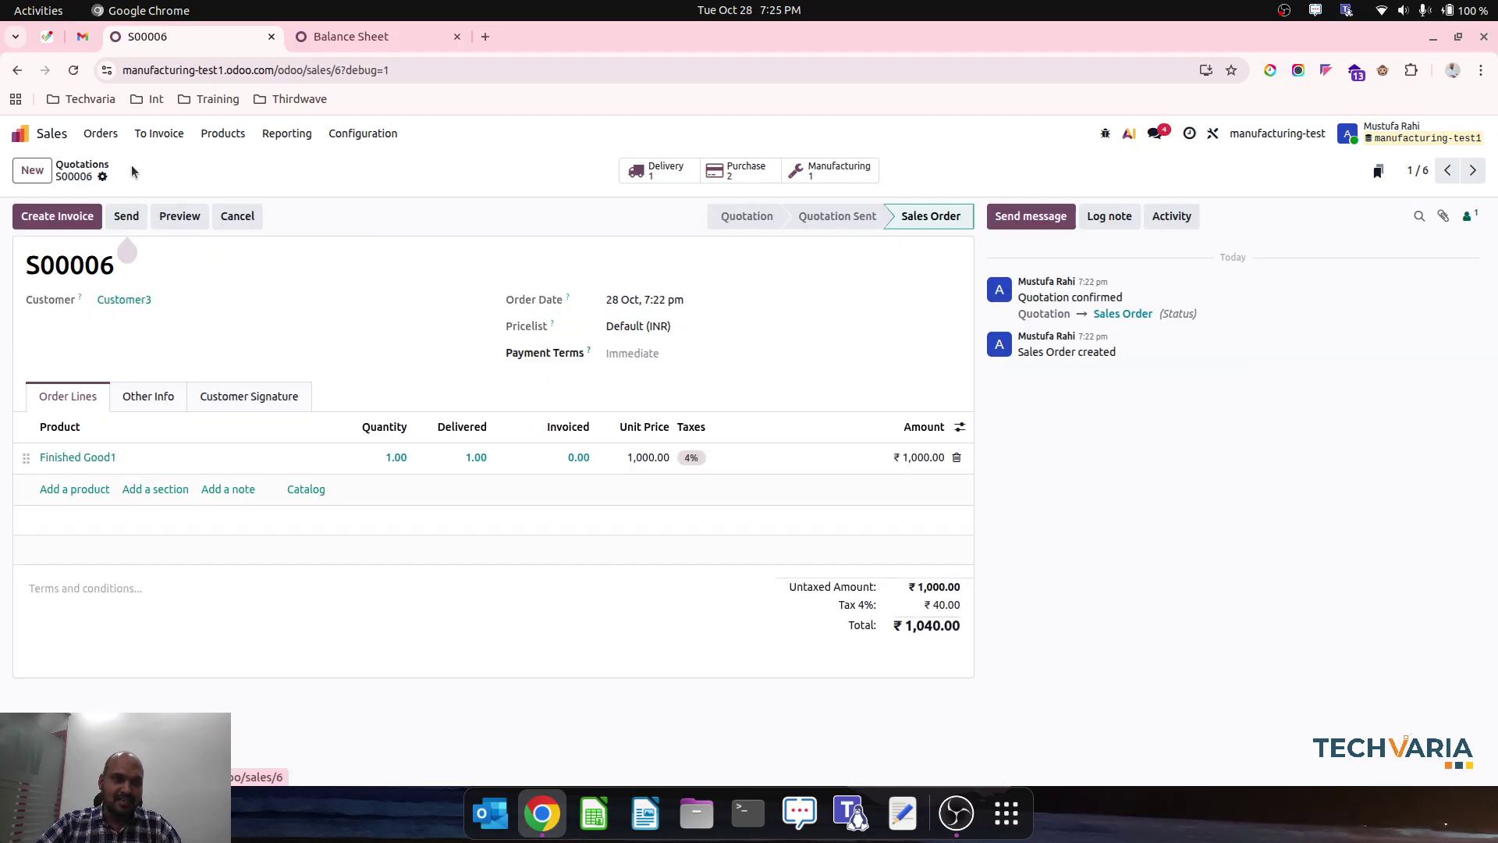
Create and post customer invoice INV/25-26/0006, moving $90 from Inventory Valuation to Cost of Goods Sold
click(74, 225)
click(421, 528)
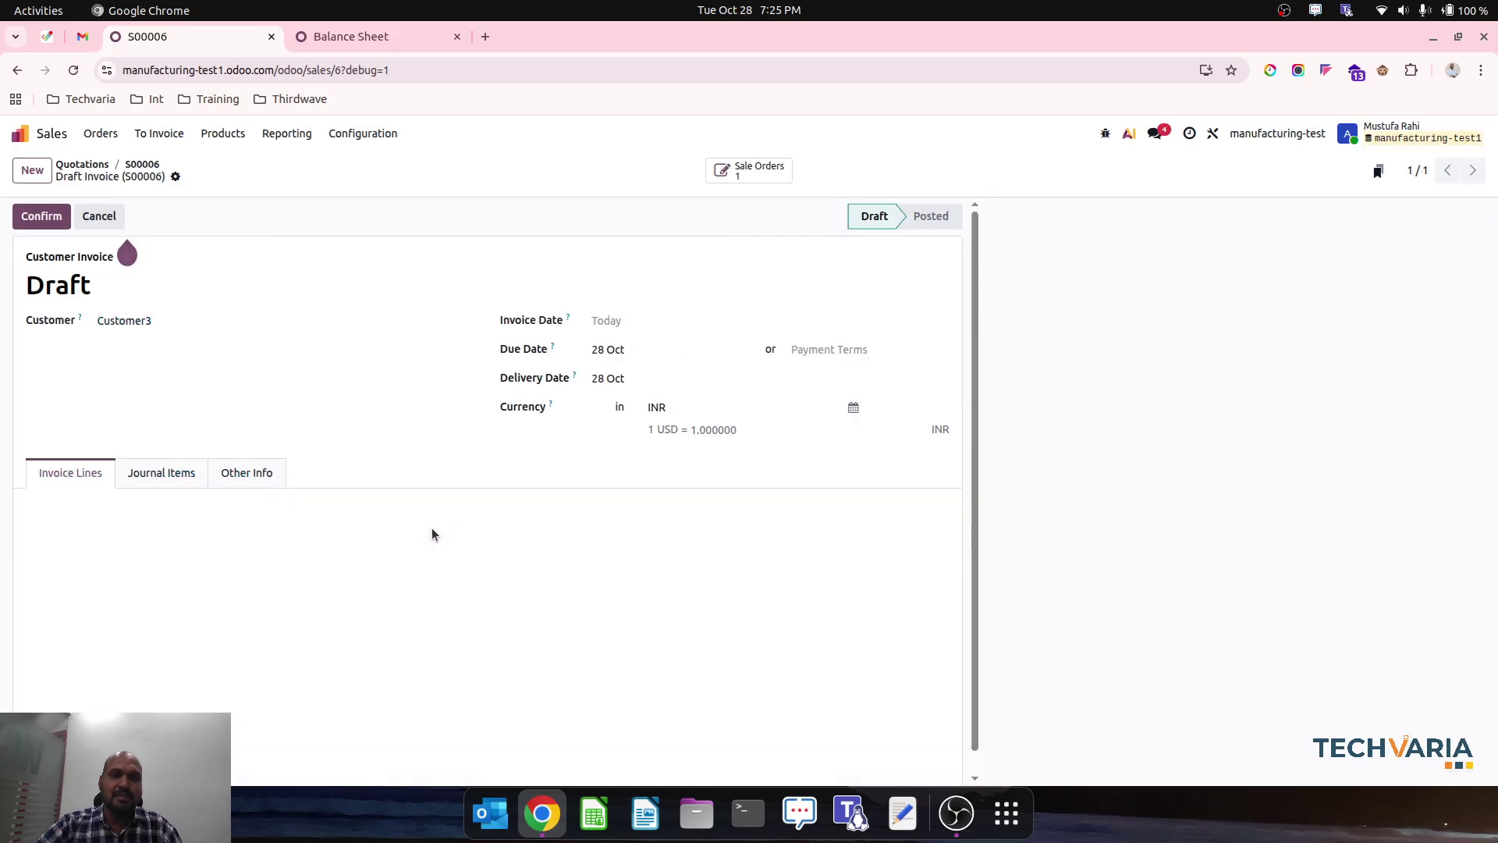
click(170, 478)
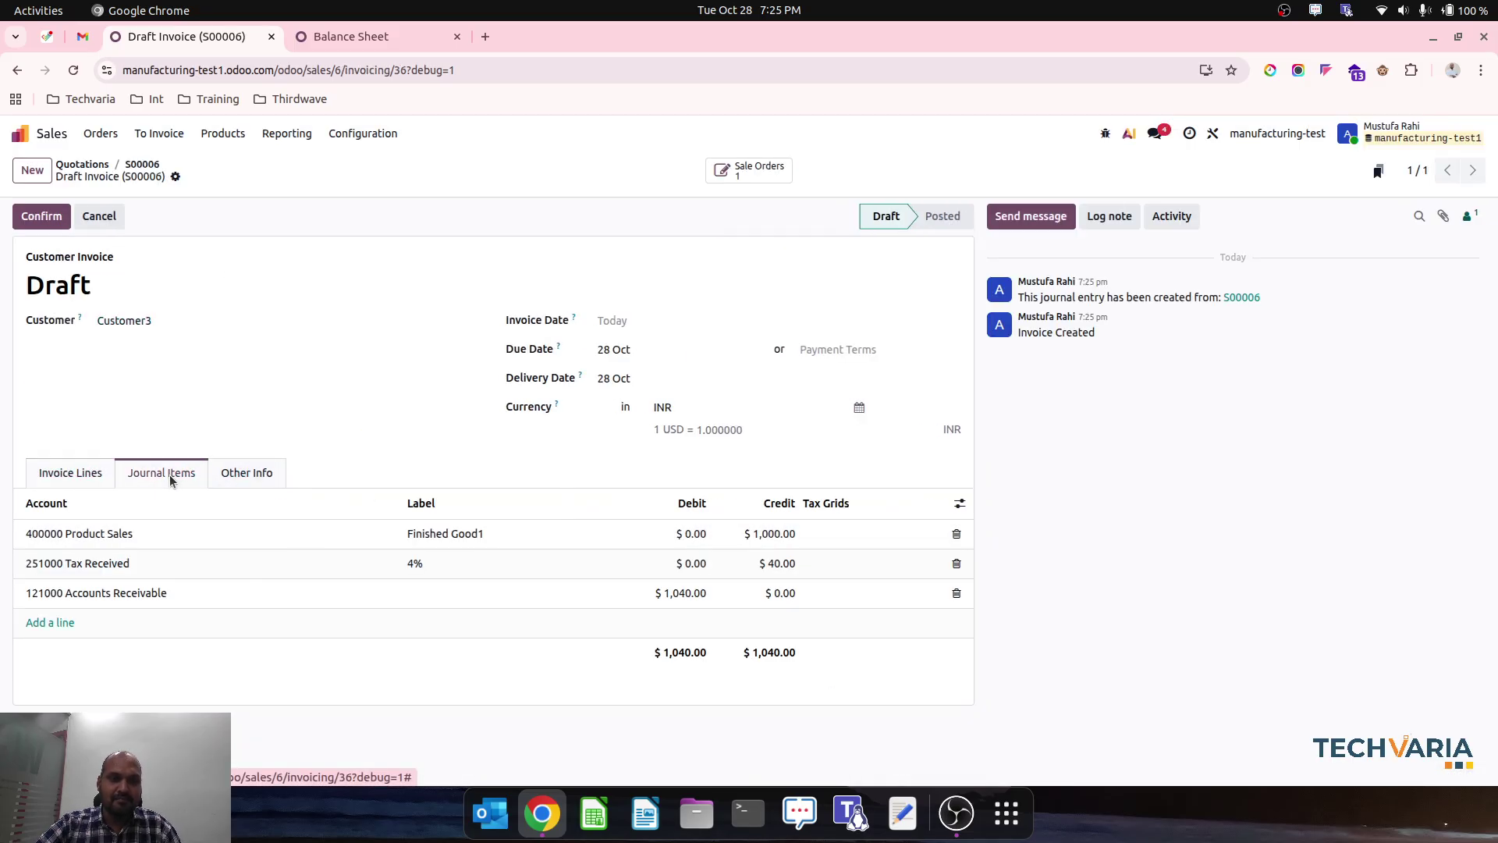
click(37, 216)
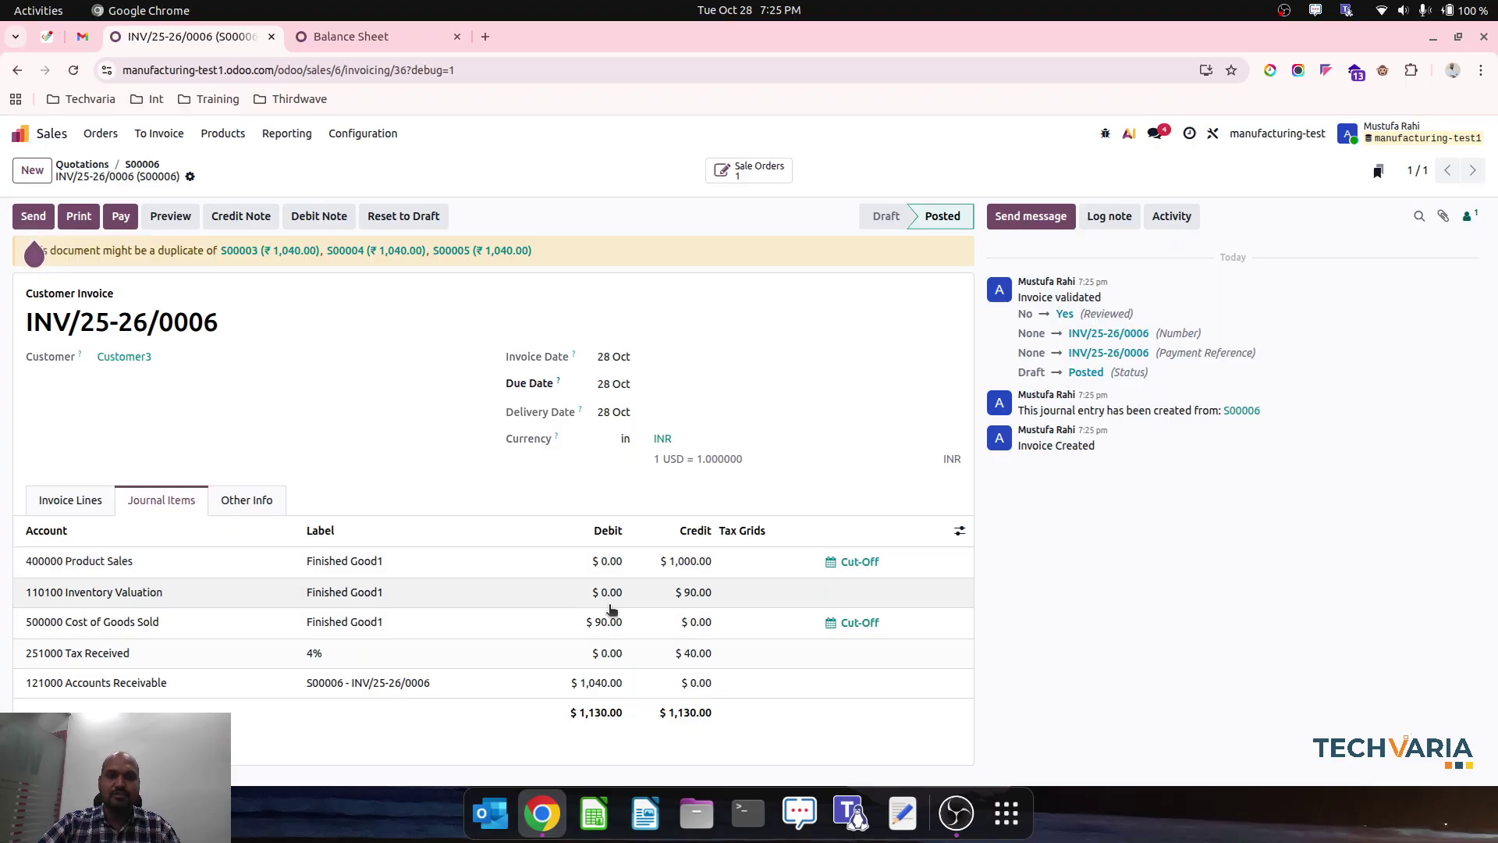
click(348, 34)
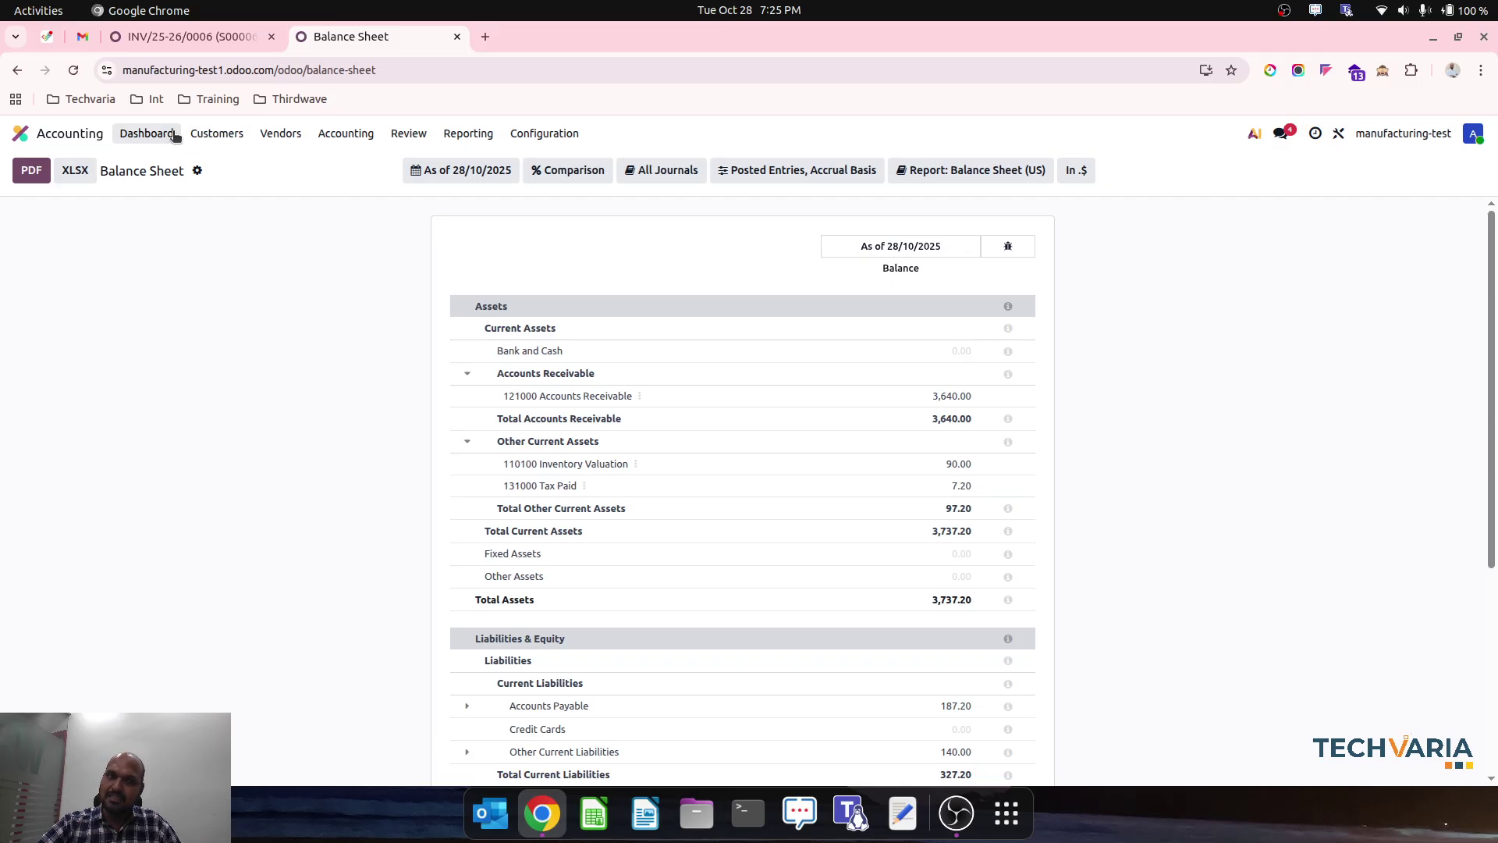
Refresh the Balance Sheet showing Inventory Valuation at zero, then open Profit and Loss with COGS 440.00
click(469, 134)
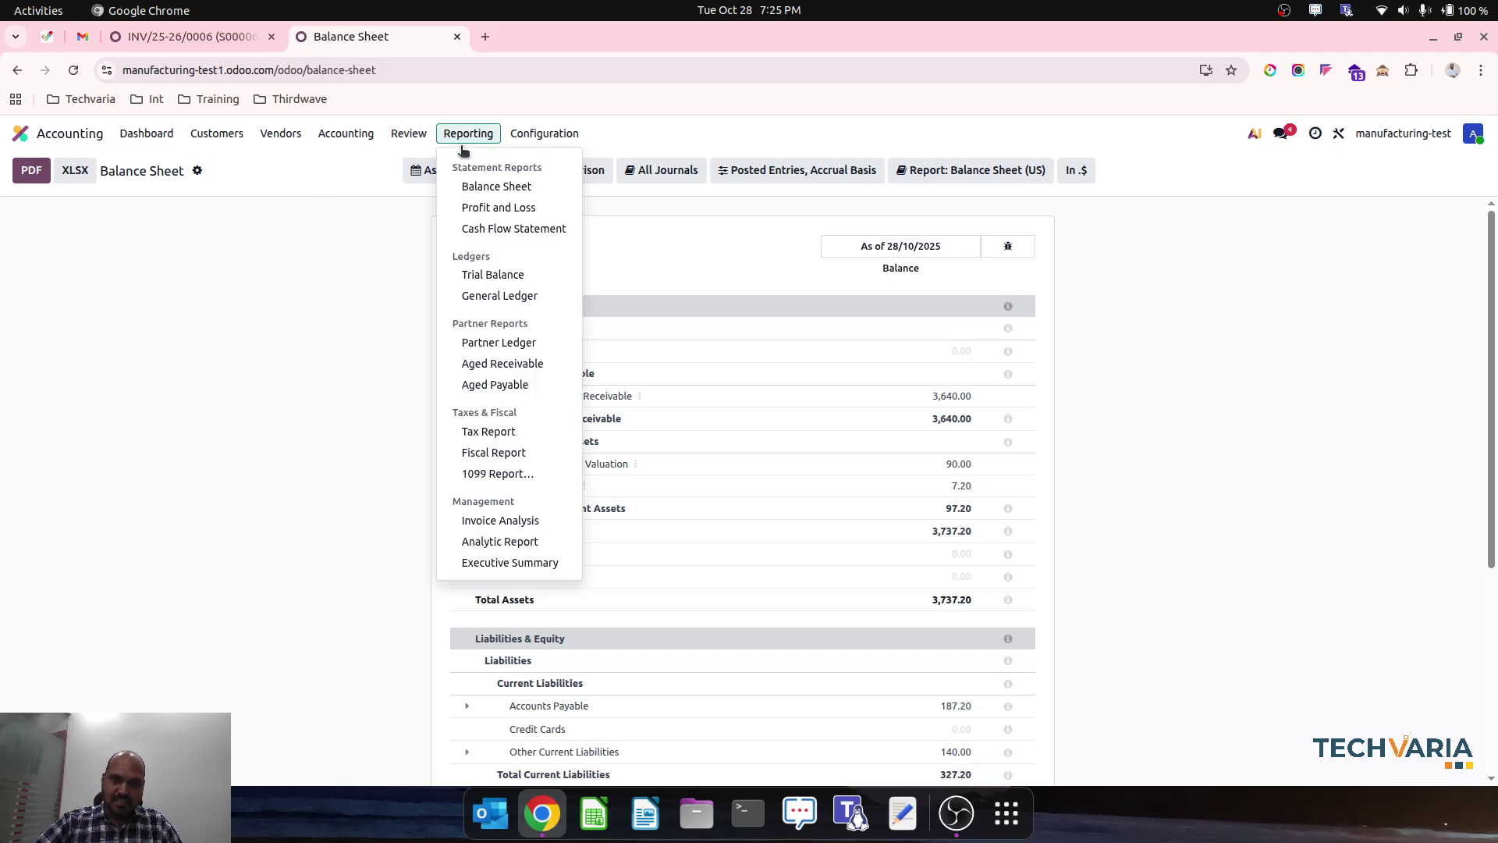
click(481, 188)
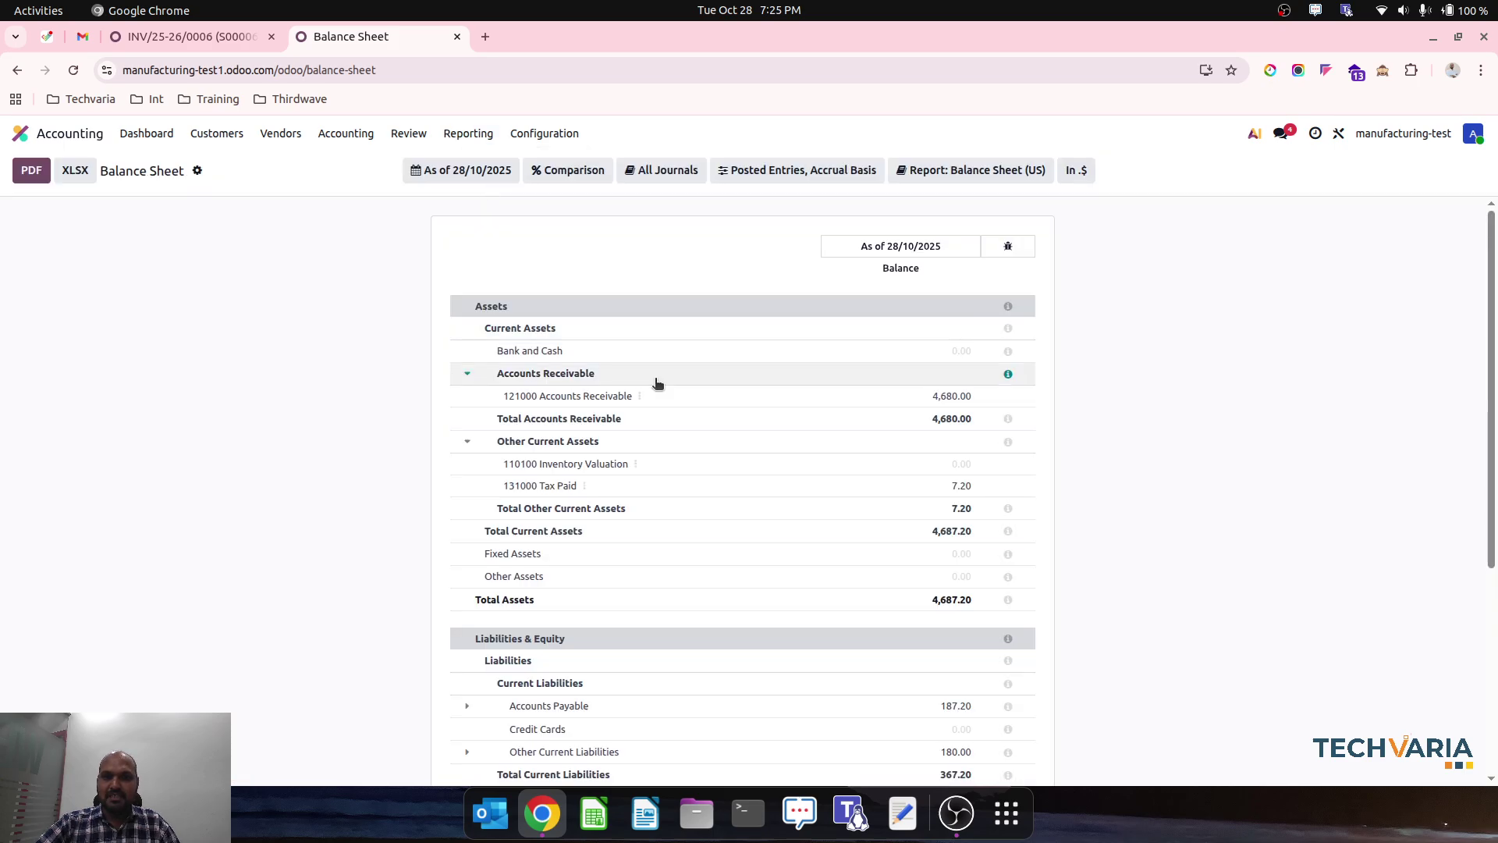
click(637, 465)
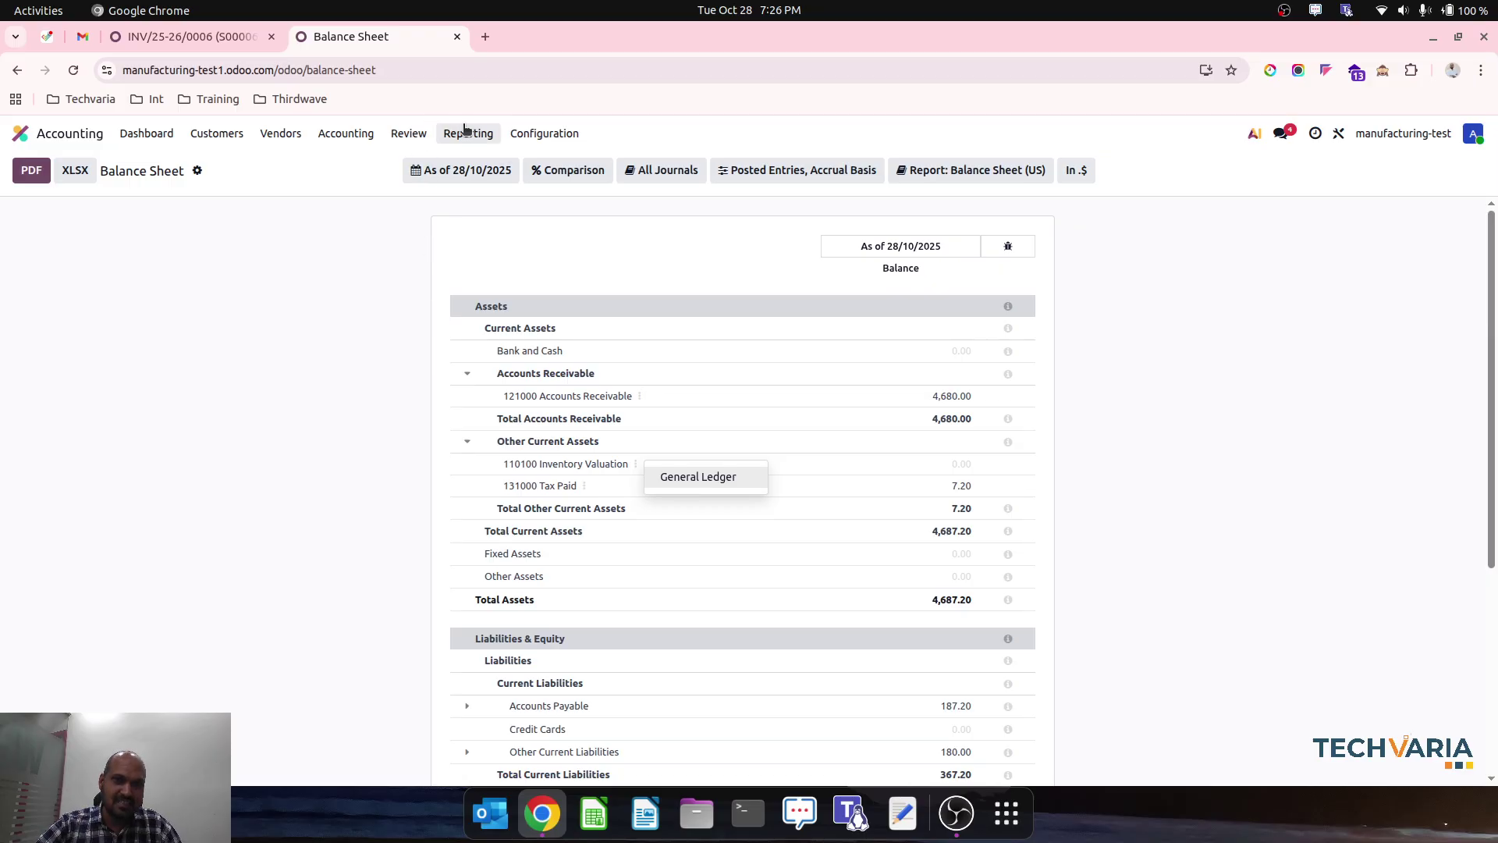
click(468, 133)
click(491, 189)
click(468, 134)
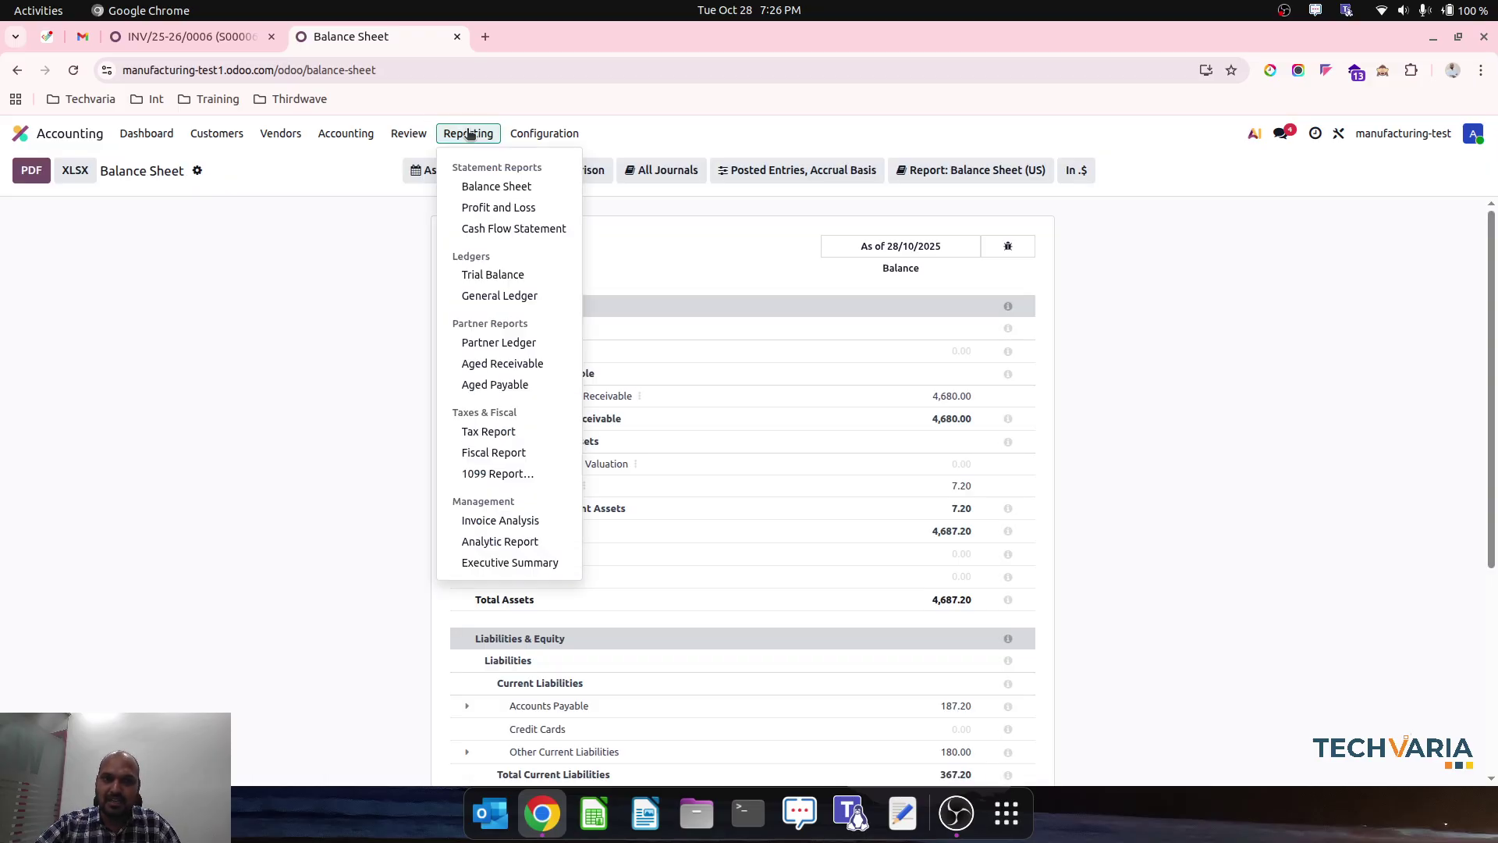
click(499, 205)
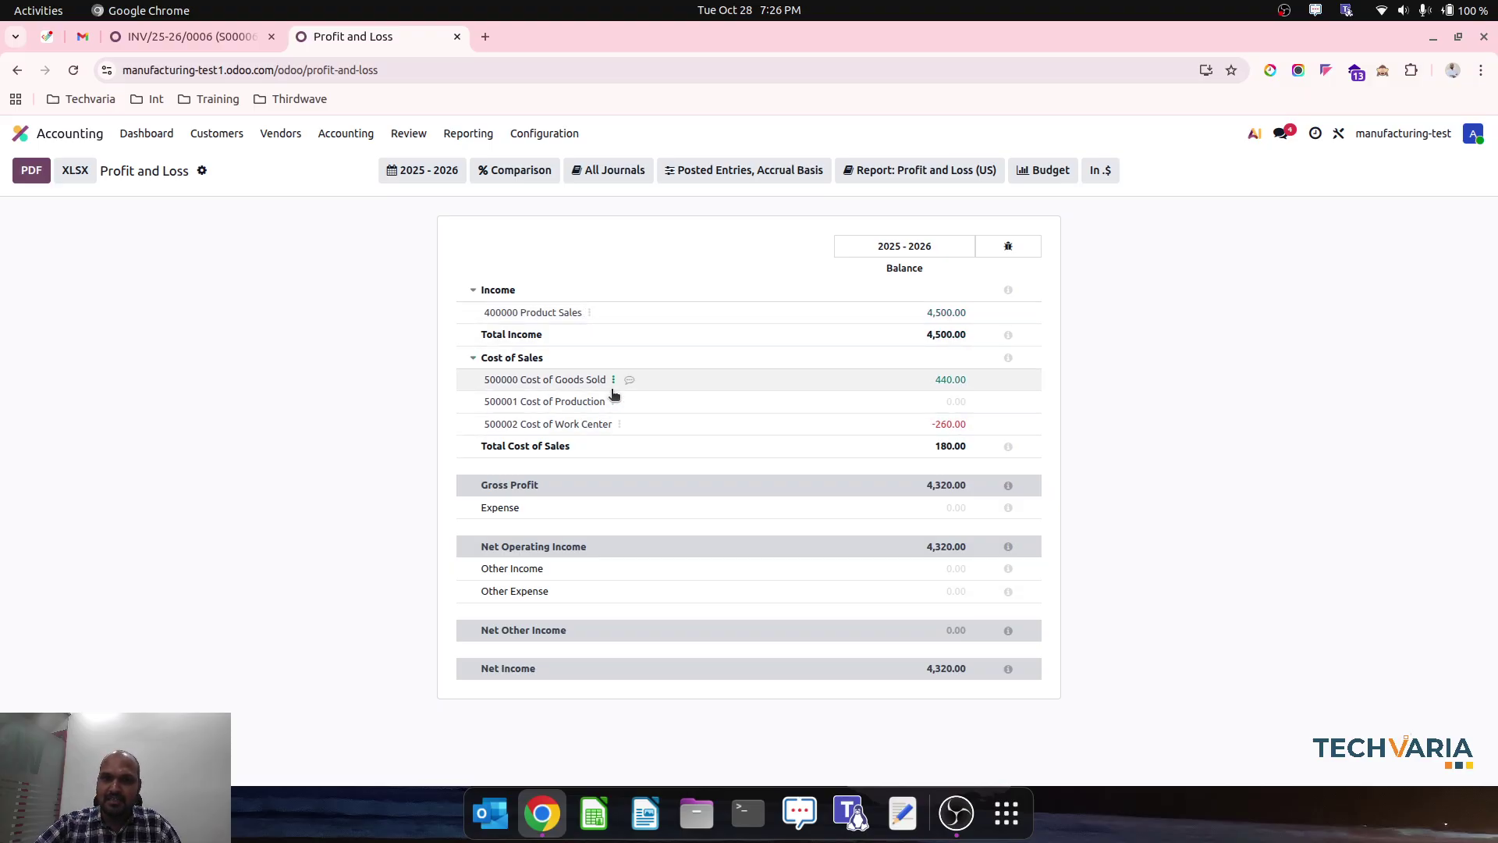
click(613, 382)
click(671, 391)
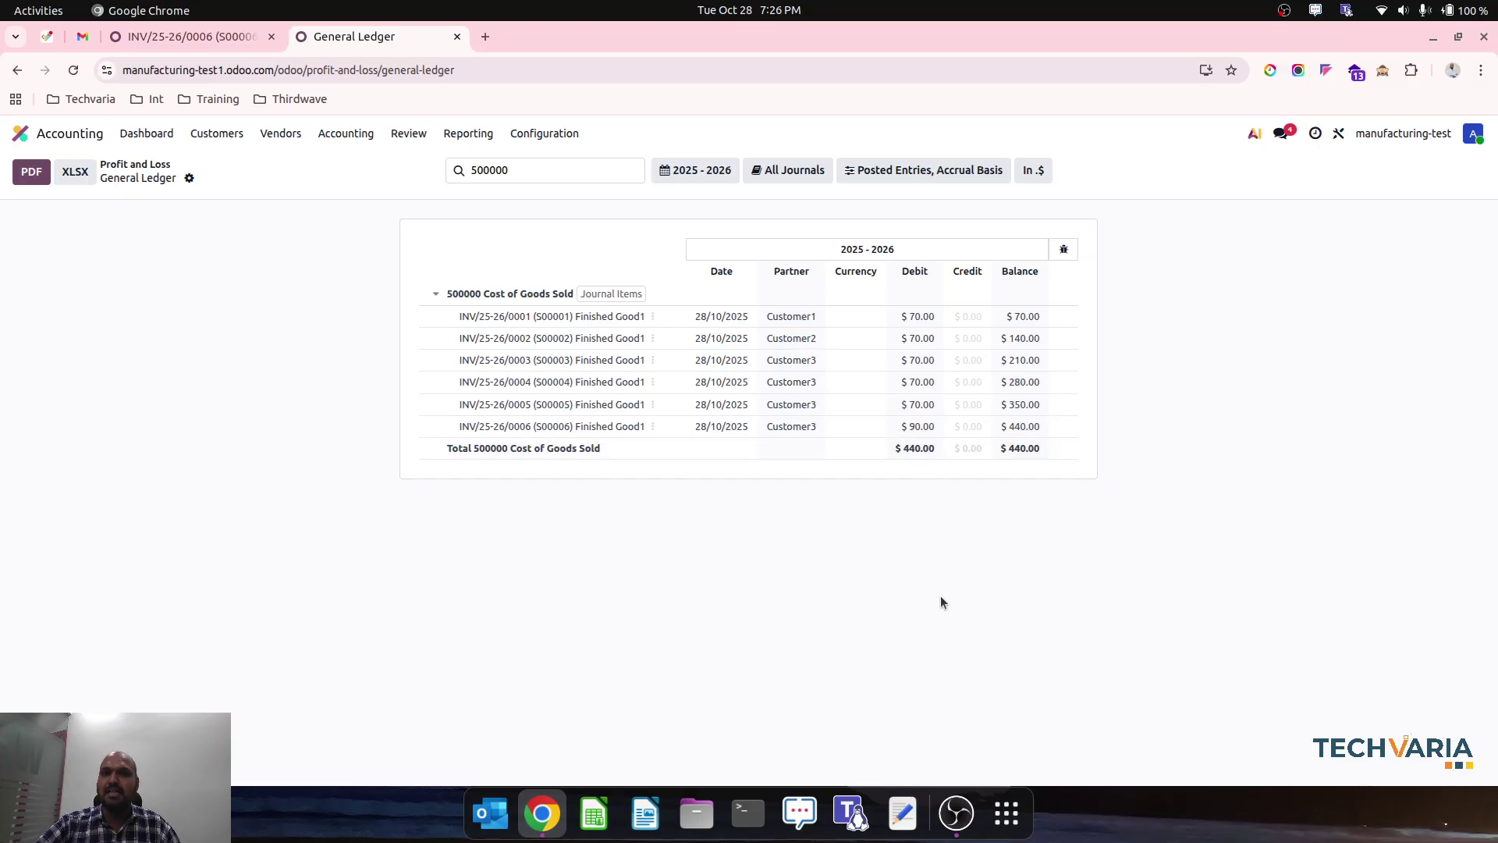
click(148, 172)
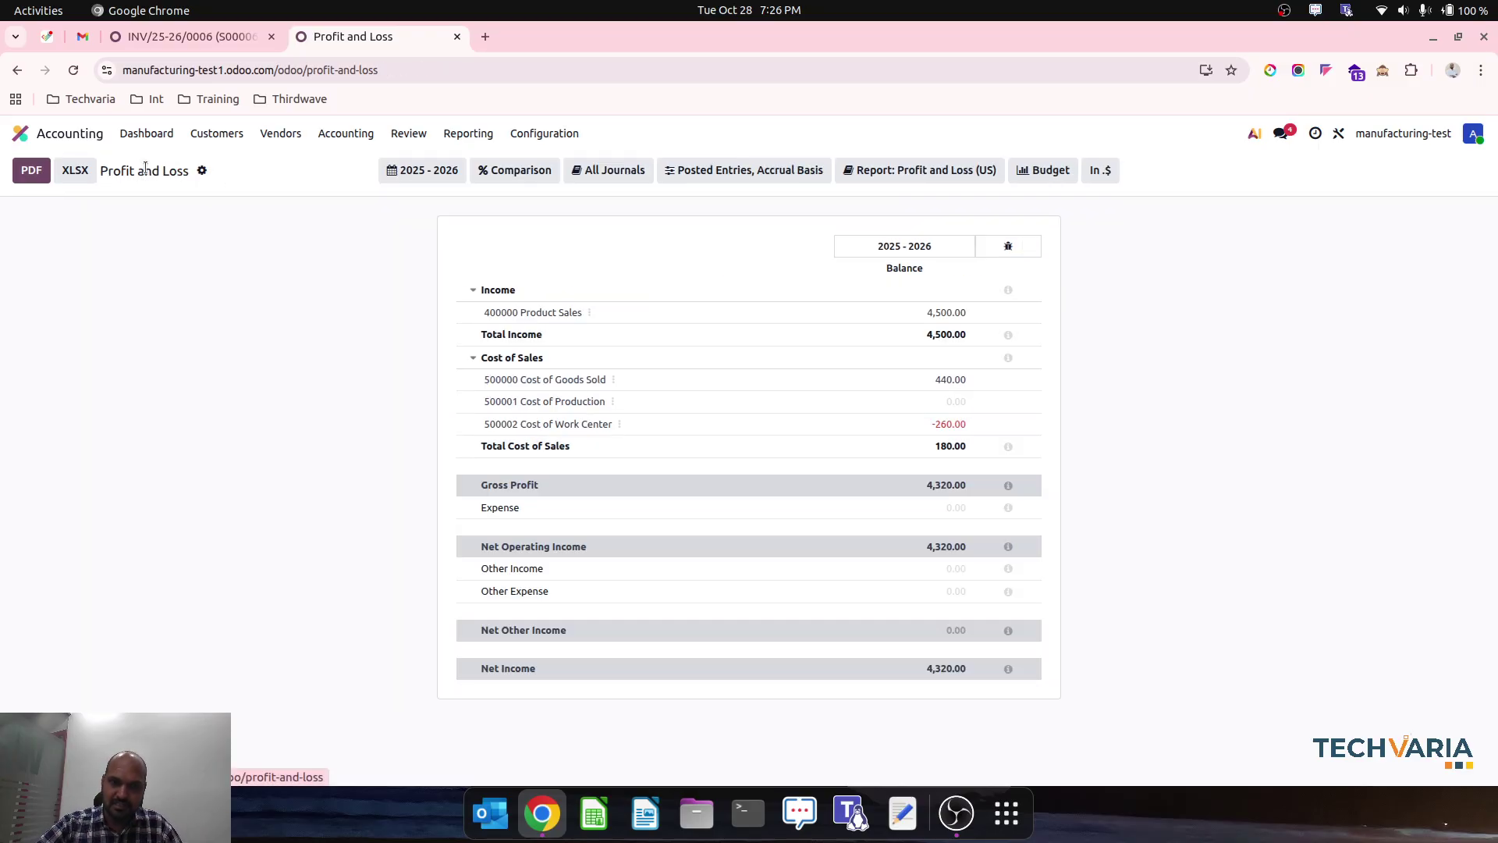
click(618, 424)
click(653, 438)
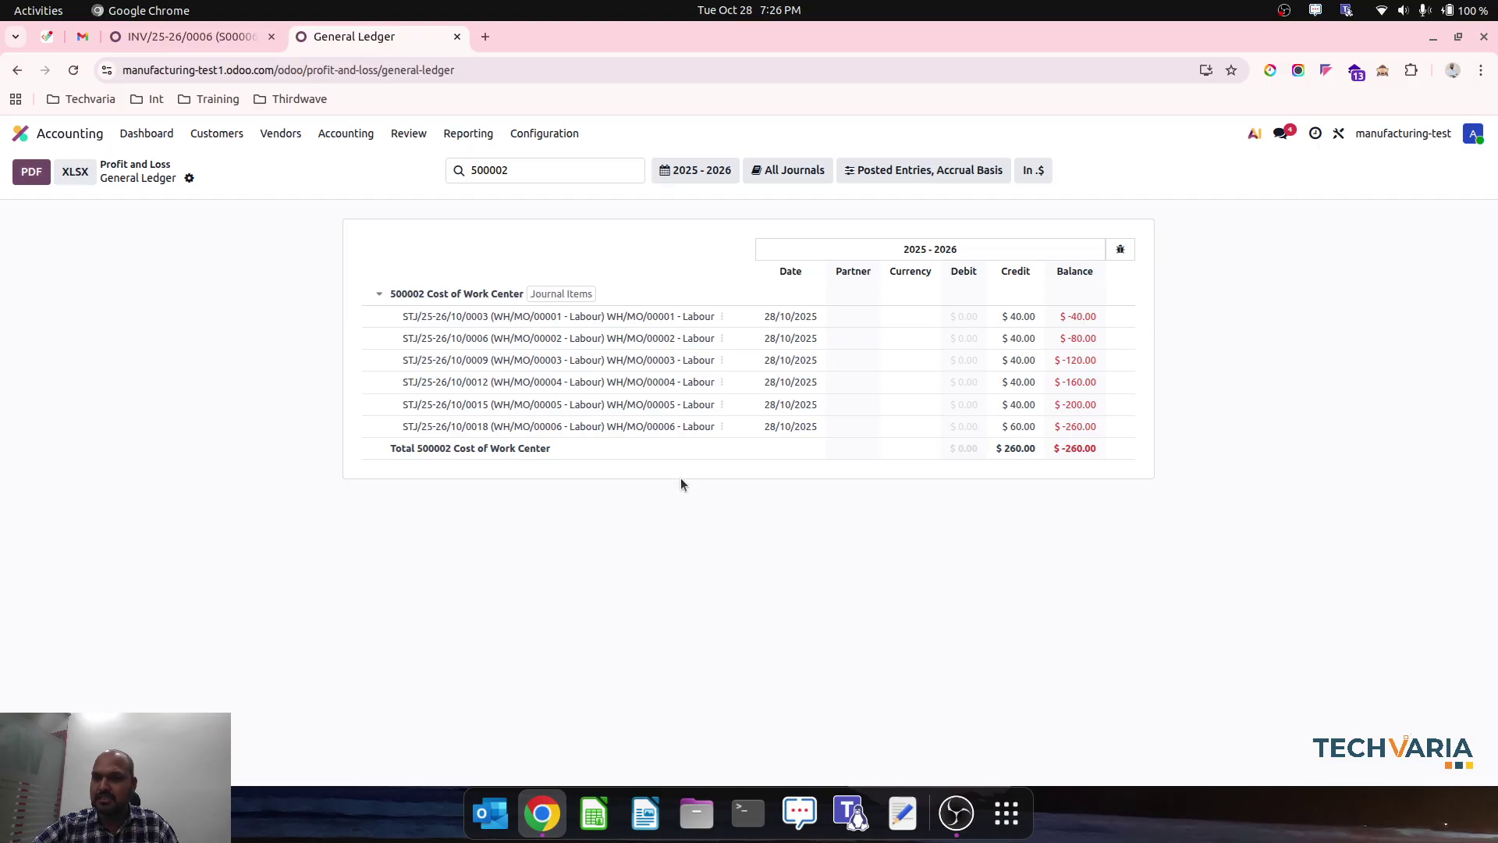
click(134, 165)
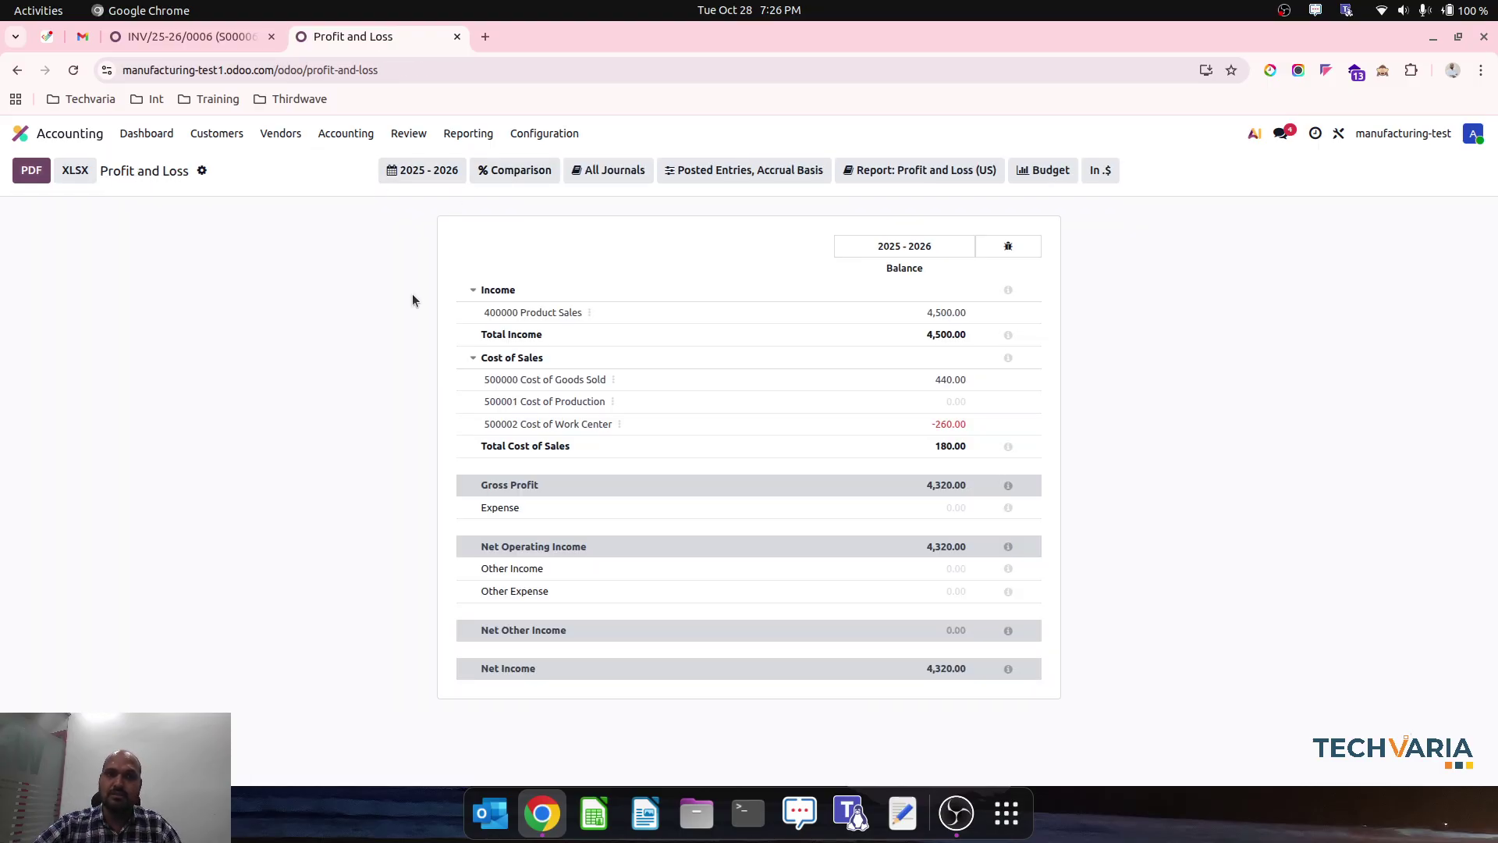